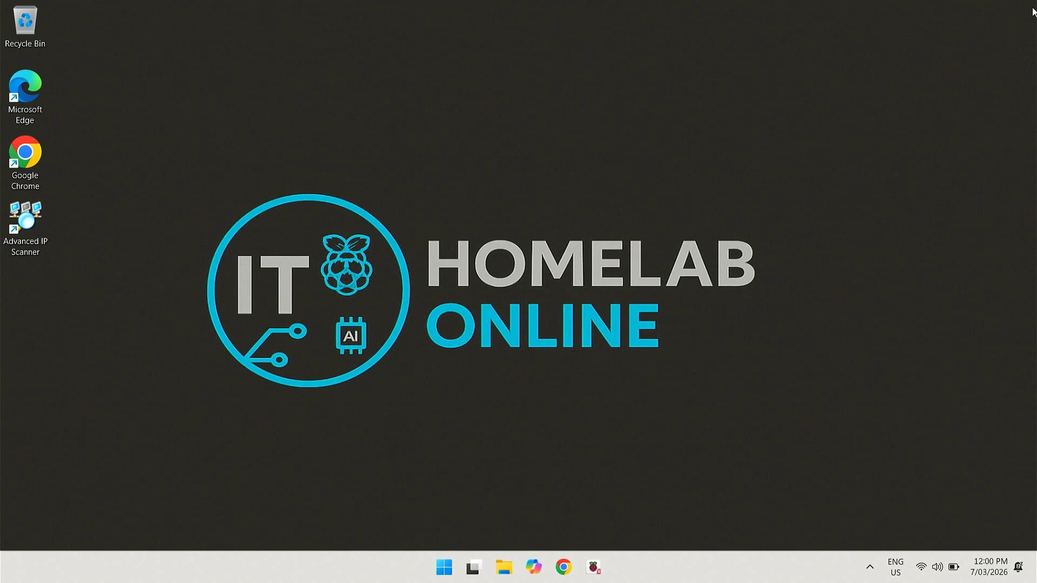
# Launch Chrome and go to the Proxmox Virtual Environment ISO downloads page on proxmox.com
pyautogui.click(563, 567)
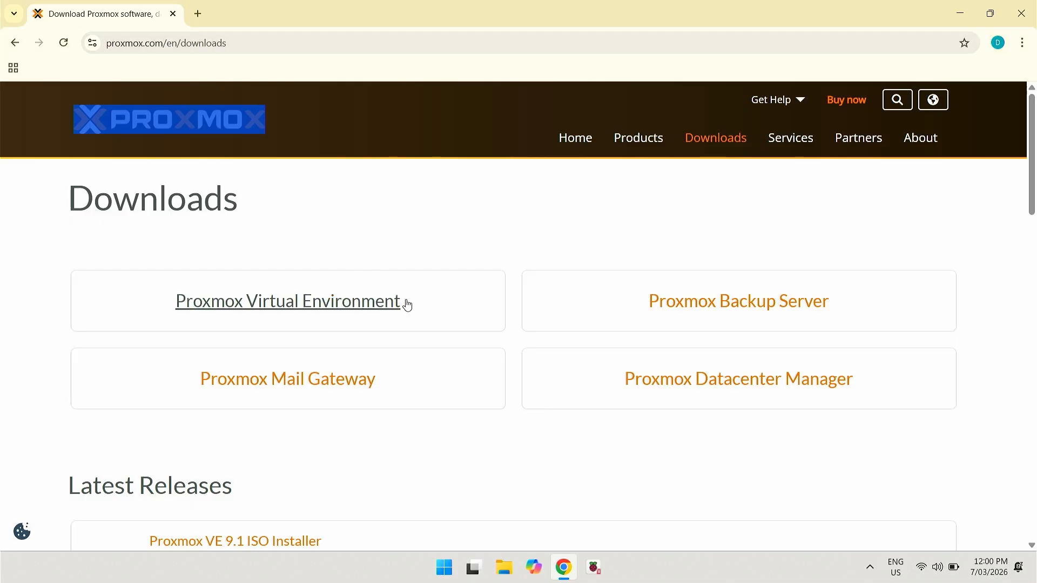
pyautogui.click(334, 312)
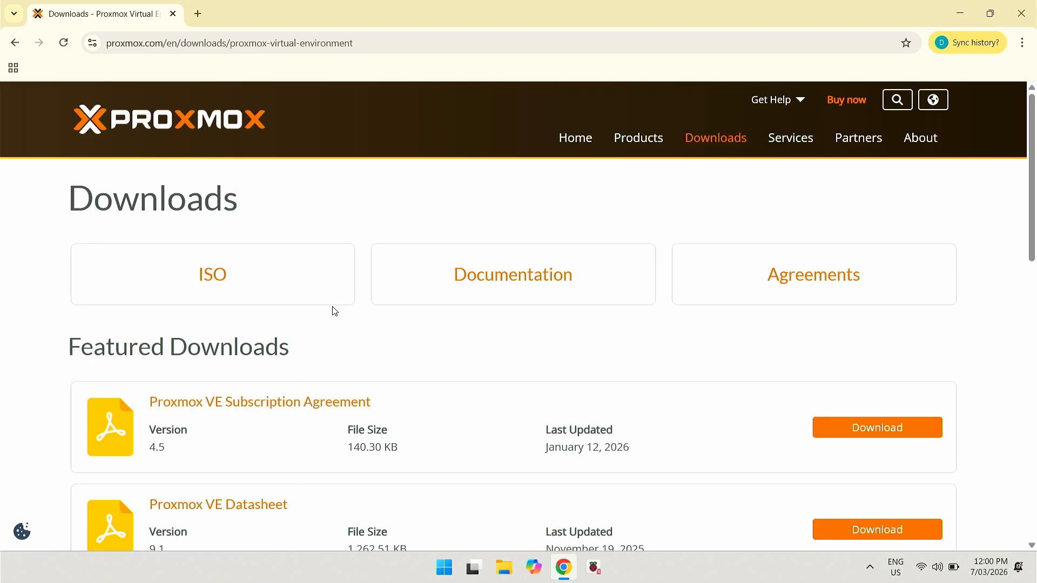
pyautogui.click(274, 273)
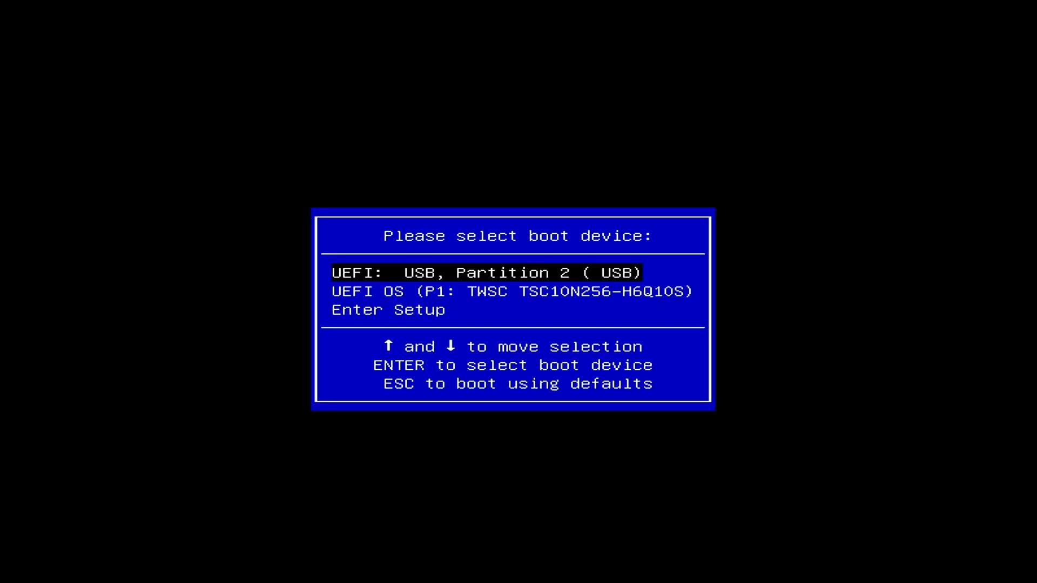
# Enter Aptio Setup and confirm Secure Boot is disabled on the Security tab
pyautogui.press('Down')
pyautogui.press('Down')
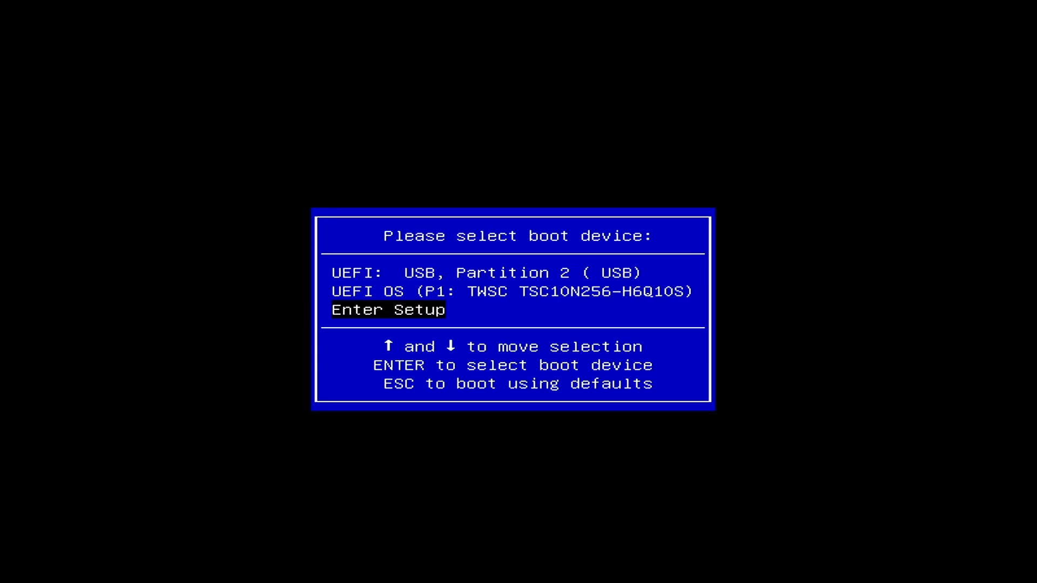
pyautogui.press('Return')
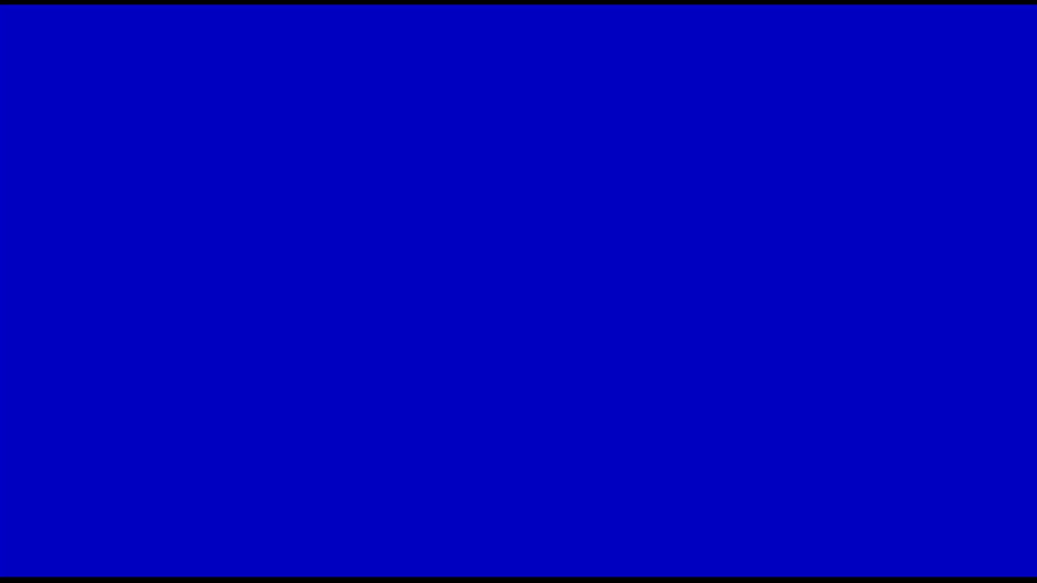
pyautogui.press('Right')
pyautogui.press('Right')
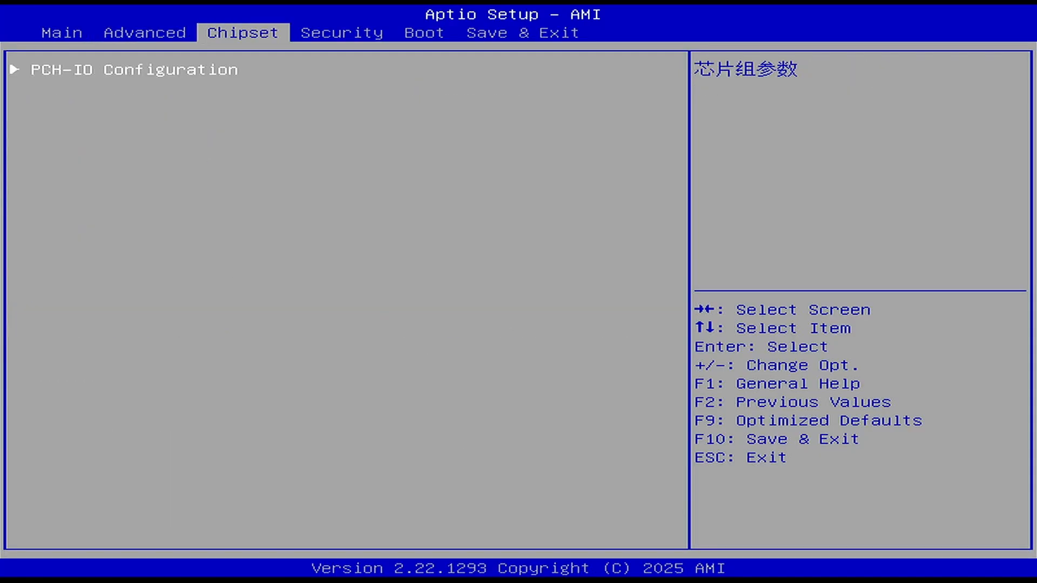
pyautogui.press('Right')
pyautogui.press('Down')
pyautogui.press('Down')
pyautogui.press('Down')
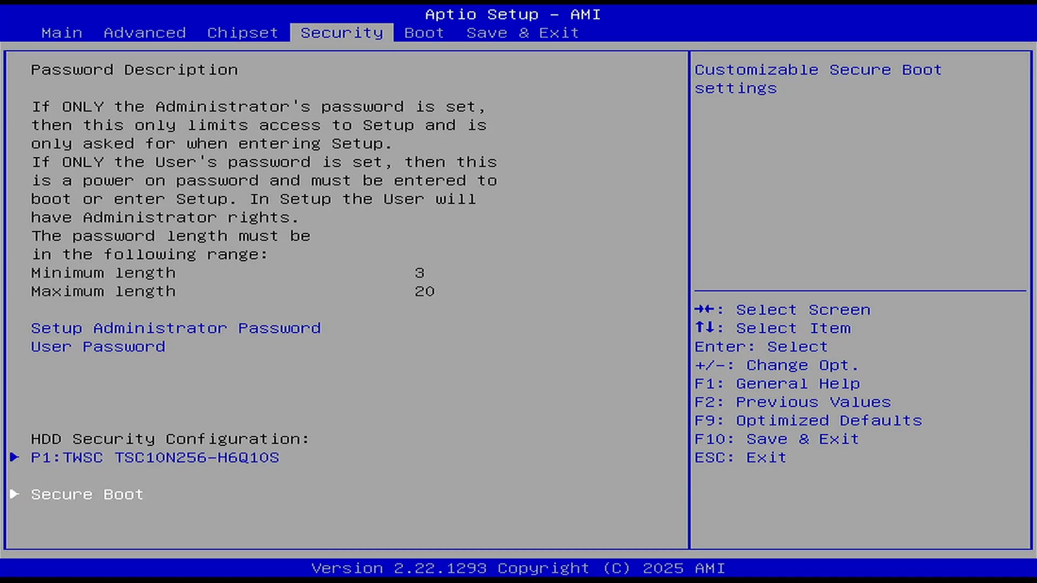
pyautogui.press('Return')
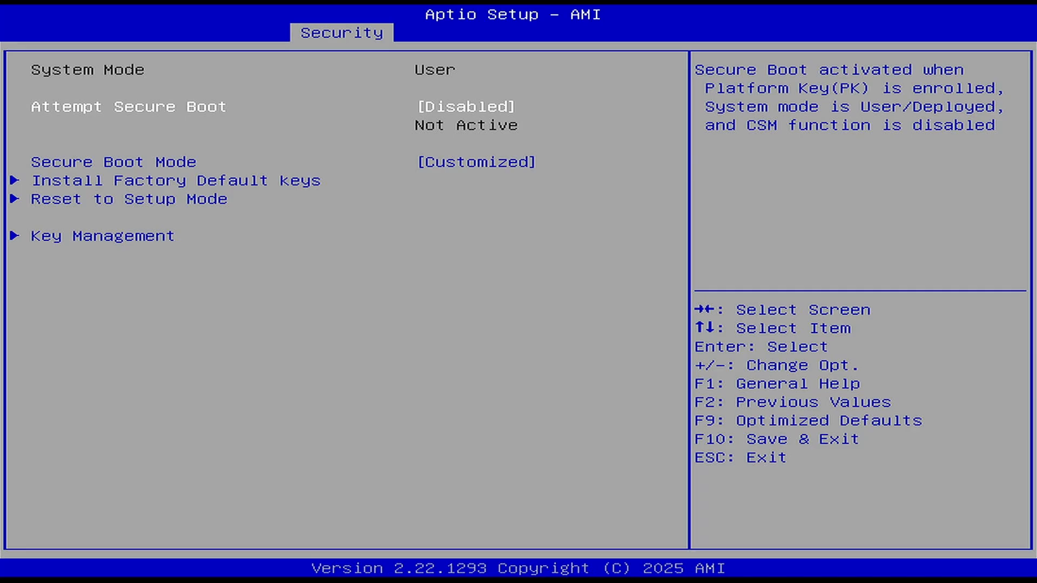
pyautogui.press('Escape')
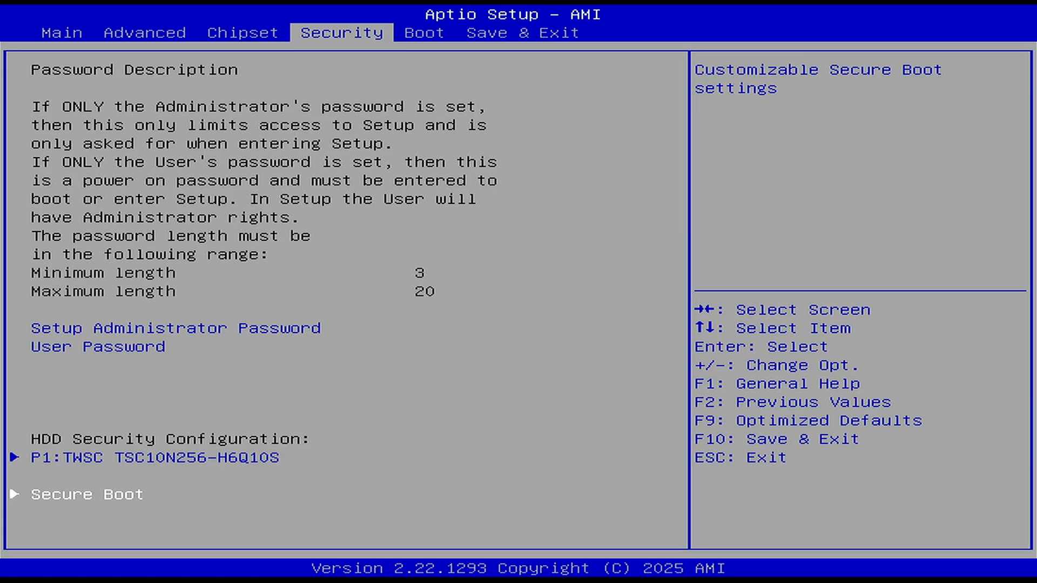
# Check that the USB partition boots first, then save changes and exit setup
pyautogui.press('Right')
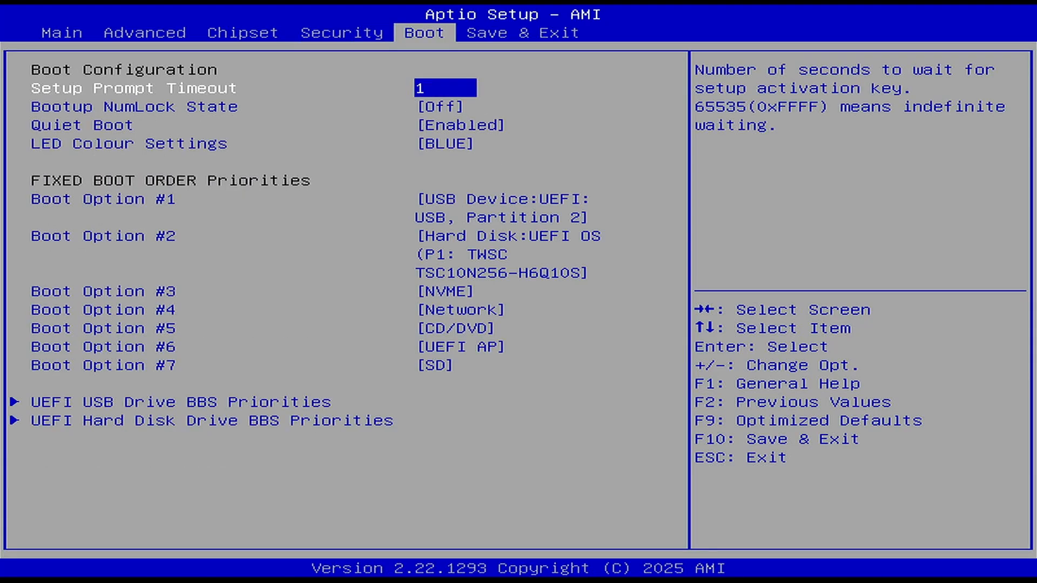
pyautogui.press('Down')
pyautogui.press('Down')
pyautogui.press('Down')
pyautogui.press('Down')
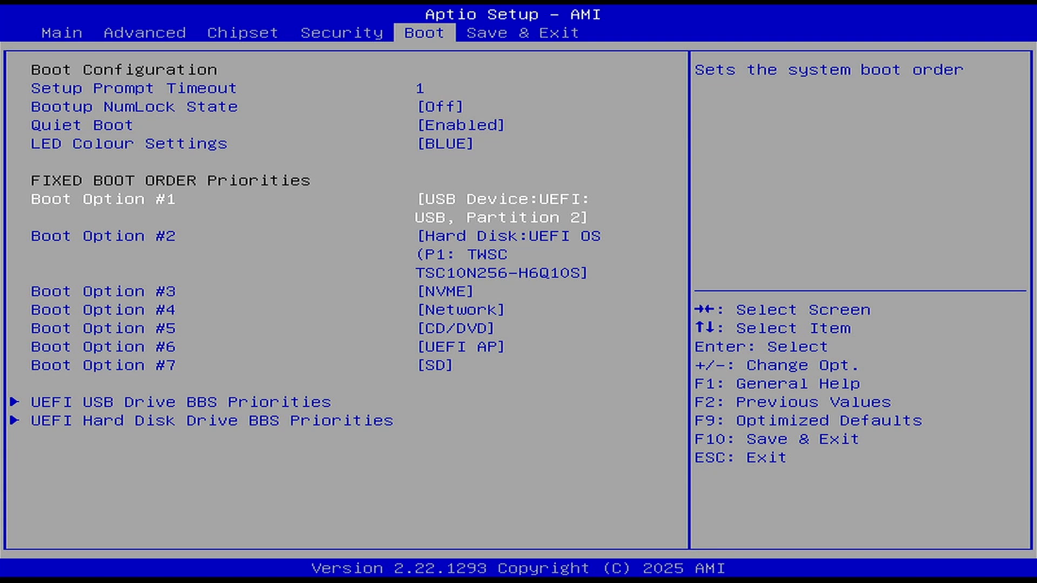
pyautogui.press('Right')
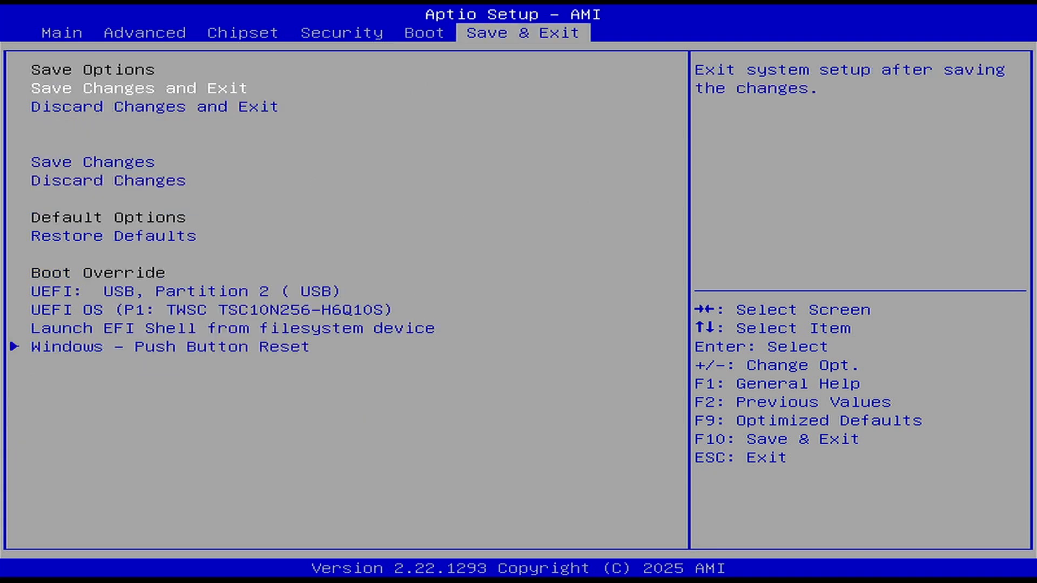
pyautogui.press('Return')
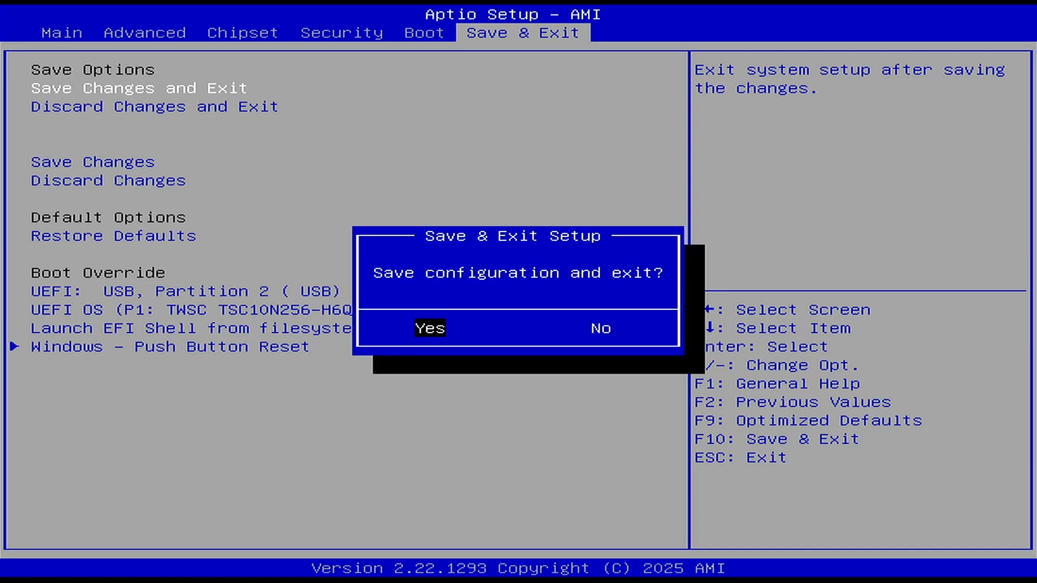
pyautogui.press('Return')
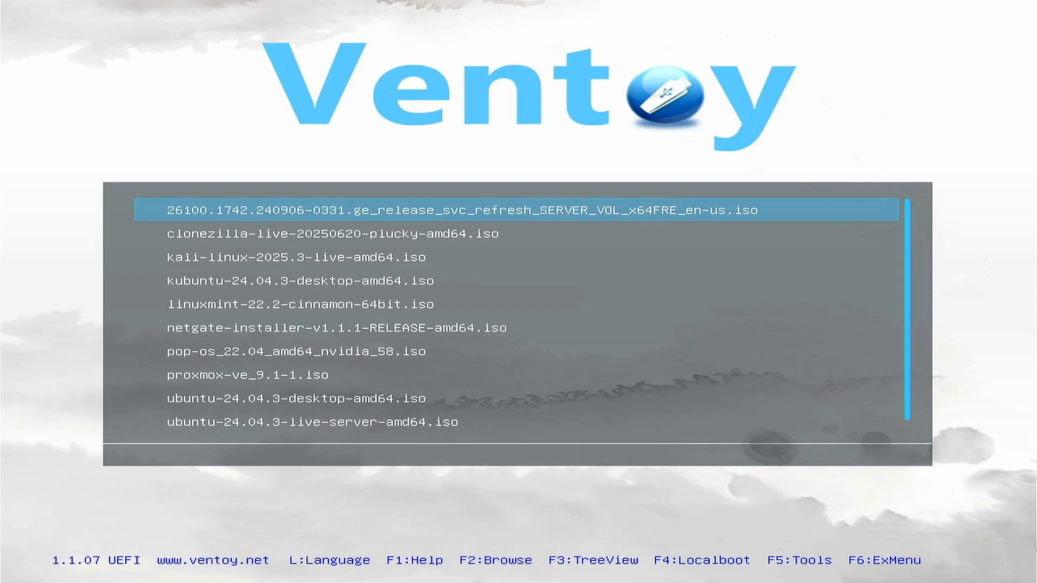
# Select proxmox-ve_9.1-1.iso in Ventoy and boot it in normal mode
pyautogui.press('Down')
pyautogui.press('Down')
pyautogui.press('Down')
pyautogui.press('Down')
pyautogui.press('Down')
pyautogui.press('Down')
pyautogui.press('Down')
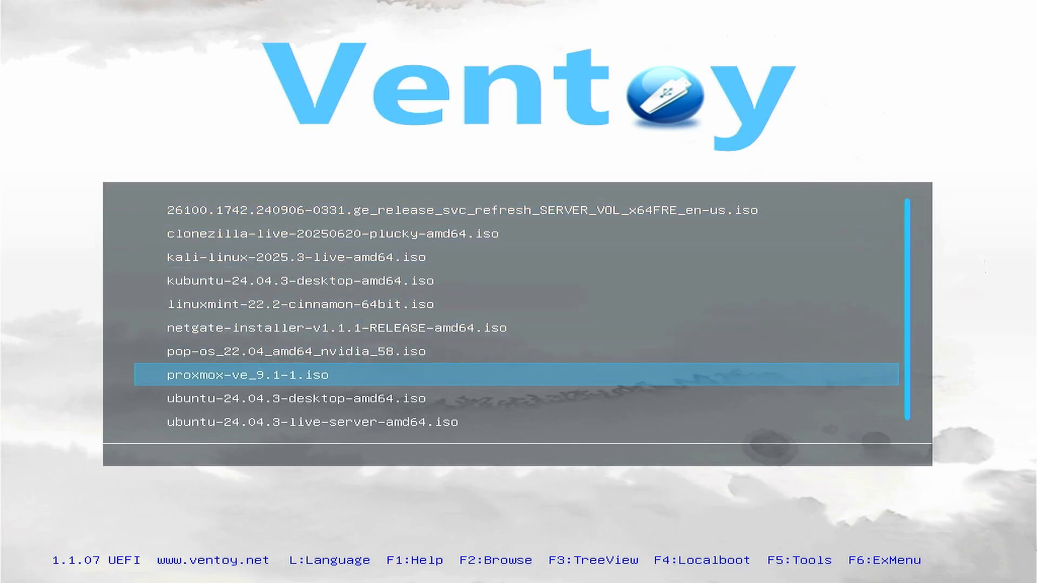
pyautogui.press('Return')
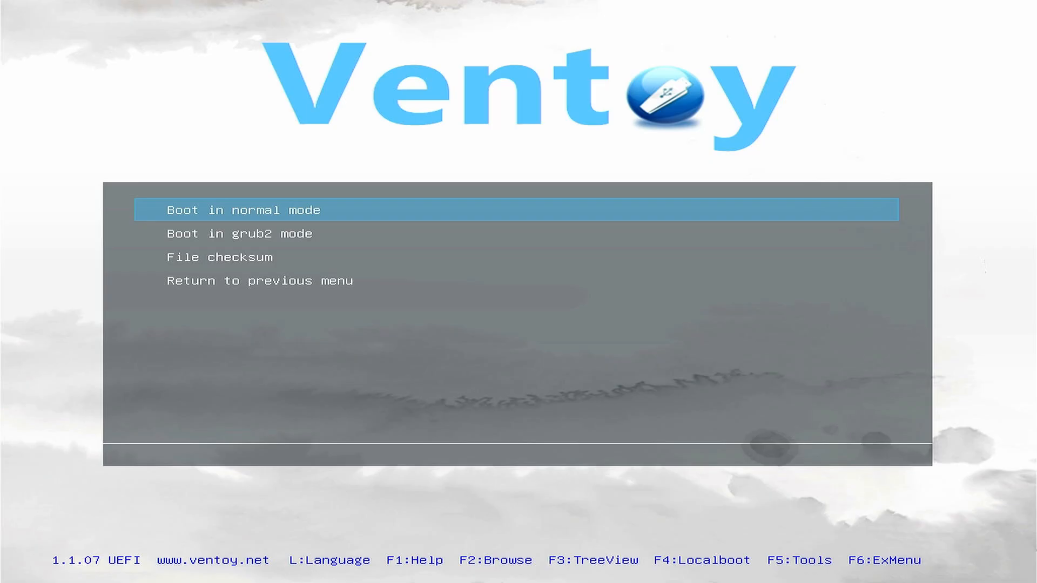
pyautogui.press('Return')
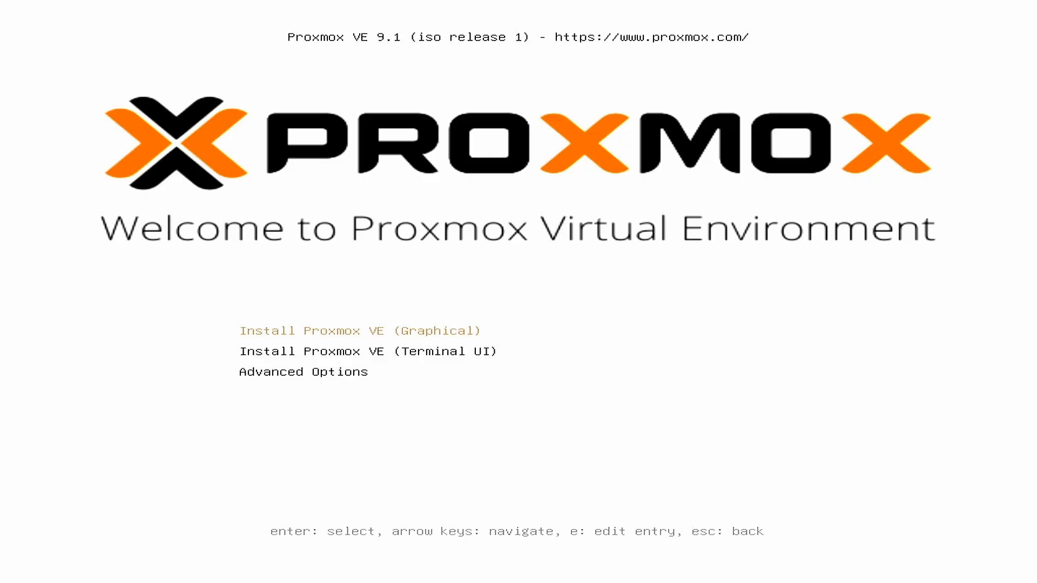
# Launch Install Proxmox VE (Terminal UI) from the installer menu
pyautogui.press('Down')
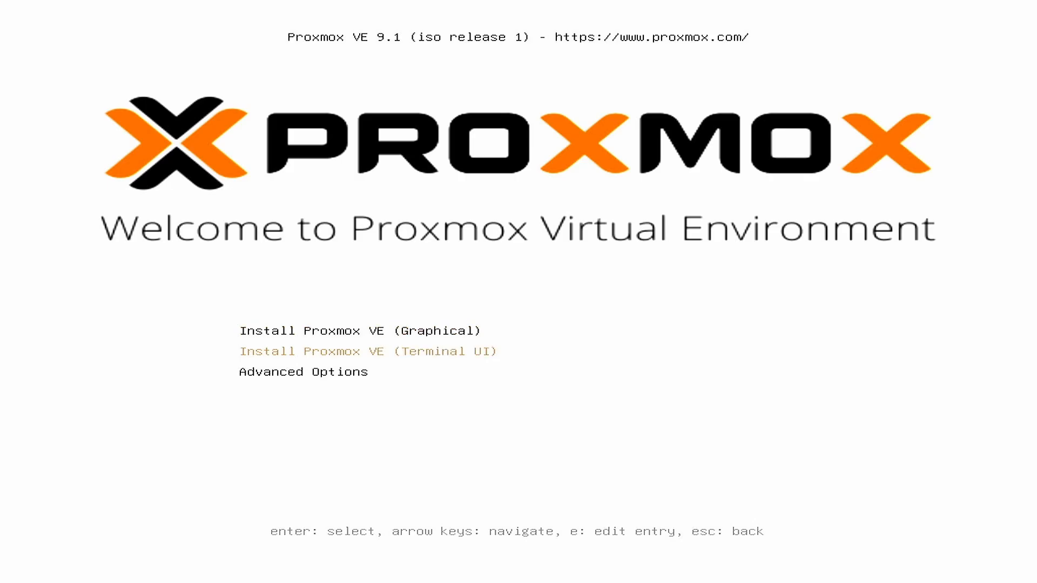
pyautogui.press('Return')
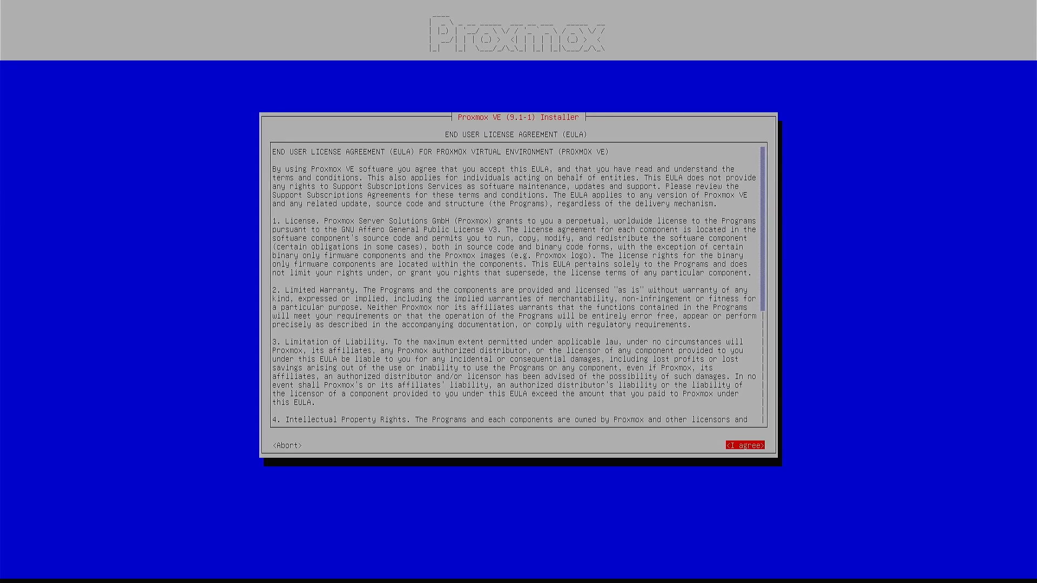
# Accept the EULA and return to the Target harddisk page showing /dev/sda
pyautogui.press('Return')
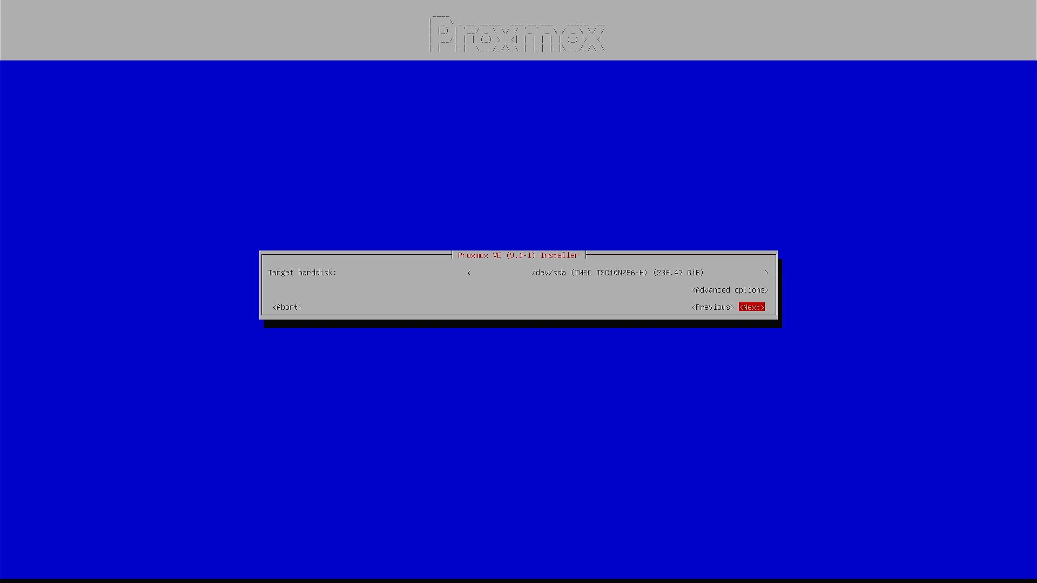
pyautogui.press('Return')
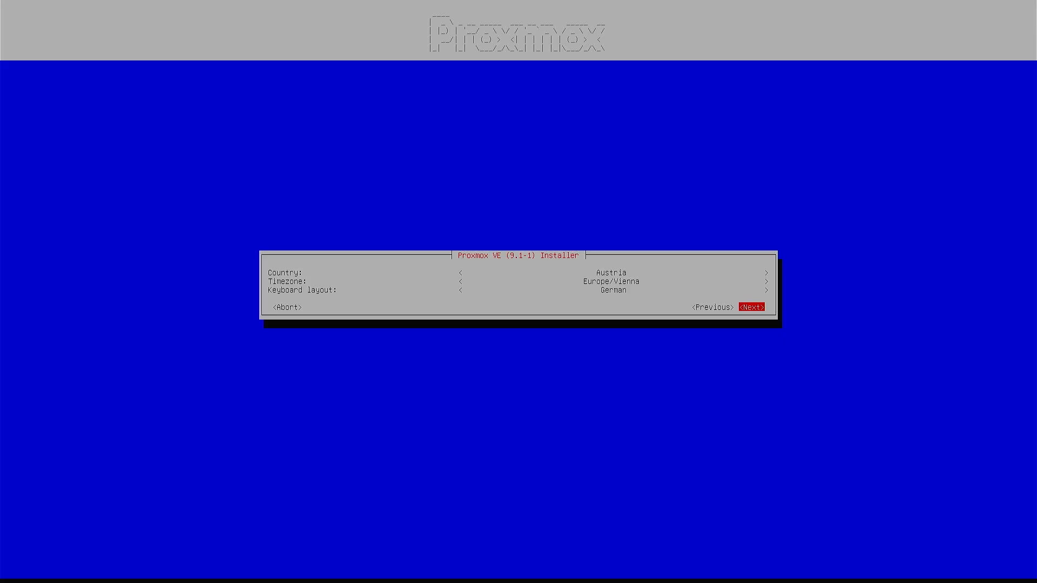
pyautogui.press('Left')
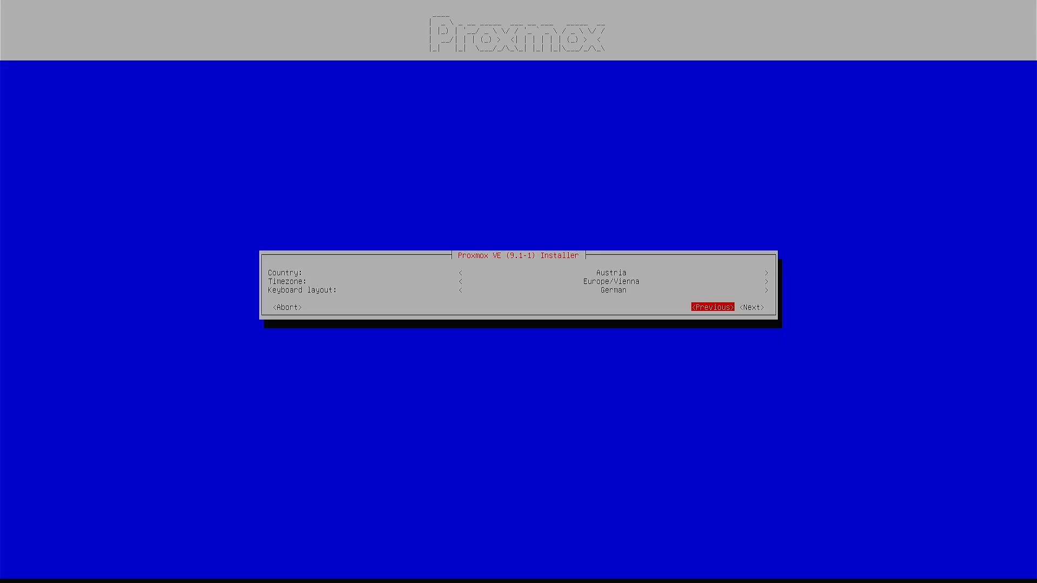
pyautogui.press('Return')
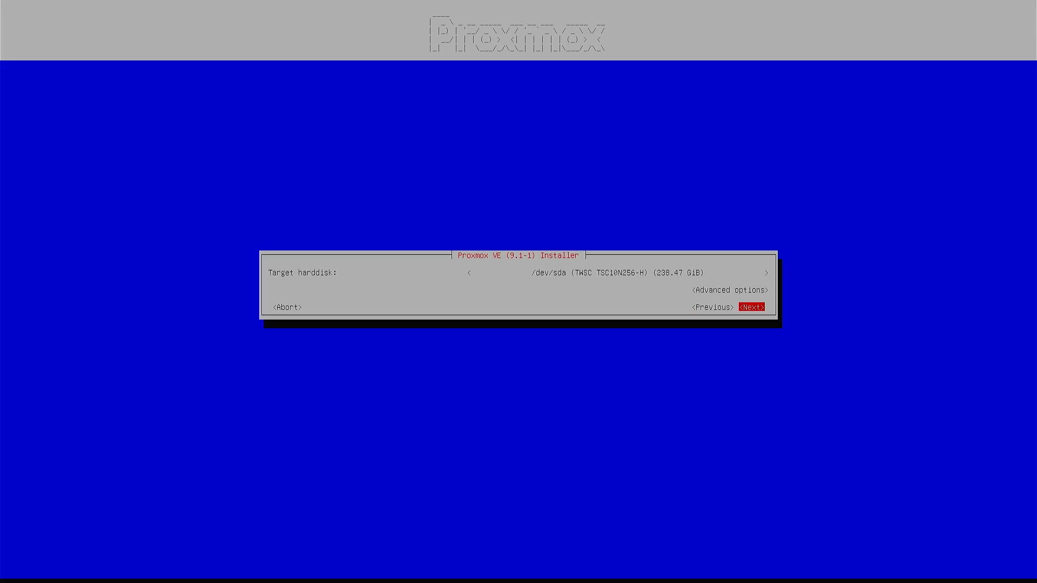
# Keep the advanced bootdisk options unchanged with ext4 on /dev/sda, then continue
pyautogui.press('Up')
pyautogui.press('Up')
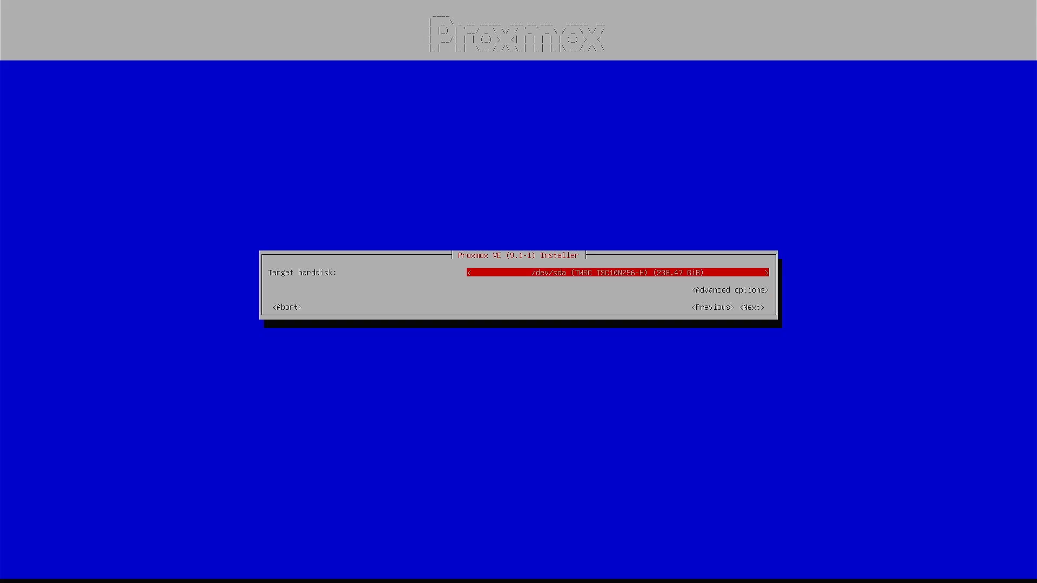
pyautogui.press('Down')
pyautogui.press('Down')
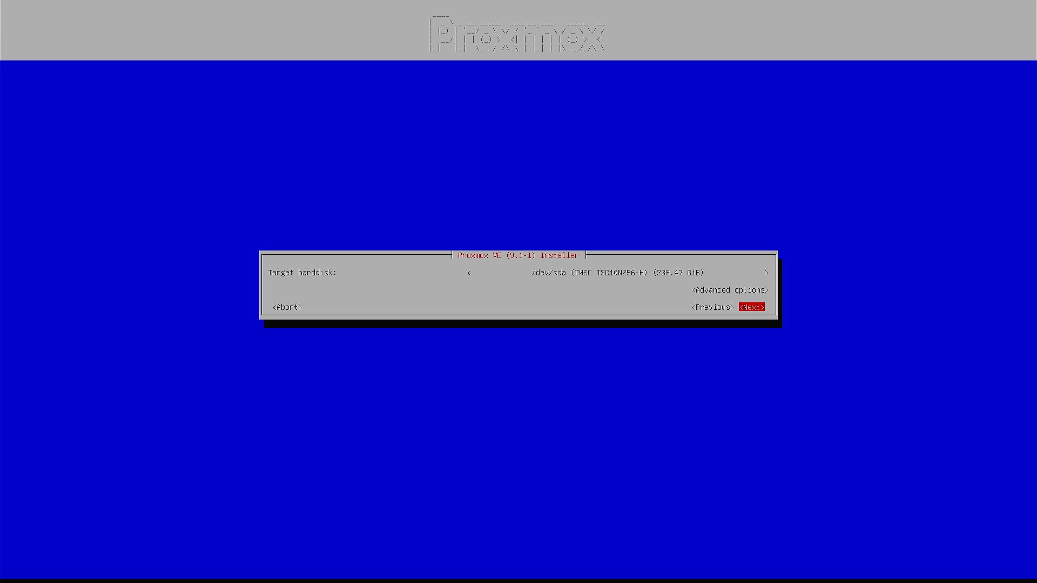
pyautogui.press('Up')
pyautogui.press('Return')
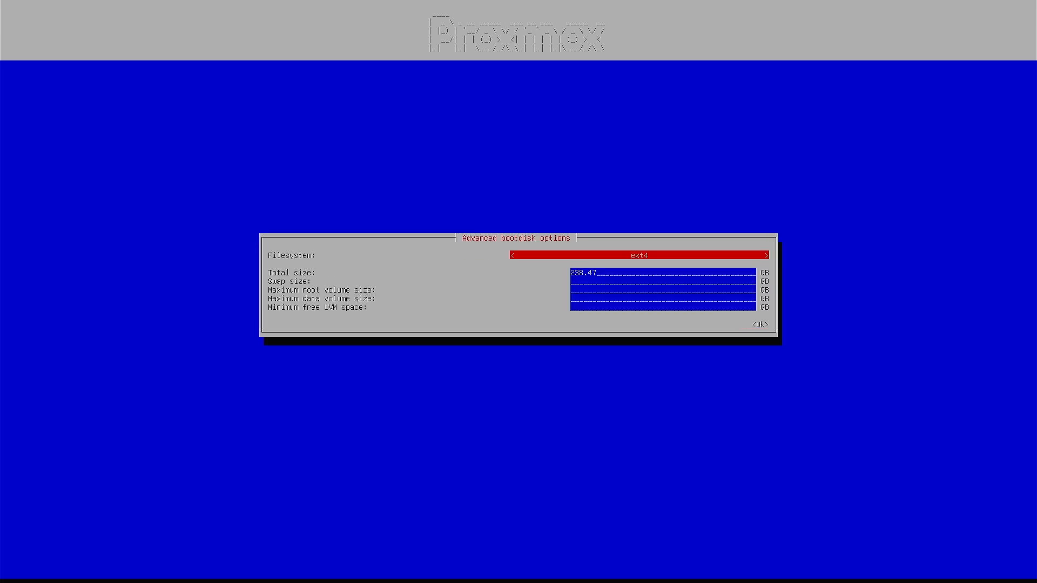
pyautogui.press('Down')
pyautogui.press('Down')
pyautogui.press('Down')
pyautogui.press('Down')
pyautogui.press('Down')
pyautogui.press('Down')
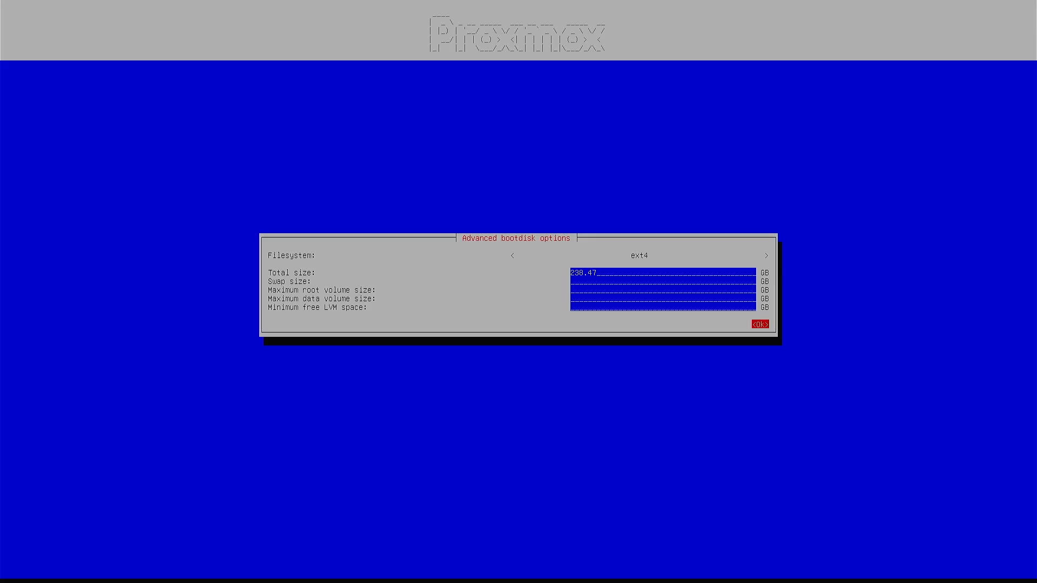
pyautogui.press('Return')
pyautogui.press('Down')
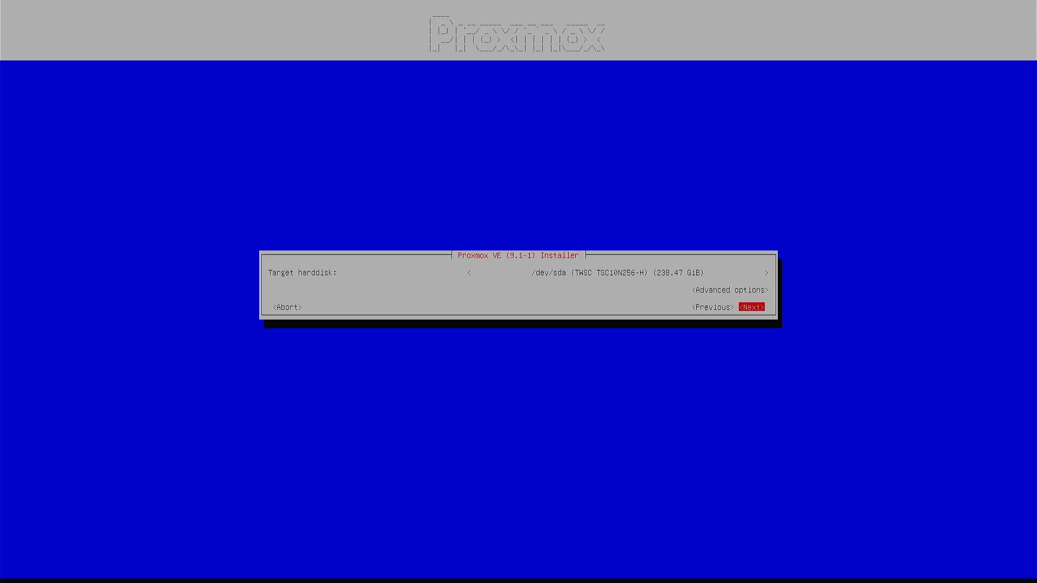
pyautogui.press('Return')
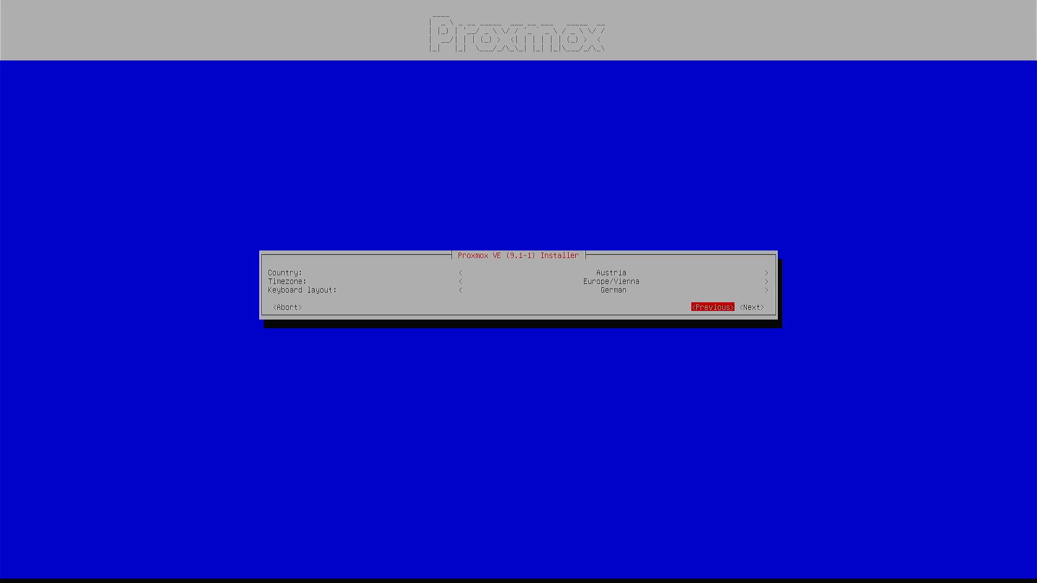
# Set the country to Australia and the timezone to Australia/Melbourne
pyautogui.press('Up')
pyautogui.press('Up')
pyautogui.press('Up')
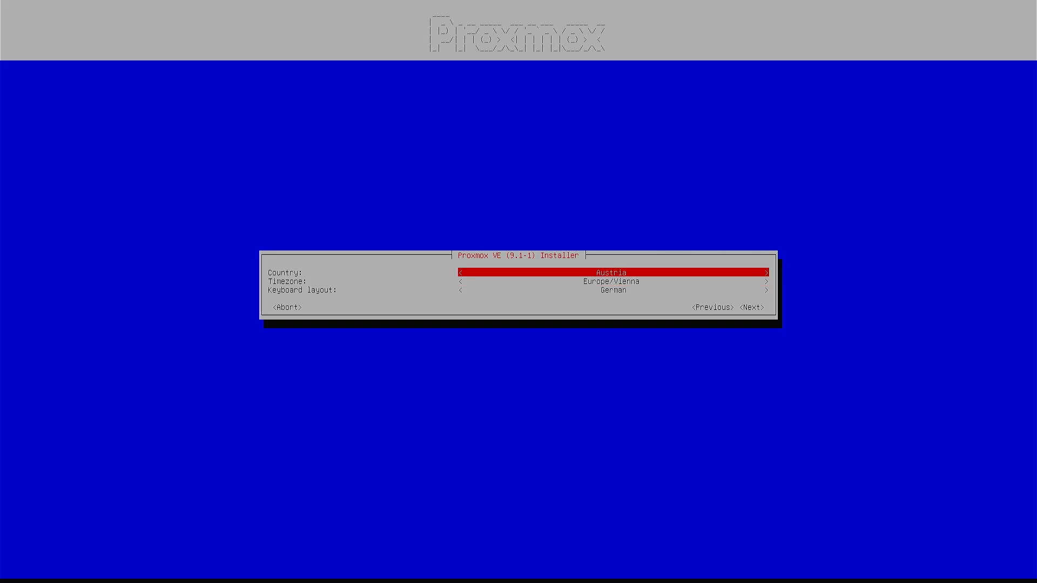
pyautogui.press('Return')
pyautogui.press('Up')
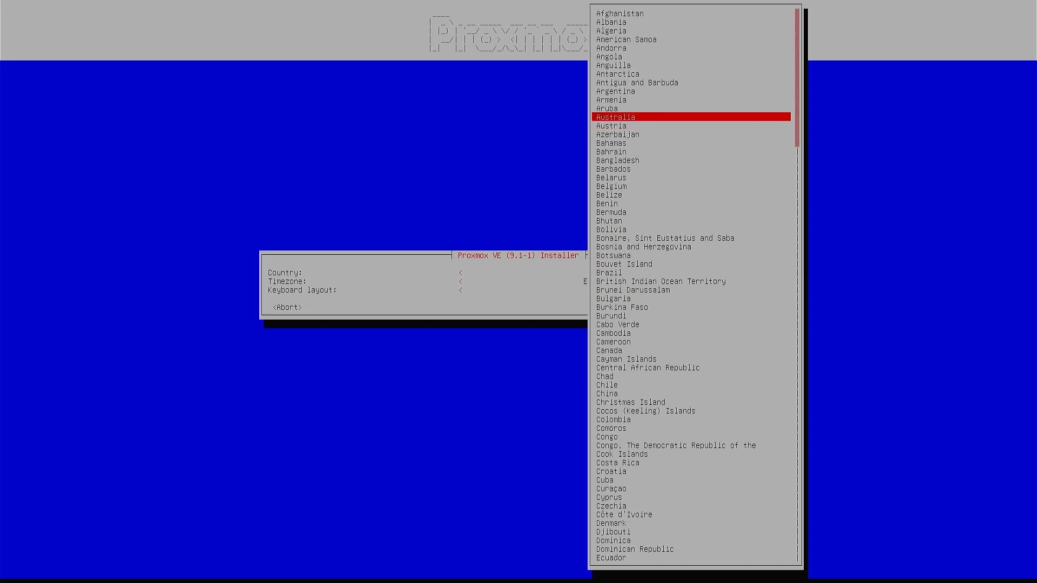
pyautogui.press('Return')
pyautogui.press('Down')
pyautogui.press('Return')
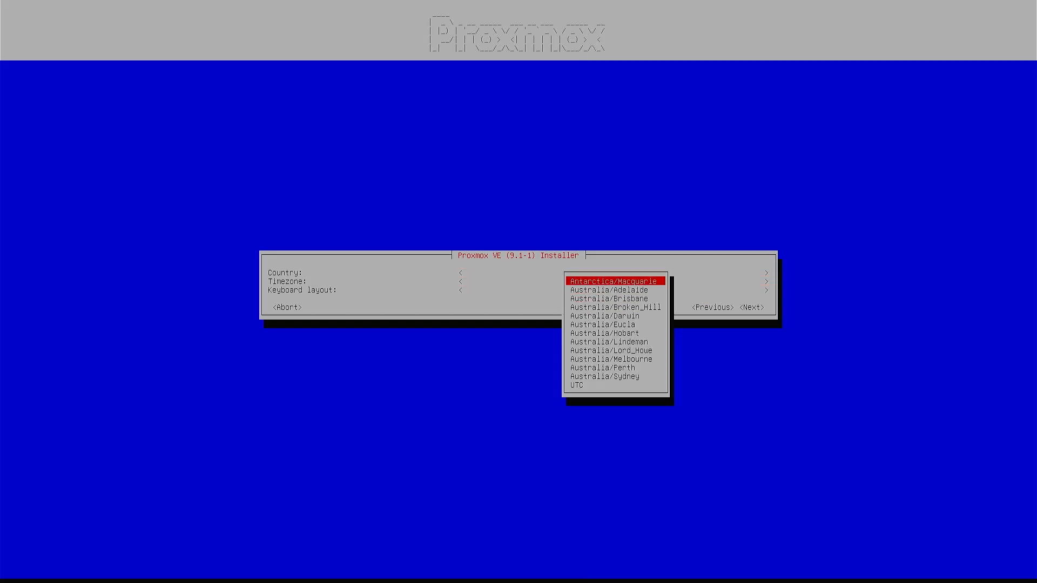
pyautogui.press('Down')
pyautogui.press('Down')
pyautogui.press('Down')
pyautogui.press('Down')
pyautogui.press('Down')
pyautogui.press('Down')
pyautogui.press('Down')
pyautogui.press('Down')
pyautogui.press('Down')
pyautogui.press('Down')
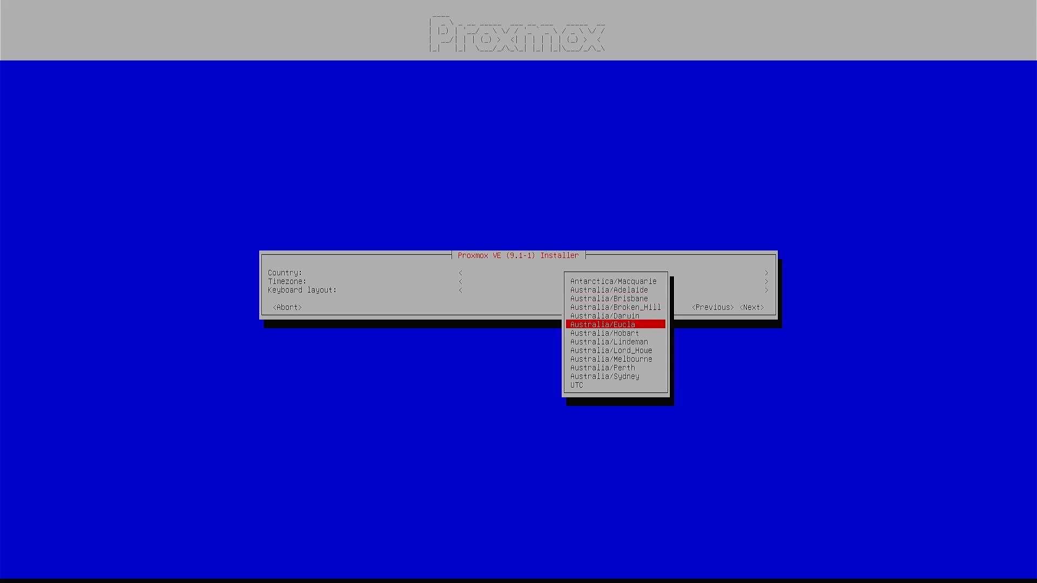
pyautogui.press('Up')
pyautogui.press('Return')
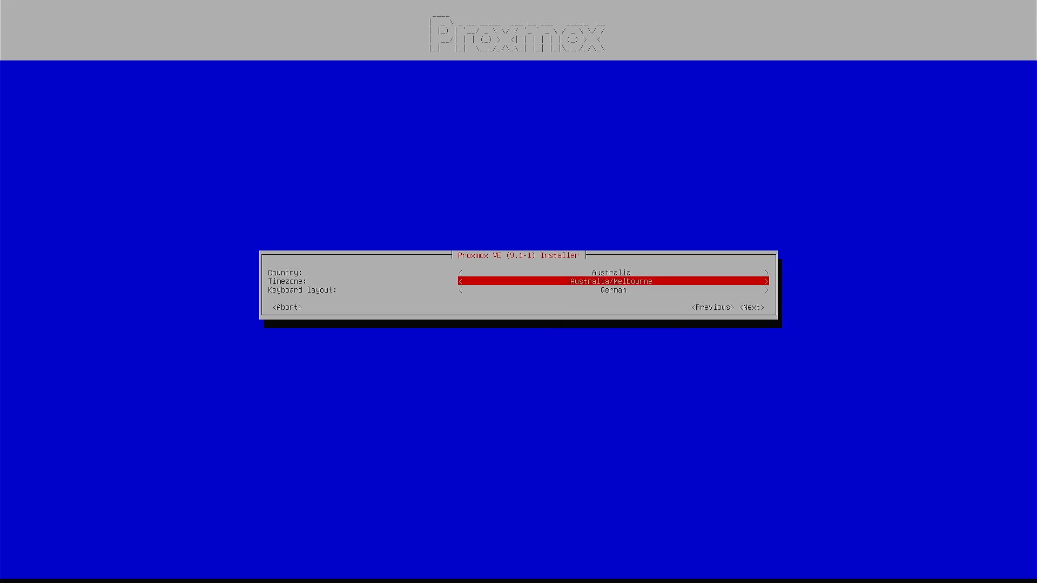
# Set the keyboard layout to U.S. English and continue to the password page
pyautogui.press('Down')
pyautogui.press('Return')
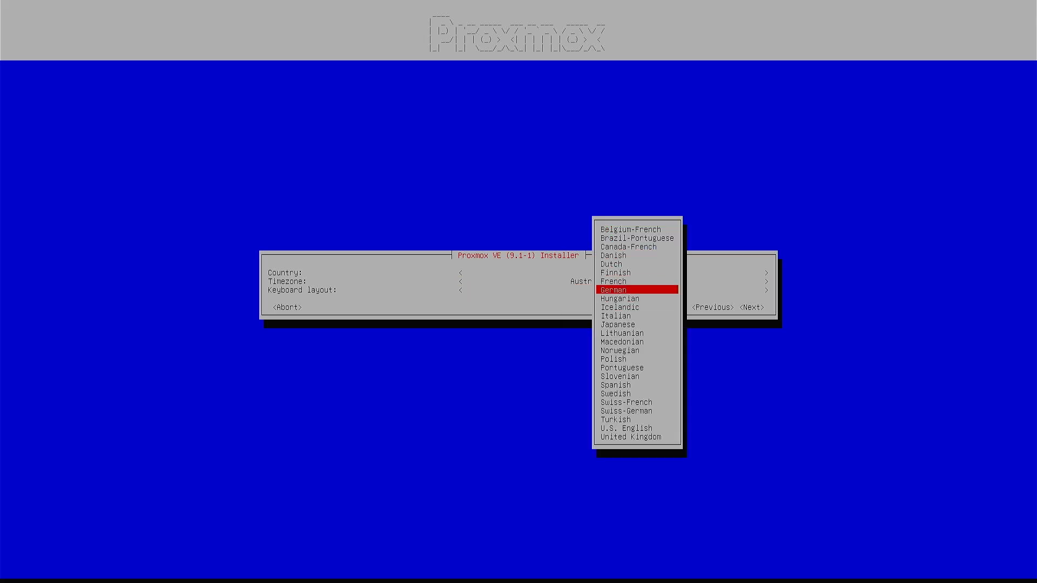
pyautogui.press('Up')
pyautogui.press('Down')
pyautogui.press('Down')
pyautogui.press('Down')
pyautogui.press('Down')
pyautogui.press('Down')
pyautogui.press('Down')
pyautogui.press('Down')
pyautogui.press('Down')
pyautogui.press('Down')
pyautogui.press('Down')
pyautogui.press('Down')
pyautogui.press('Down')
pyautogui.press('Down')
pyautogui.press('Down')
pyautogui.press('Down')
pyautogui.press('Down')
pyautogui.press('Down')
pyautogui.press('Down')
pyautogui.press('Down')
pyautogui.press('Down')
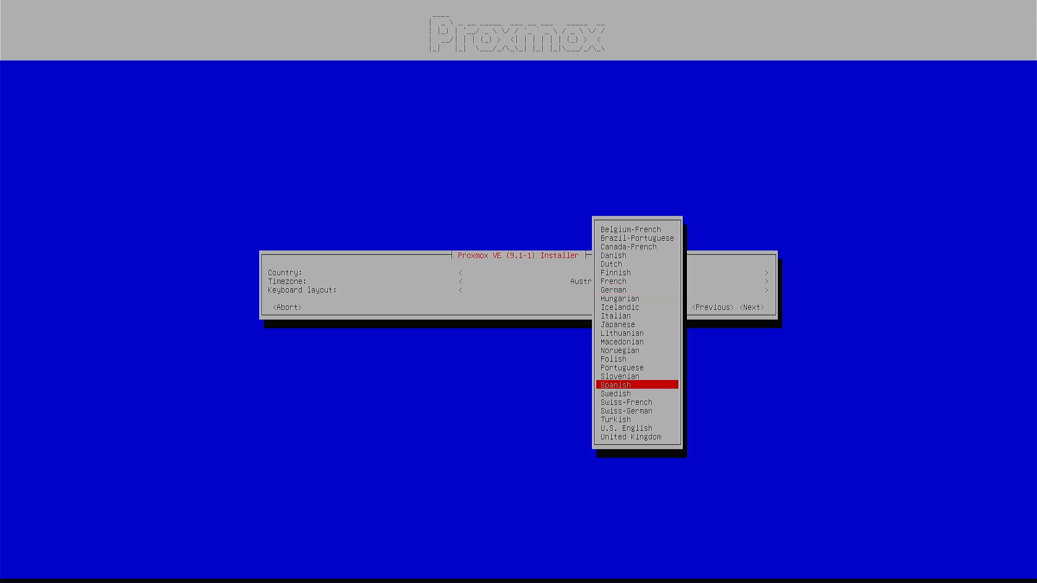
pyautogui.press('Down')
pyautogui.press('Down')
pyautogui.press('Down')
pyautogui.press('Down')
pyautogui.press('Down')
pyautogui.press('Down')
pyautogui.press('Down')
pyautogui.press('Down')
pyautogui.press('Down')
pyautogui.press('Down')
pyautogui.press('Down')
pyautogui.press('Down')
pyautogui.press('Down')
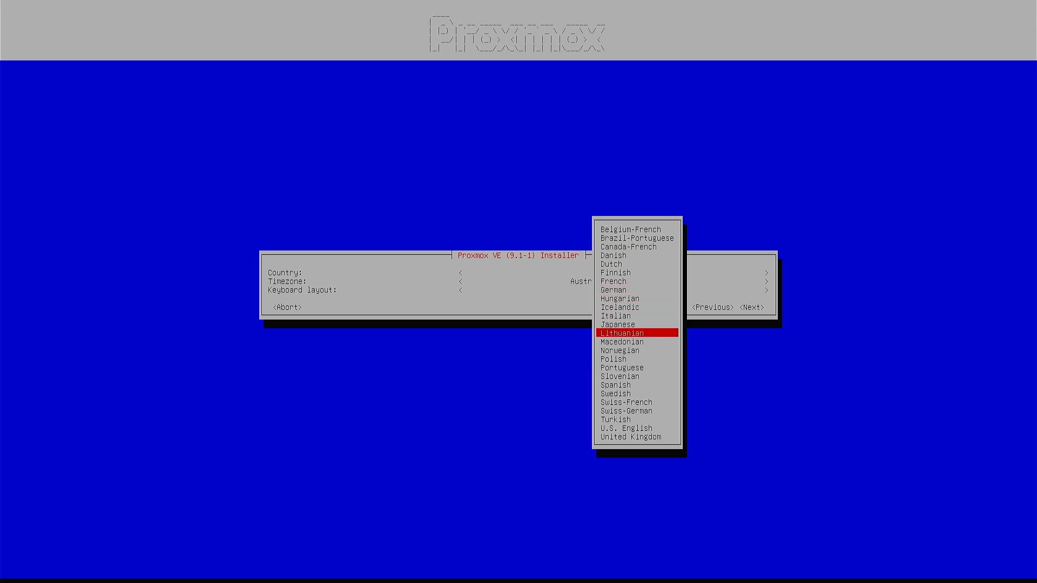
pyautogui.press('Down')
pyautogui.press('Down')
pyautogui.press('Down')
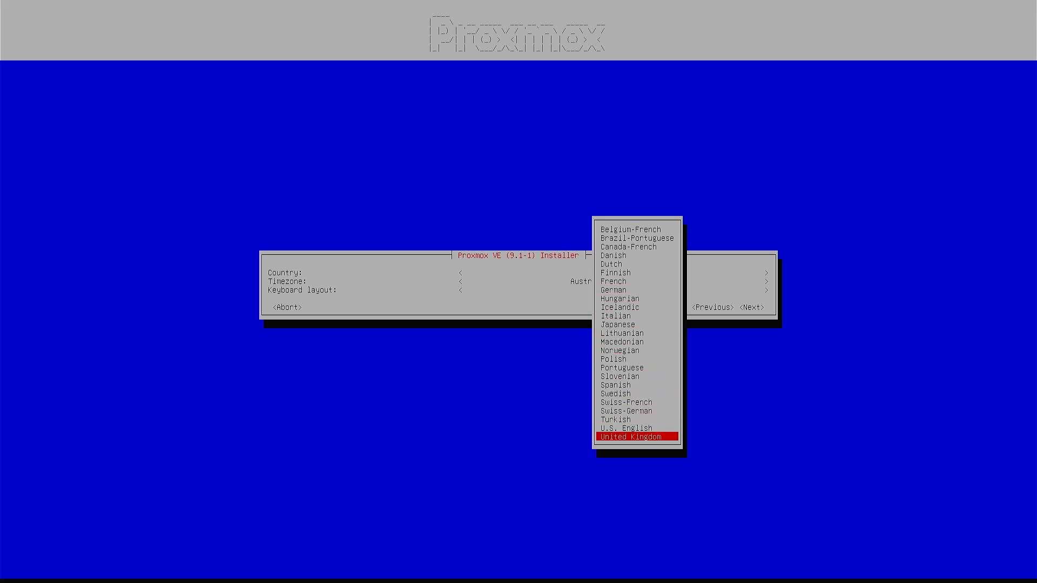
pyautogui.press('Up')
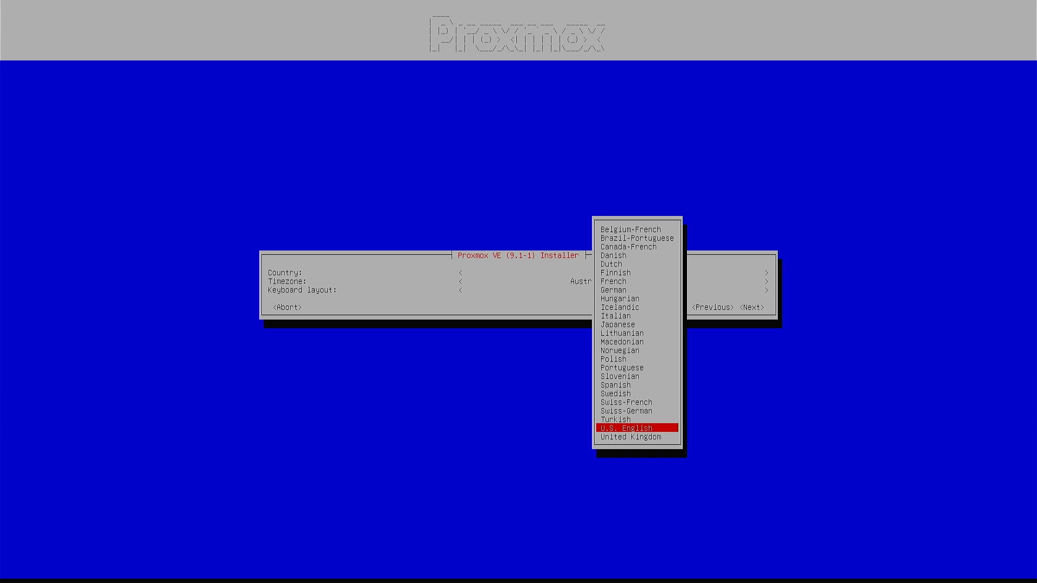
pyautogui.press('Return')
pyautogui.press('Tab')
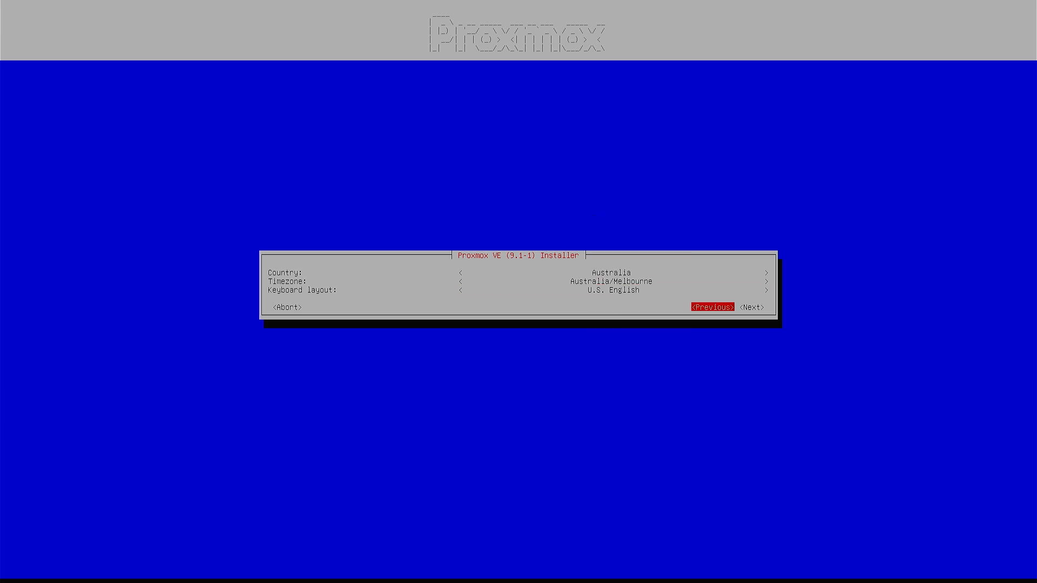
pyautogui.press('Tab')
pyautogui.press('Return')
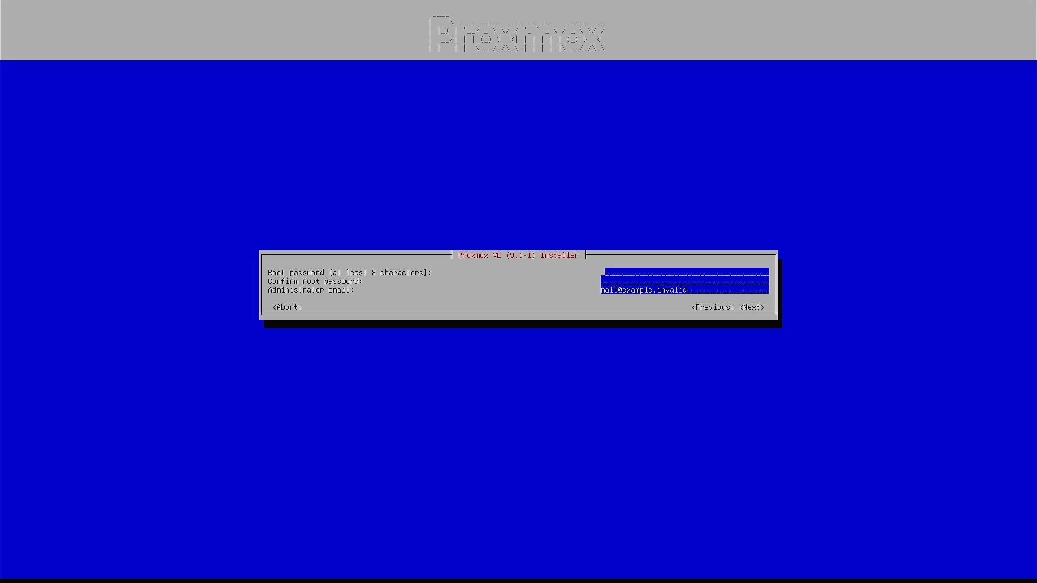
# Enter and confirm the root password, then replace the placeholder with the administrator's e-mail address
pyautogui.write('**************')
pyautogui.press('Tab')
pyautogui.write('**************')
pyautogui.press('Tab')
pyautogui.press('BackSpace')
pyautogui.press('BackSpace')
pyautogui.press('BackSpace')
pyautogui.press('BackSpace')
pyautogui.press('BackSpace')
pyautogui.press('BackSpace')
pyautogui.press('BackSpace')
pyautogui.press('BackSpace')
pyautogui.press('BackSpace')
pyautogui.press('BackSpace')
pyautogui.press('BackSpace')
pyautogui.press('BackSpace')
pyautogui.press('BackSpace')
pyautogui.press('BackSpace')
pyautogui.press('BackSpace')
pyautogui.press('BackSpace')
pyautogui.press('BackSpace')
pyautogui.press('BackSpace')
pyautogui.press('BackSpace')
pyautogui.press('BackSpace')
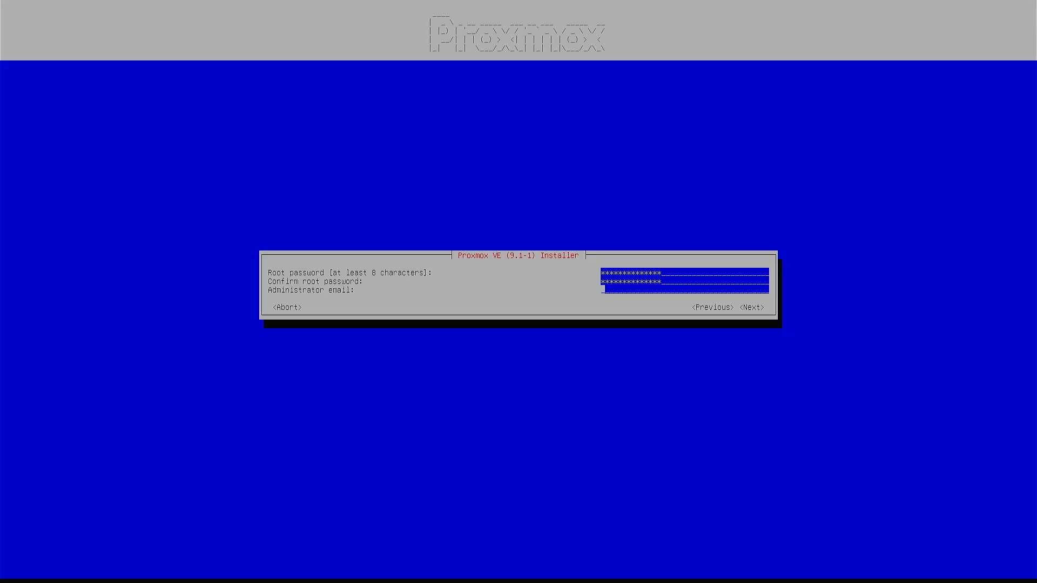
# On the network page, replace pve.example.invalid with hostname proxmox2nic and clear the IP address
pyautogui.press('Tab')
pyautogui.press('Tab')
pyautogui.press('Tab')
pyautogui.press('Return')
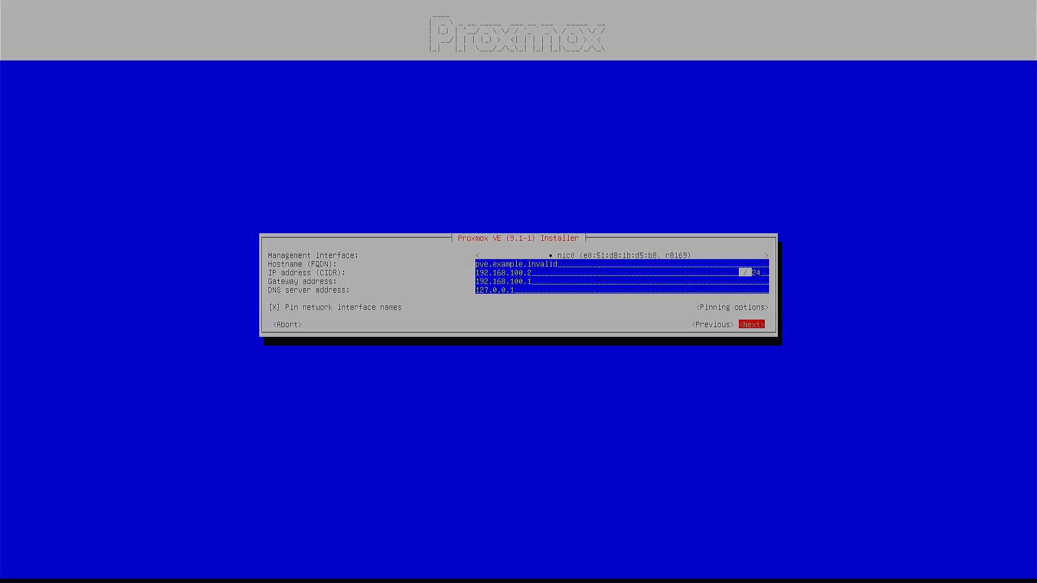
pyautogui.press('Up')
pyautogui.press('Up')
pyautogui.press('Up')
pyautogui.press('Up')
pyautogui.press('Up')
pyautogui.press('BackSpace')
pyautogui.press('BackSpace')
pyautogui.press('BackSpace')
pyautogui.press('BackSpace')
pyautogui.press('BackSpace')
pyautogui.press('BackSpace')
pyautogui.press('BackSpace')
pyautogui.press('BackSpace')
pyautogui.press('BackSpace')
pyautogui.press('BackSpace')
pyautogui.press('BackSpace')
pyautogui.press('BackSpace')
pyautogui.press('BackSpace')
pyautogui.press('BackSpace')
pyautogui.press('BackSpace')
pyautogui.press('BackSpace')
pyautogui.press('BackSpace')
pyautogui.press('BackSpace')
pyautogui.press('BackSpace')
pyautogui.write('proxmox2nic')
pyautogui.press('Tab')
pyautogui.press('BackSpace')
pyautogui.press('BackSpace')
pyautogui.press('BackSpace')
pyautogui.press('BackSpace')
pyautogui.press('BackSpace')
pyautogui.press('BackSpace')
pyautogui.press('BackSpace')
pyautogui.press('BackSpace')
pyautogui.press('BackSpace')
pyautogui.press('BackSpace')
pyautogui.press('BackSpace')
pyautogui.press('BackSpace')
pyautogui.press('BackSpace')
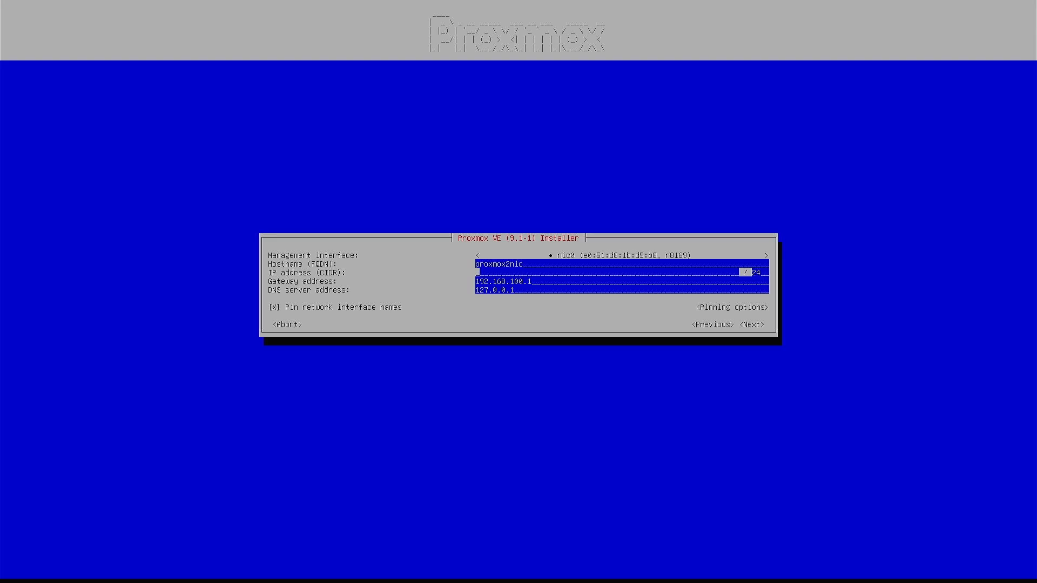
# Enter IP address 10.0.2.100 with CIDR prefix /22
pyautogui.write('19.0')
pyautogui.press('BackSpace')
pyautogui.press('BackSpace')
pyautogui.press('BackSpace')
pyautogui.press('BackSpace')
pyautogui.write('10.0.2.100')
pyautogui.press('Tab')
# Set the gateway to 10.0.2.1 and the DNS server to 10.0.3.5
pyautogui.press('Tab')
pyautogui.hotkey('shift', 'Tab')
pyautogui.press('BackSpace')
pyautogui.write('2')
pyautogui.press('Tab')
pyautogui.press('BackSpace')
pyautogui.press('BackSpace')
pyautogui.press('BackSpace')
pyautogui.press('BackSpace')
pyautogui.press('BackSpace')
pyautogui.press('BackSpace')
pyautogui.press('BackSpace')
pyautogui.press('BackSpace')
pyautogui.press('BackSpace')
pyautogui.press('BackSpace')
pyautogui.press('BackSpace')
pyautogui.press('BackSpace')
pyautogui.press('BackSpace')
pyautogui.write('10.0.2.1')
pyautogui.press('Tab')
pyautogui.press('BackSpace')
pyautogui.press('BackSpace')
pyautogui.press('BackSpace')
pyautogui.press('BackSpace')
pyautogui.press('BackSpace')
pyautogui.press('BackSpace')
pyautogui.press('BackSpace')
pyautogui.press('BackSpace')
pyautogui.press('BackSpace')
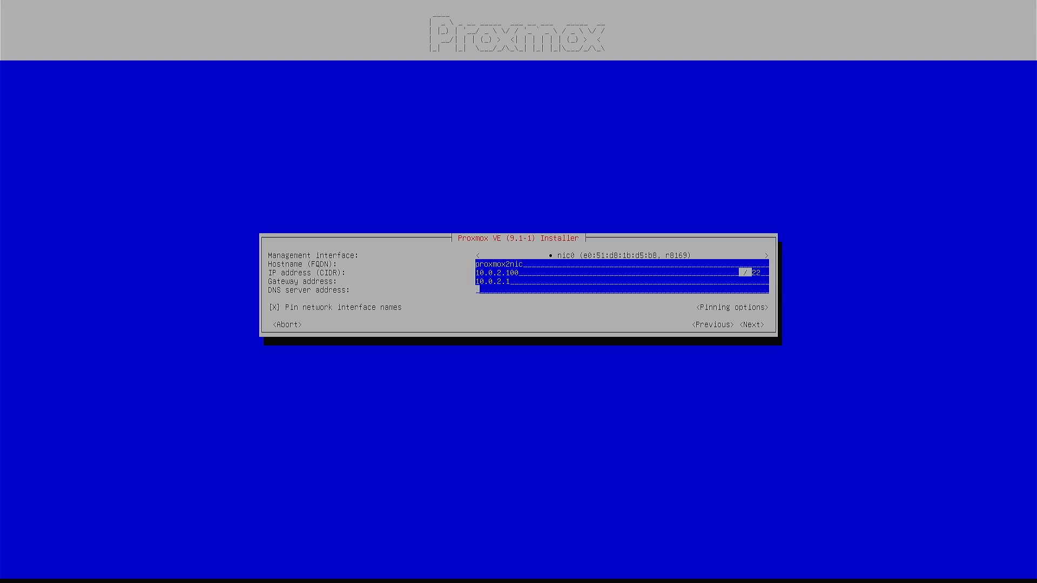
pyautogui.write('10.0.3.5')
# After the hostname error, extend the hostname to proxmox2nic.ithomelab.local
pyautogui.press('Tab')
pyautogui.press('Tab')
pyautogui.press('Tab')
pyautogui.press('Tab')
pyautogui.press('Tab')
pyautogui.press('Return')
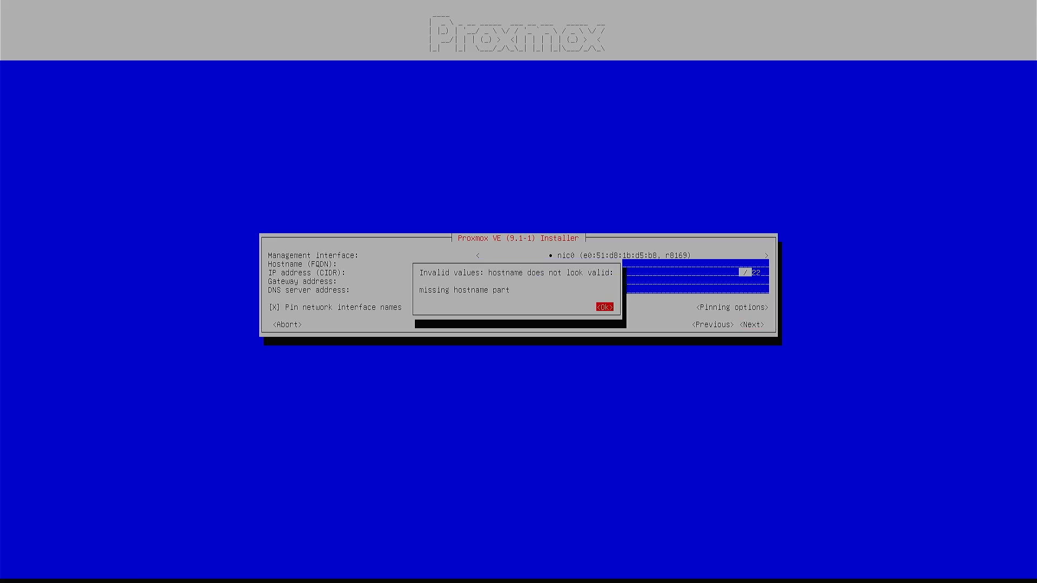
pyautogui.press('Return')
pyautogui.hotkey('shift', 'Tab')
pyautogui.hotkey('shift', 'Tab')
pyautogui.hotkey('shift', 'Tab')
pyautogui.hotkey('shift', 'Tab')
pyautogui.hotkey('shift', 'Tab')
pyautogui.hotkey('shift', 'Tab')
pyautogui.hotkey('shift', 'Tab')
pyautogui.hotkey('shift', 'Tab')
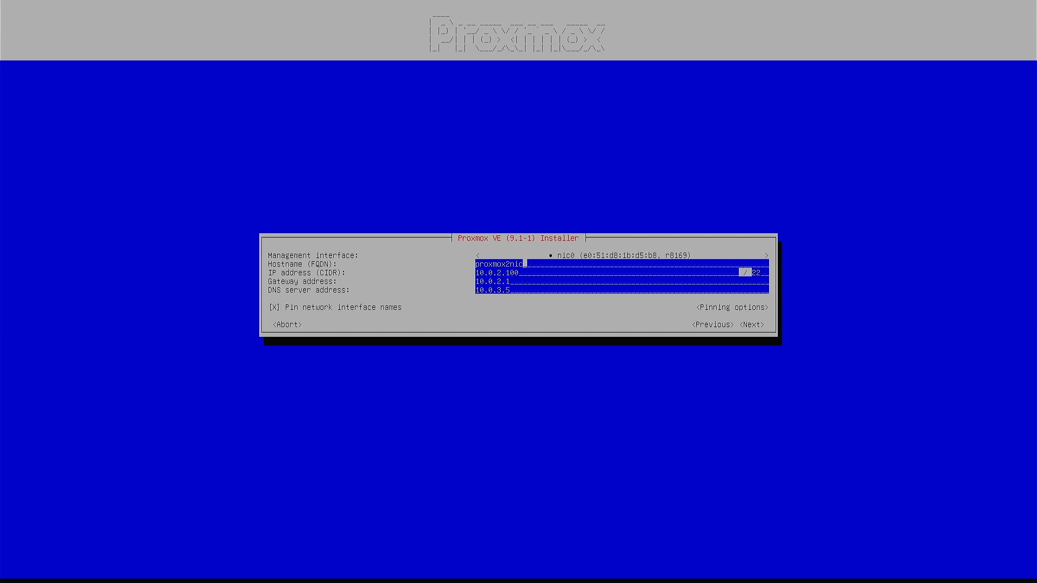
pyautogui.write('.ithomelab.local')
# Review the installation summary and start the Proxmox VE install, waiting for the Success message
pyautogui.press('Tab')
pyautogui.press('Tab')
pyautogui.press('Tab')
pyautogui.press('Tab')
pyautogui.press('Tab')
pyautogui.press('Tab')
pyautogui.press('Tab')
pyautogui.press('Tab')
pyautogui.press('Return')
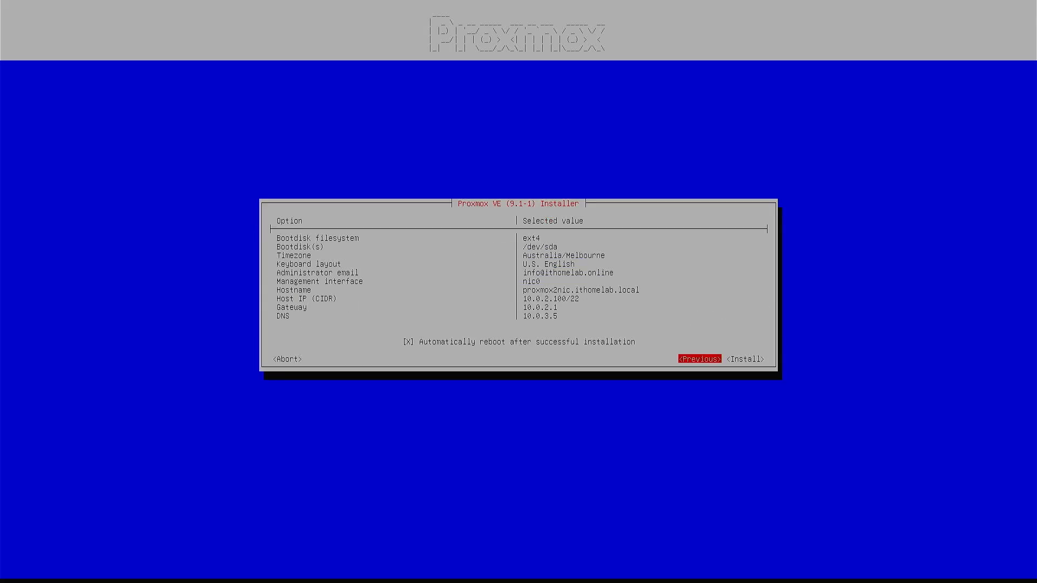
pyautogui.press('Tab')
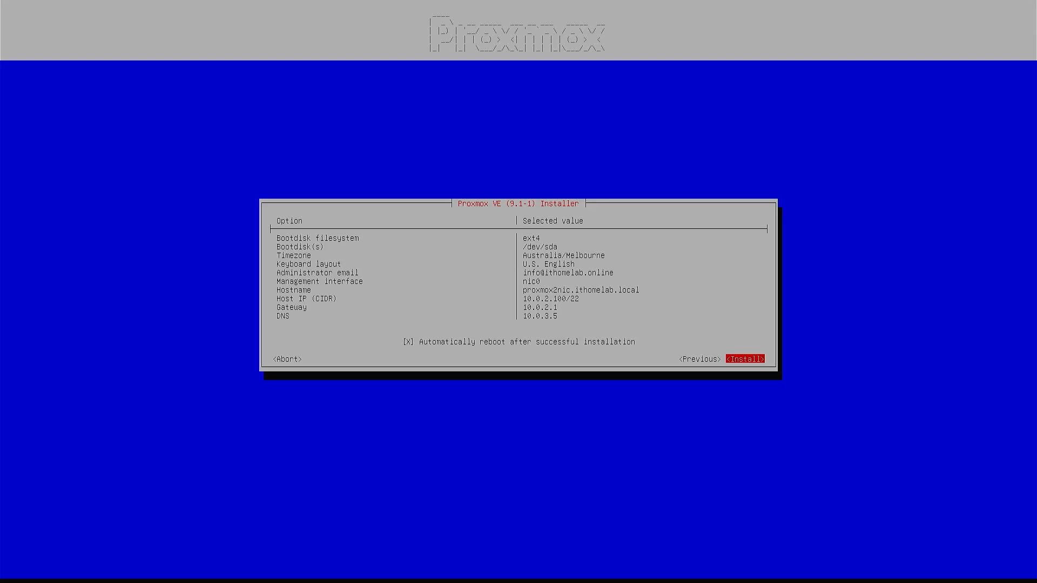
pyautogui.press('Return')
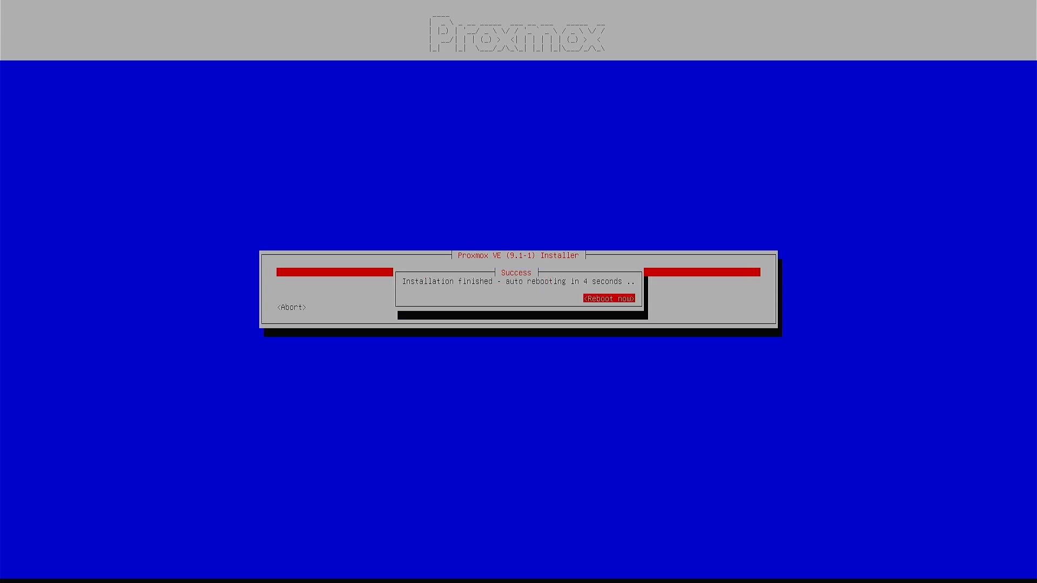
# Reboot now into the installed system and wait for the proxmox2nic login prompt
pyautogui.press('Return')
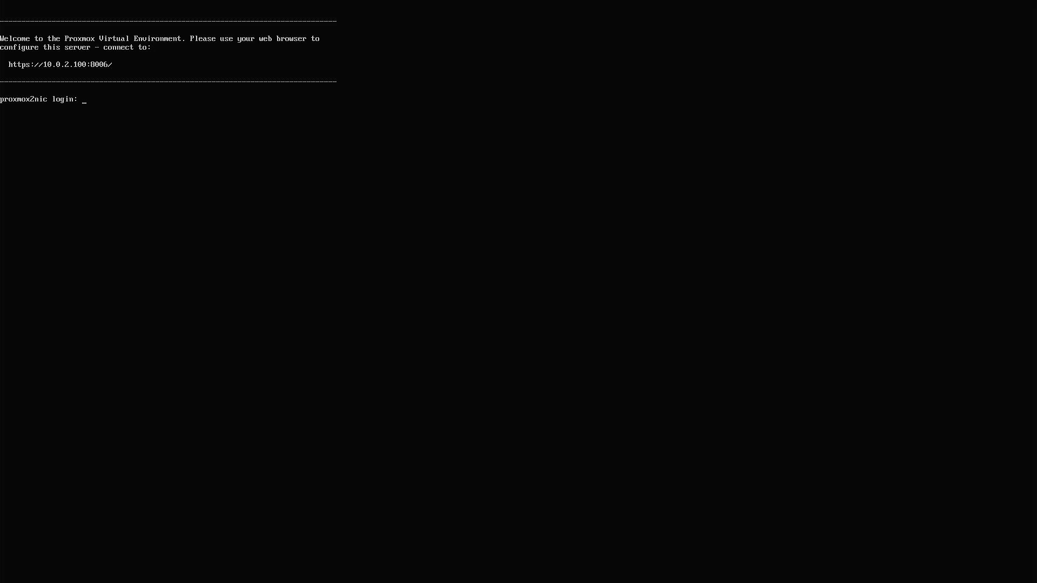
# Log in as root and enter nano /etc/network/interfaces at the shell
pyautogui.write('root')
pyautogui.press('Return')
pyautogui.press('Return')
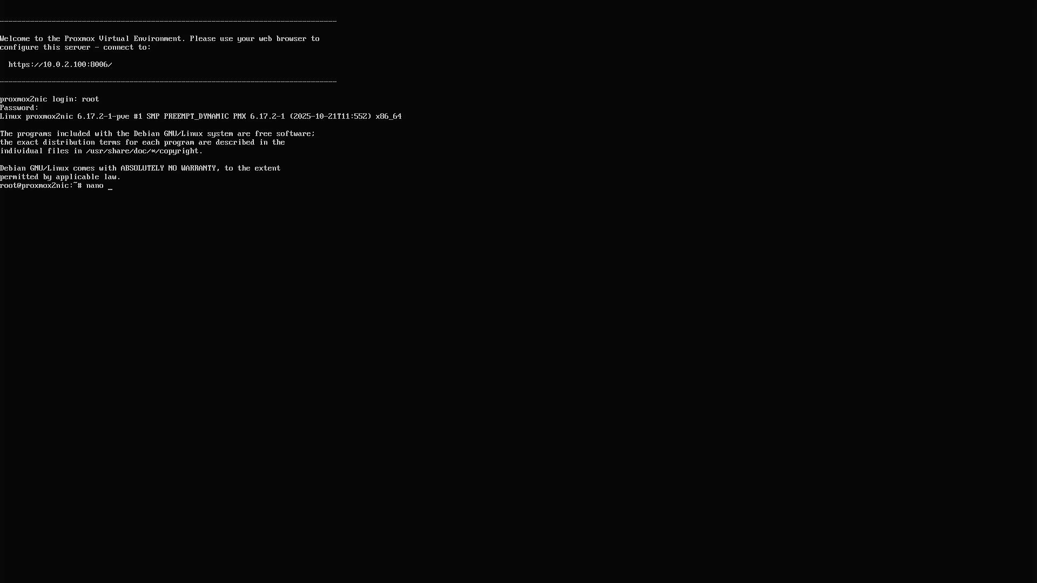
pyautogui.write('/etc/network')
pyautogui.write('/interf')
pyautogui.press('Tab')
# Open the interfaces file, comment out the vmbr0 gateway, and add an 'auto nic1' line
pyautogui.press('Return')
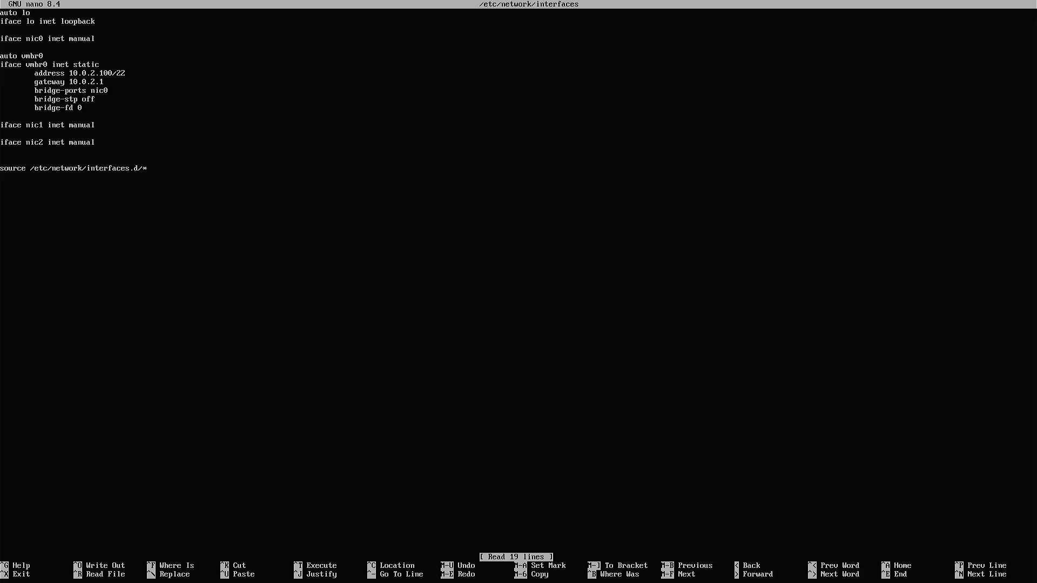
pyautogui.write('#')
pyautogui.press('Return')
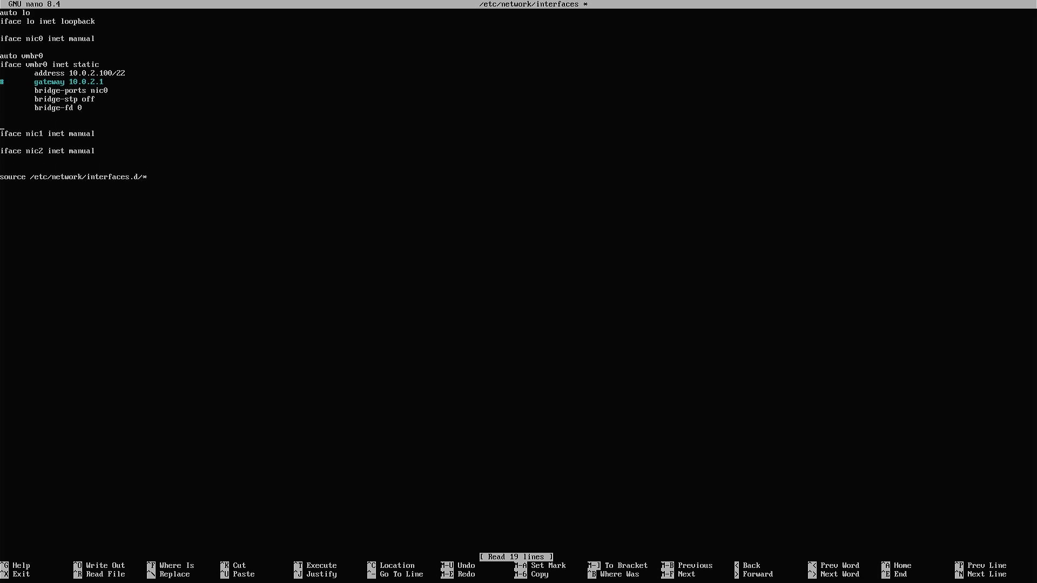
pyautogui.write('ifave')
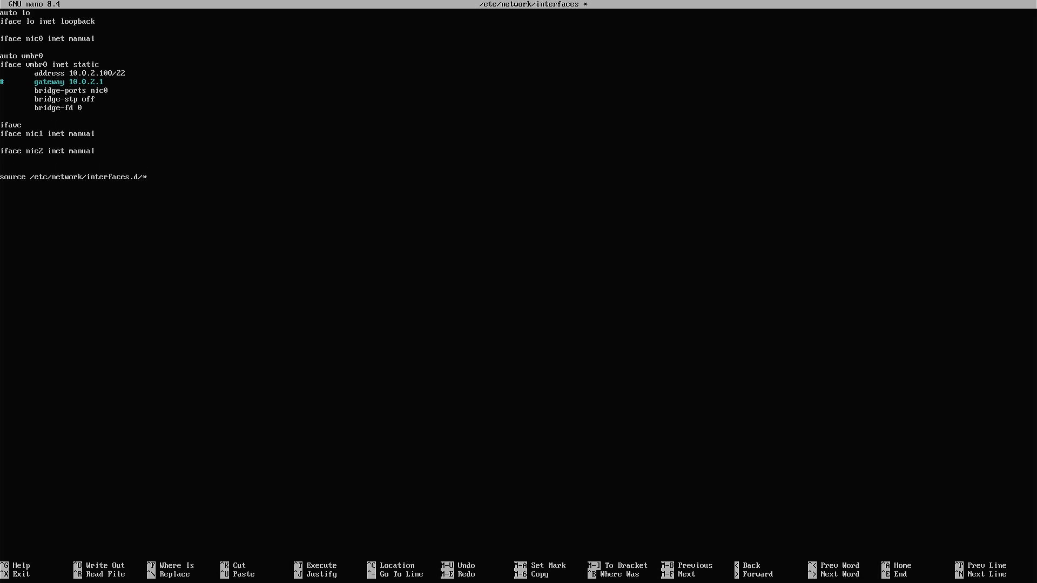
pyautogui.write(' au')
pyautogui.press('BackSpace')
pyautogui.press('BackSpace')
pyautogui.press('BackSpace')
pyautogui.press('BackSpace')
pyautogui.press('BackSpace')
pyautogui.press('BackSpace')
pyautogui.press('BackSpace')
# Change nic1 from manual to dhcp and save /etc/network/interfaces under the same name
pyautogui.press('BackSpace')
pyautogui.press('BackSpace')
pyautogui.write('auto')
pyautogui.press('BackSpace')
pyautogui.press('BackSpace')
pyautogui.press('BackSpace')
pyautogui.press('BackSpace')
pyautogui.press('BackSpace')
pyautogui.write('dh')
pyautogui.hotkey('ctrl', 'x')
pyautogui.press('y')
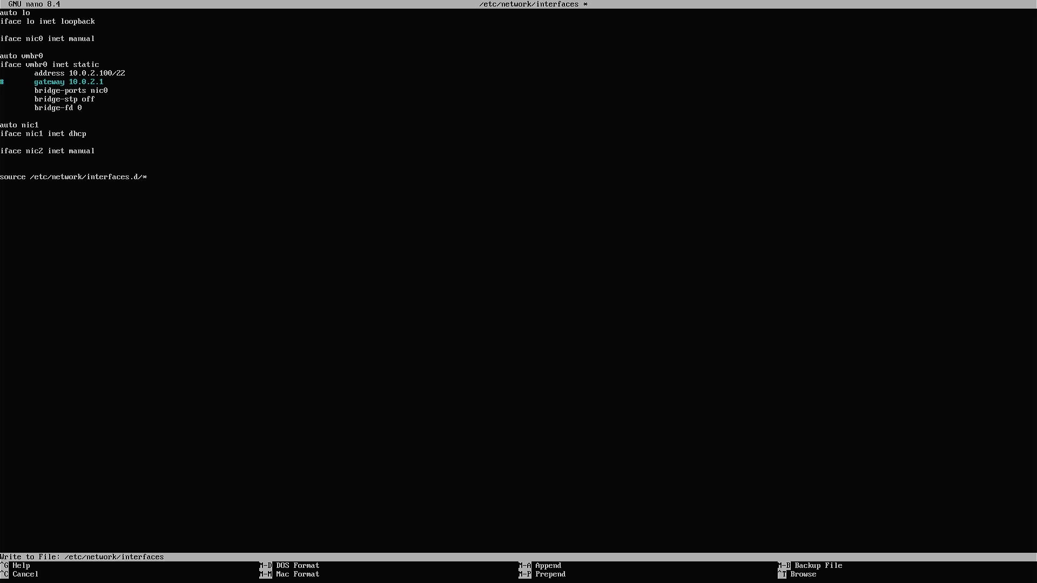
pyautogui.press('Return')
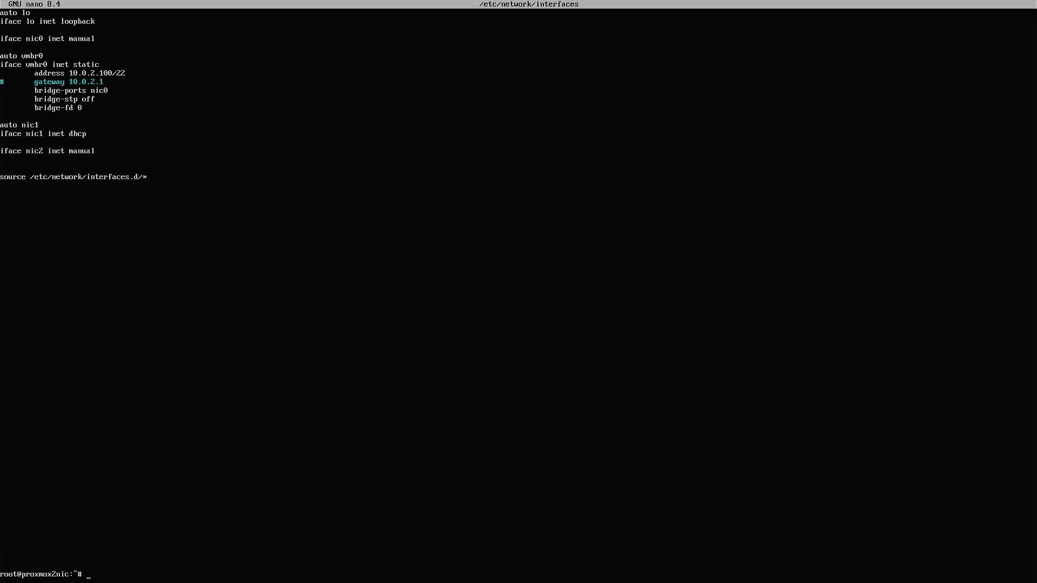
# Run systemctl restart networking on the Proxmox host
pyautogui.write('sytemc')
pyautogui.press('BackSpace')
pyautogui.write('ct')
pyautogui.press('BackSpace')
pyautogui.press('BackSpace')
pyautogui.press('BackSpace')
pyautogui.press('BackSpace')
pyautogui.press('BackSpace')
pyautogui.press('BackSpace')
pyautogui.press('BackSpace')
pyautogui.write('systemctl')
pyautogui.write('restart networking')
pyautogui.press('Return')
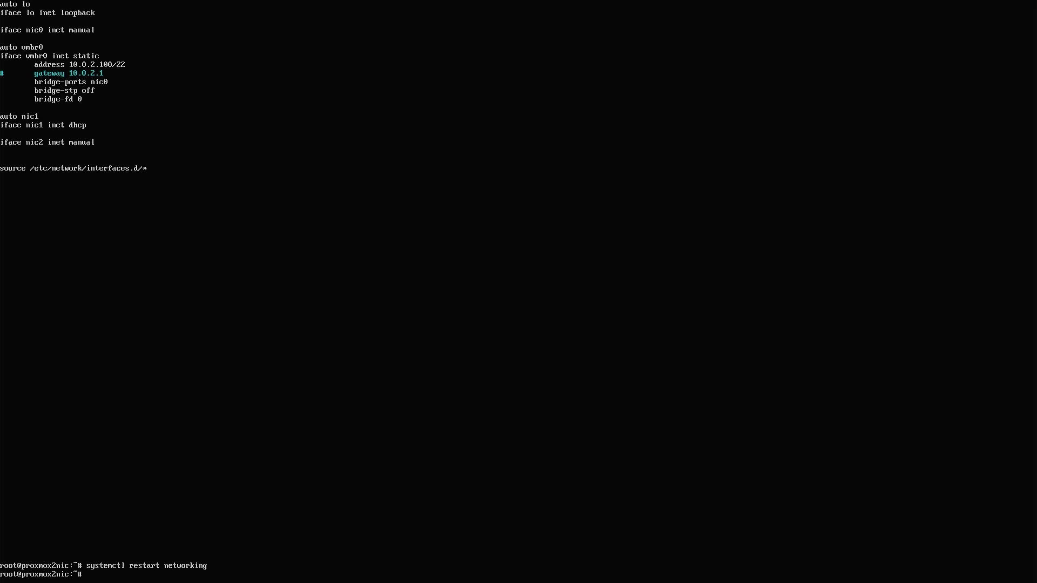
# Ping 8.8.8.8 and stop after a few replies to confirm 0% packet loss
pyautogui.write('ping 8.8.8.8')
pyautogui.press('Return')
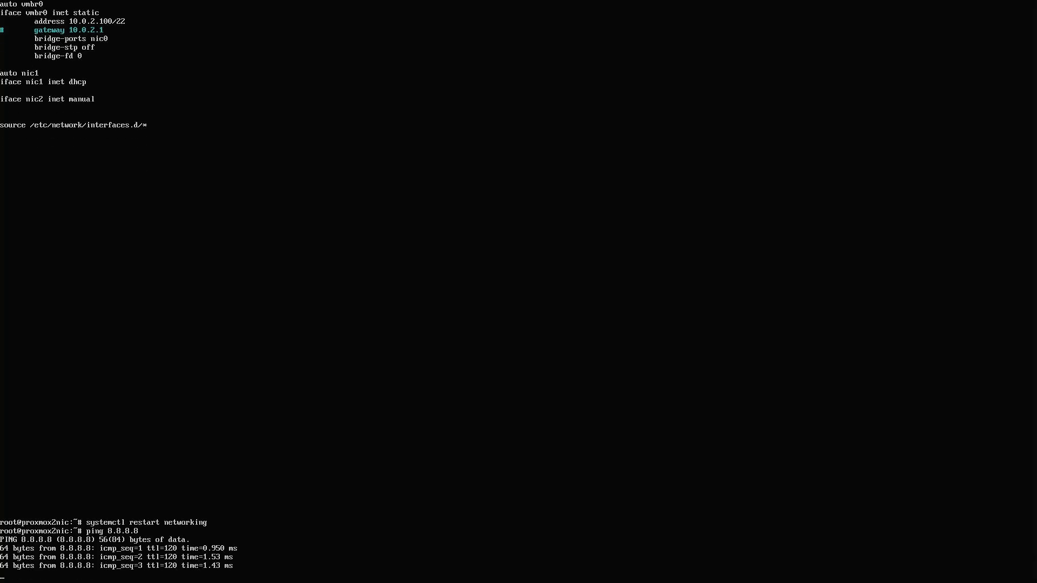
pyautogui.hotkey('ctrl', 'c')
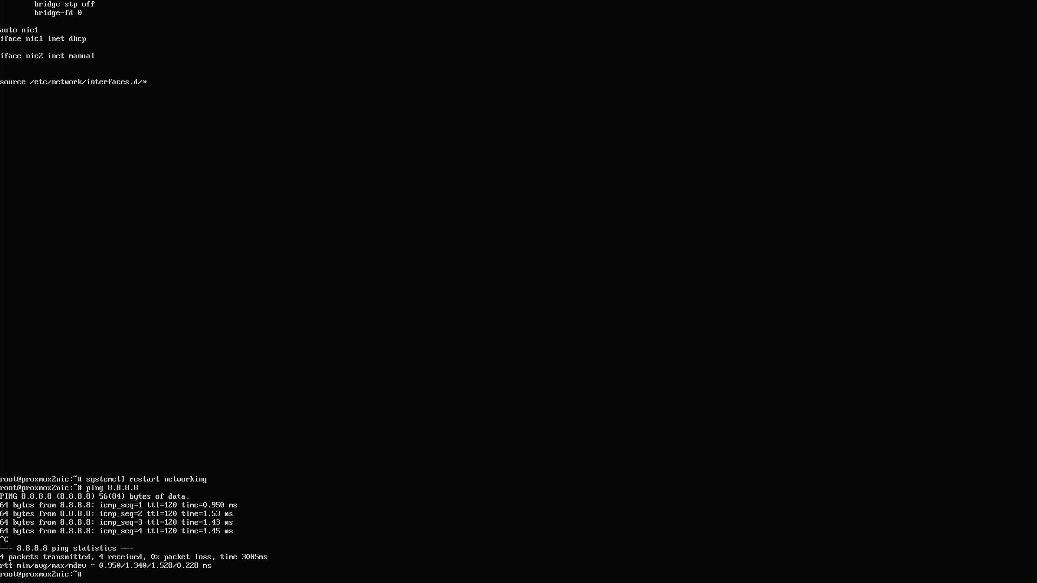
# Rerun the post-pve-install.sh helper script from shell history and answer y to start it
pyautogui.press('Up')
pyautogui.press('Up')
pyautogui.press('Up')
pyautogui.press('Up')
pyautogui.press('Up')
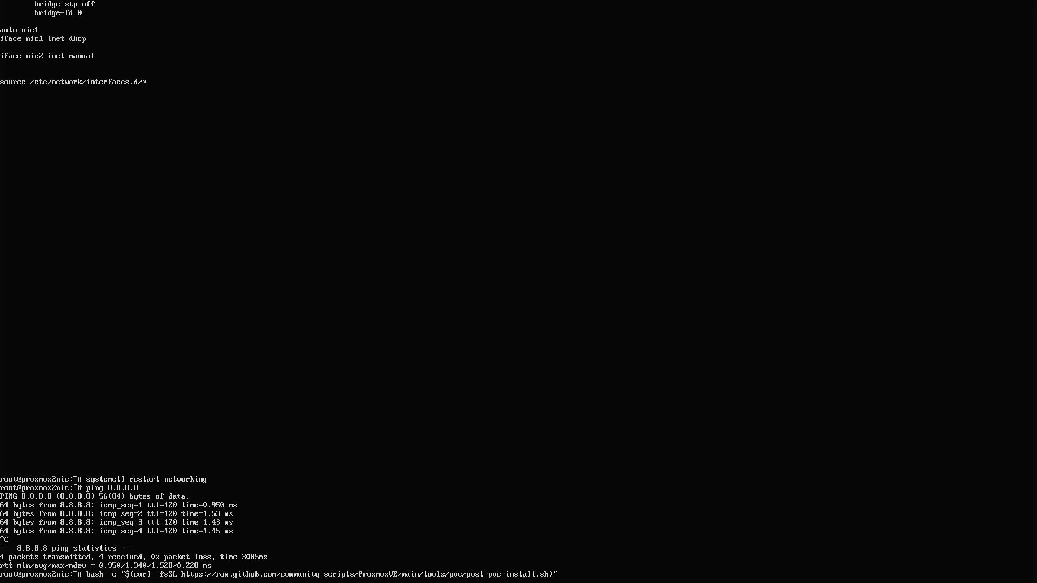
pyautogui.press('Return')
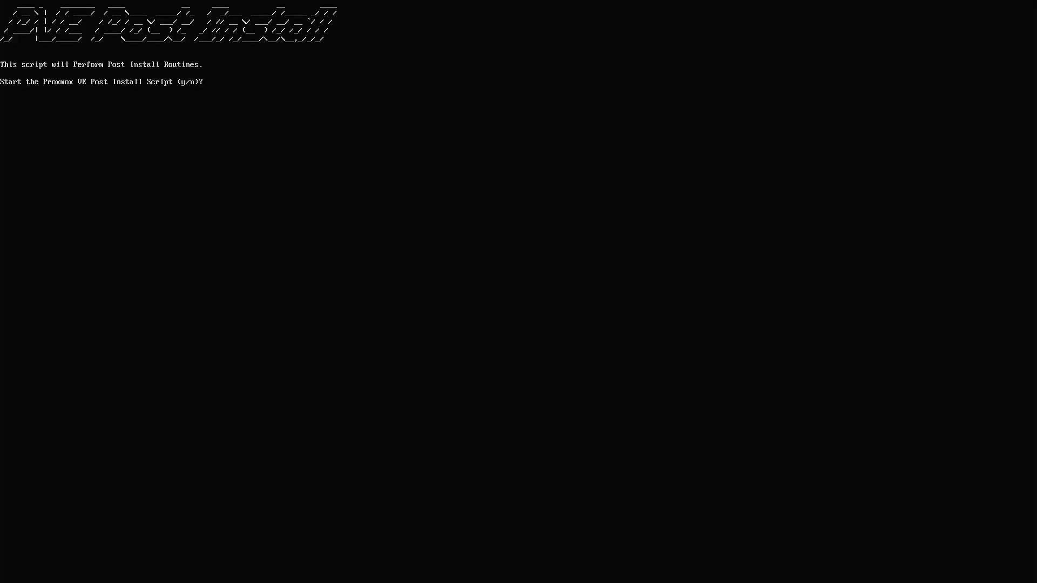
pyautogui.write('y')
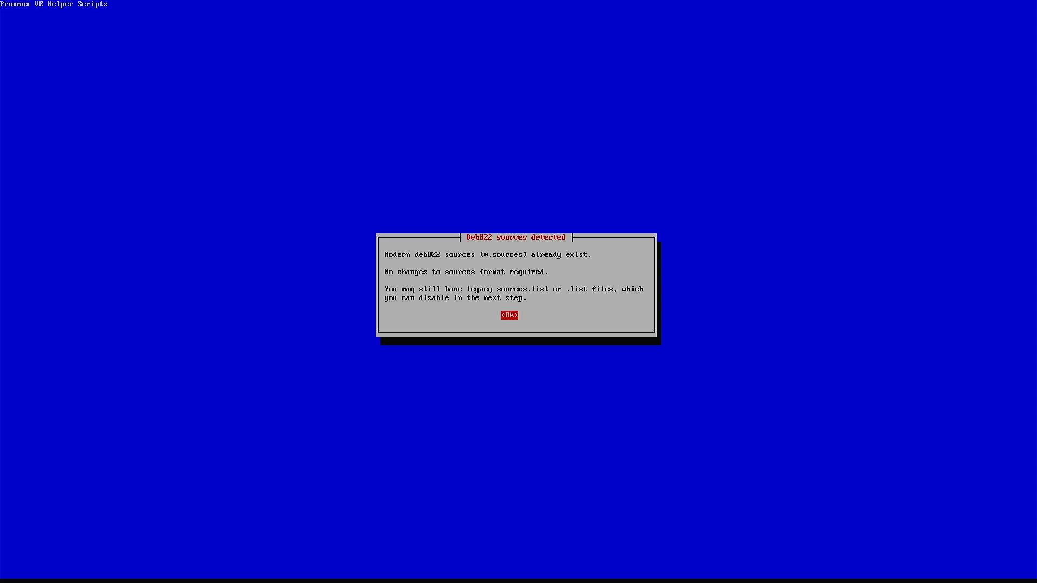
# Disable pve-enterprise and ceph-enterprise repos, and add pve-no-subscription and disabled pvetest repos
pyautogui.press('Return')
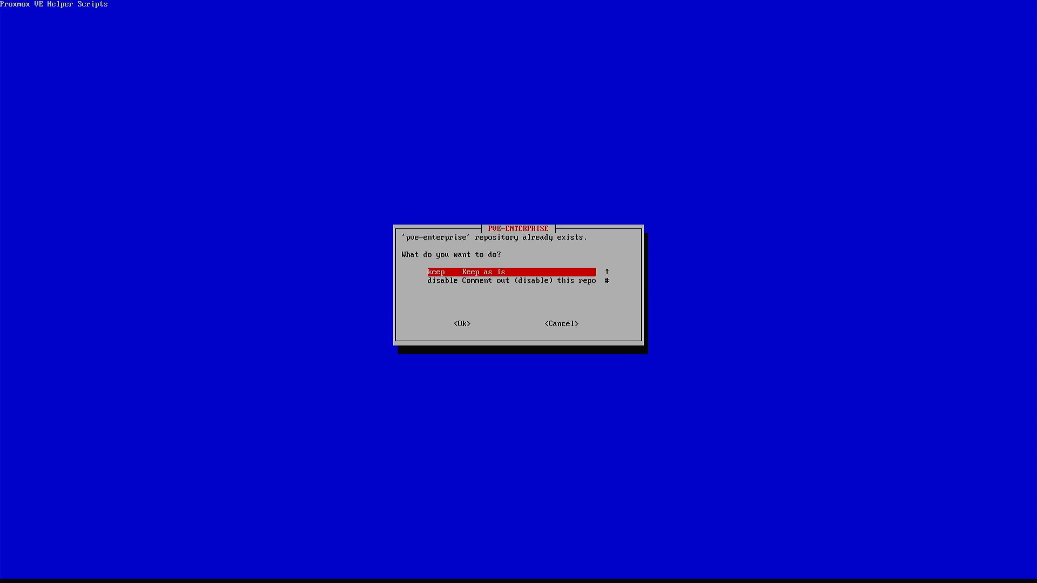
pyautogui.press('Down')
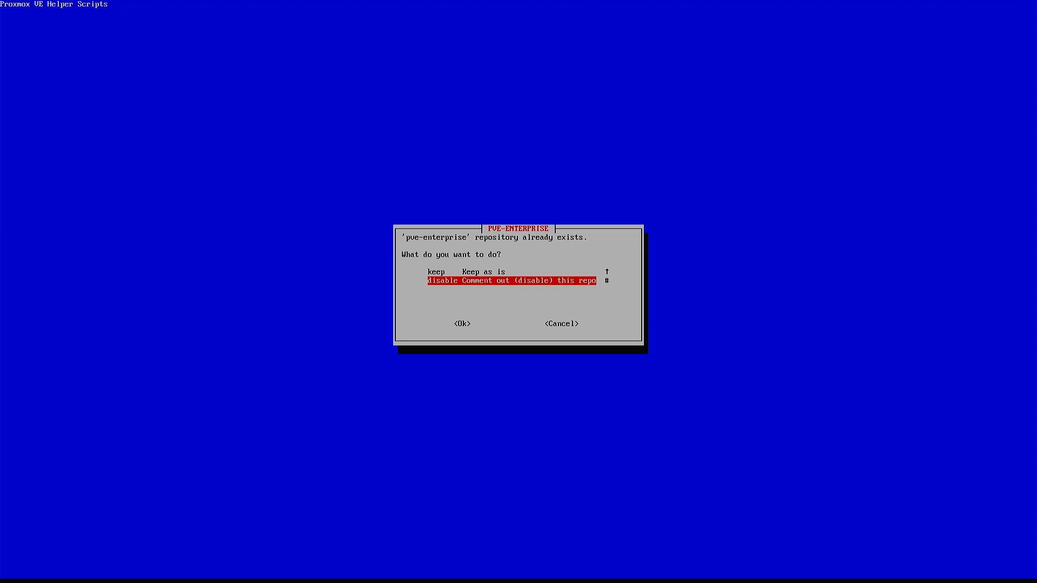
pyautogui.press('Return')
pyautogui.press('Down')
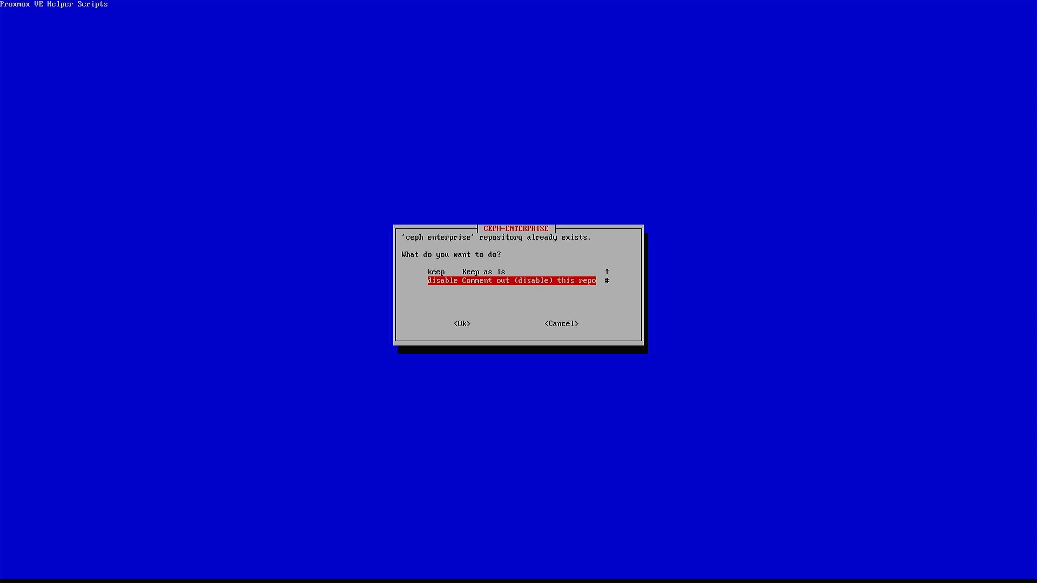
pyautogui.press('Return')
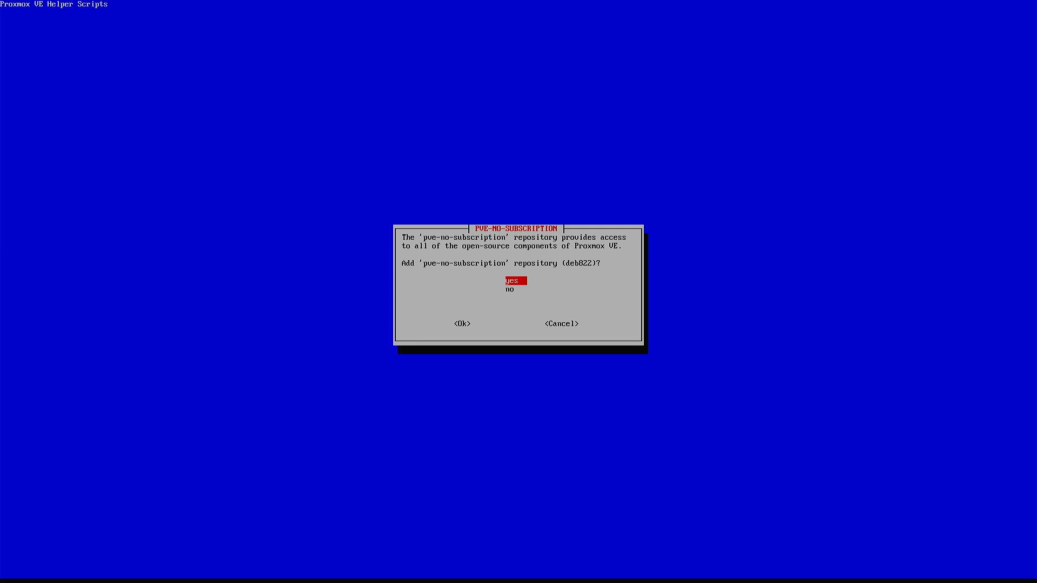
pyautogui.press('Return')
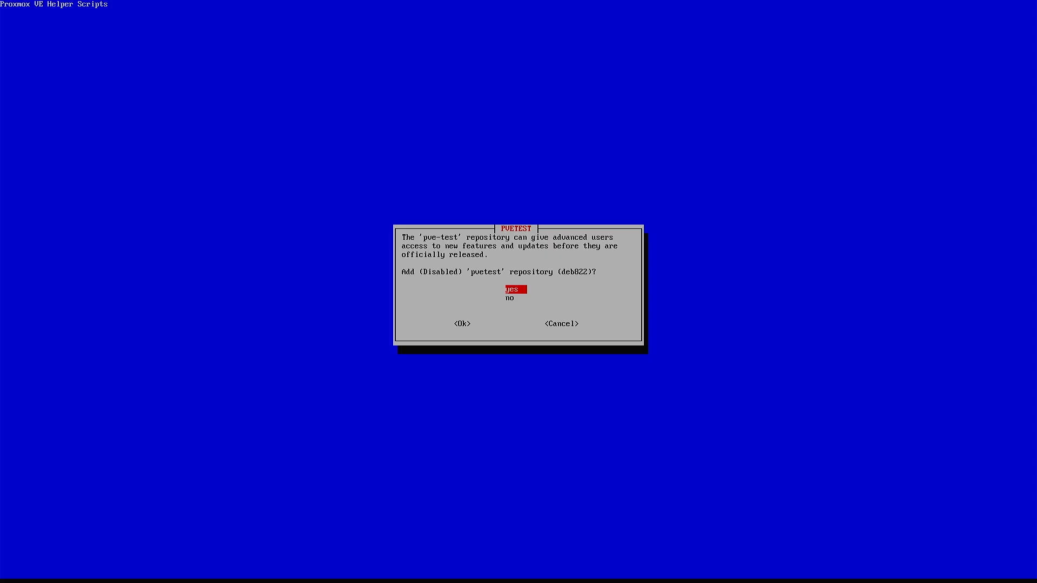
pyautogui.press('Return')
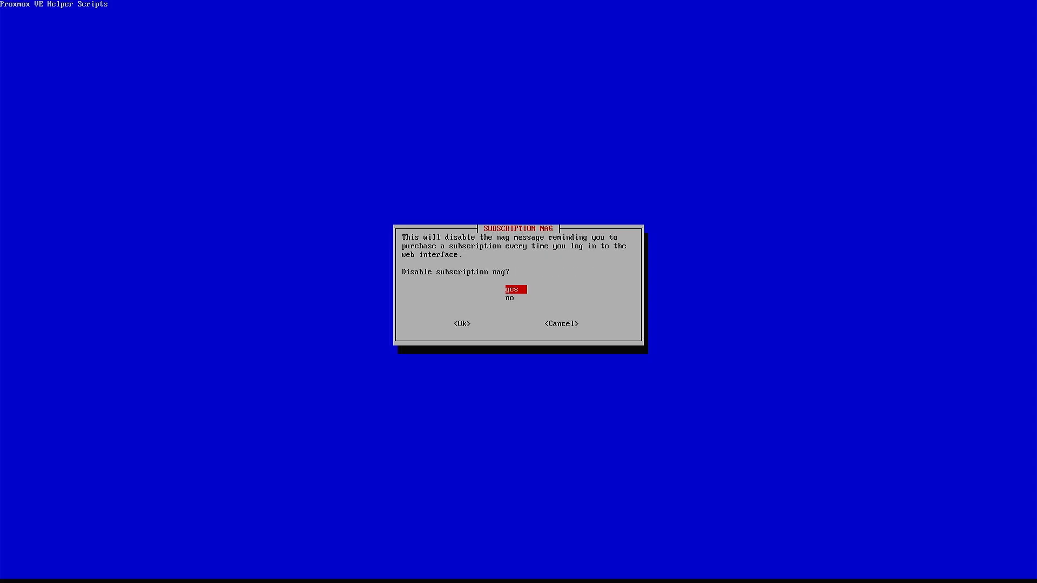
# Remove the subscription nag, keep high availability enabled, and skip updating and rebooting
pyautogui.press('Return')
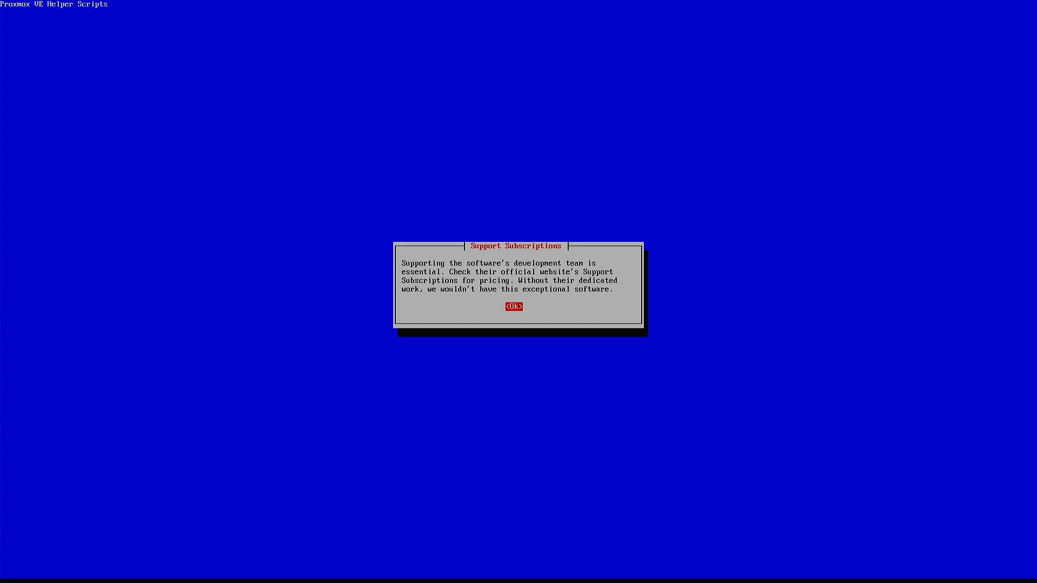
pyautogui.press('Return')
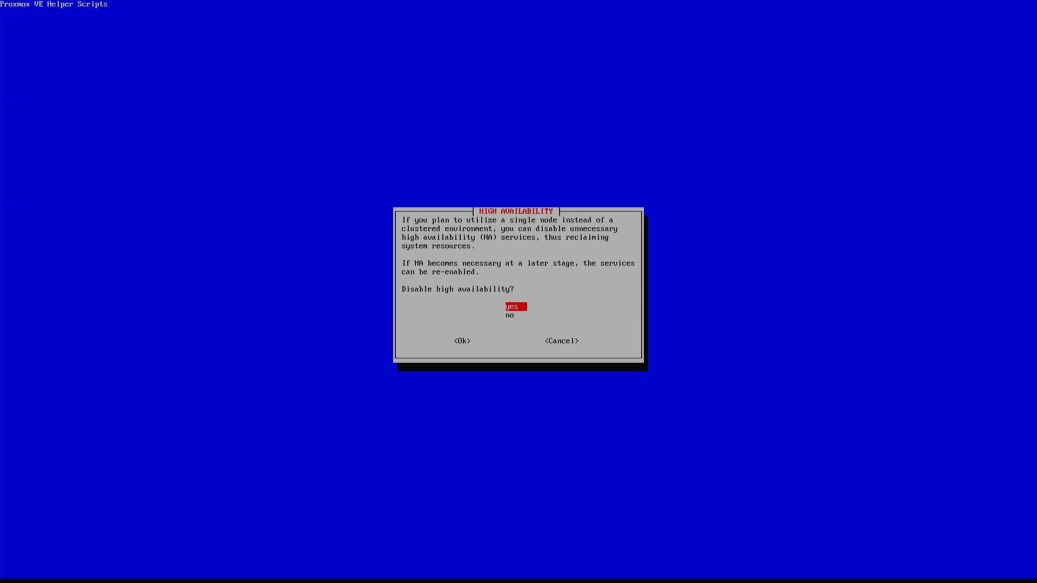
pyautogui.press('Down')
pyautogui.press('Return')
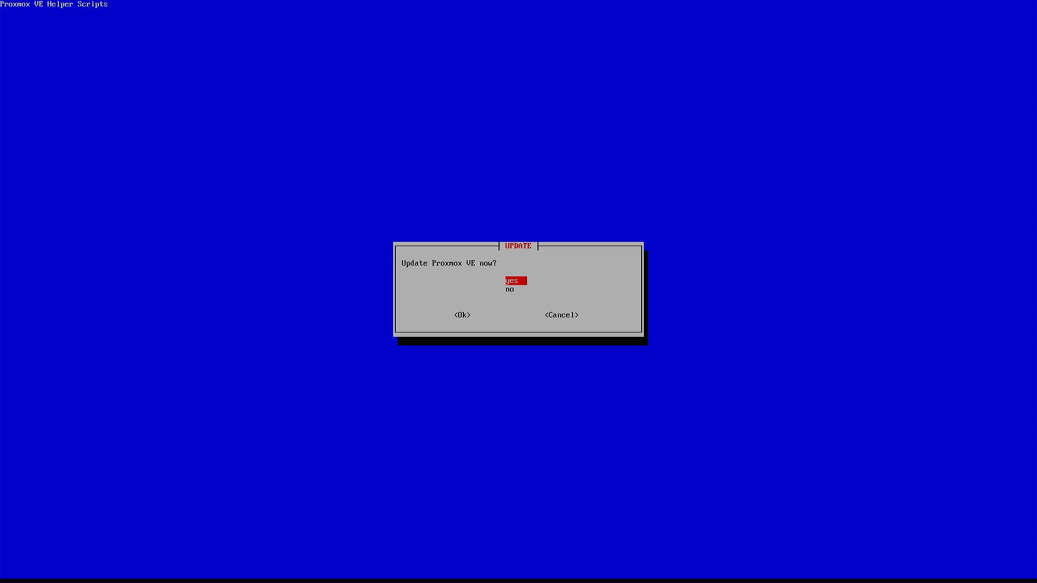
pyautogui.press('Down')
pyautogui.press('Return')
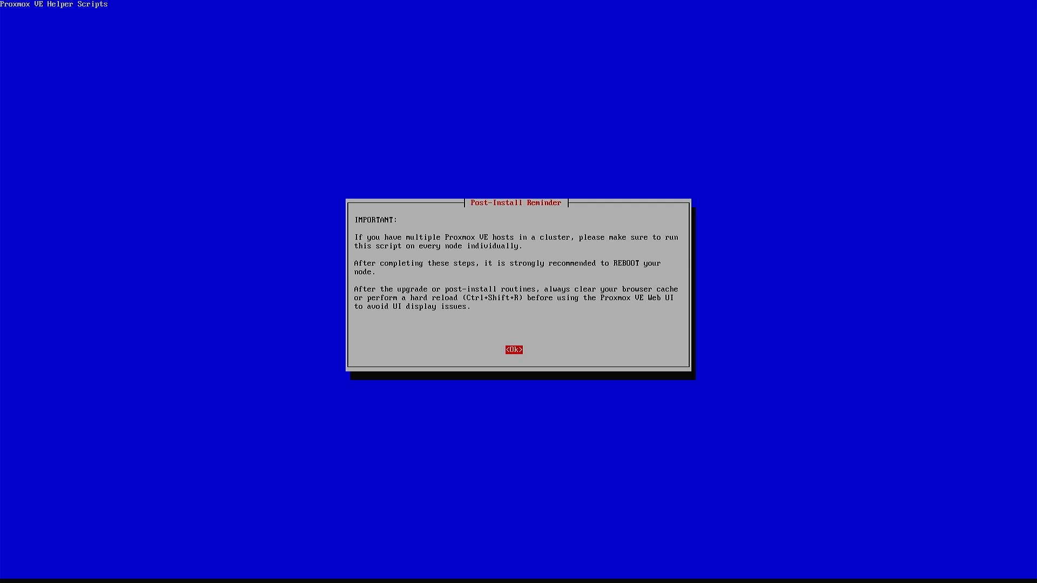
pyautogui.press('Return')
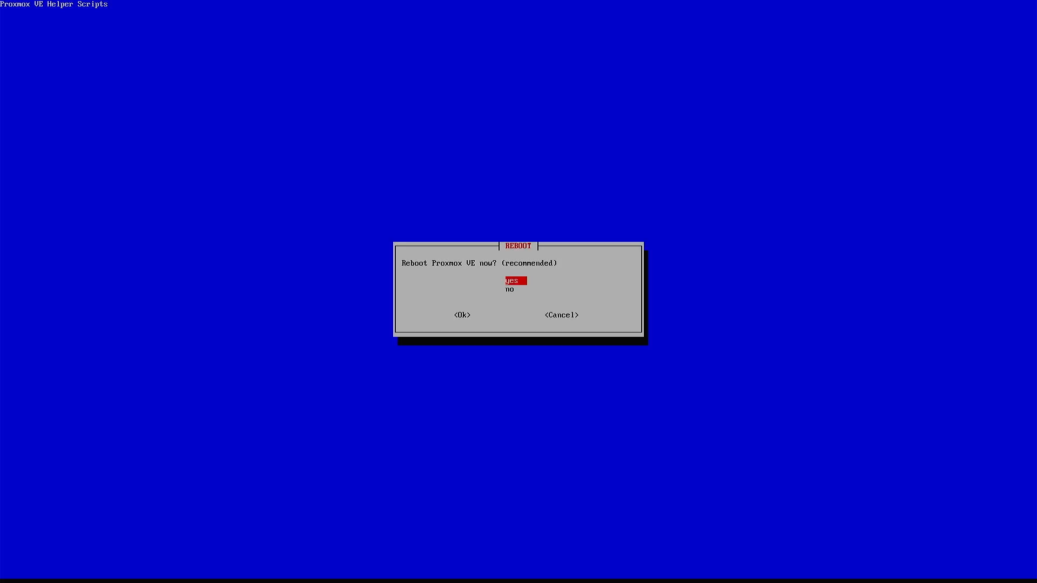
pyautogui.press('Down')
pyautogui.press('Return')
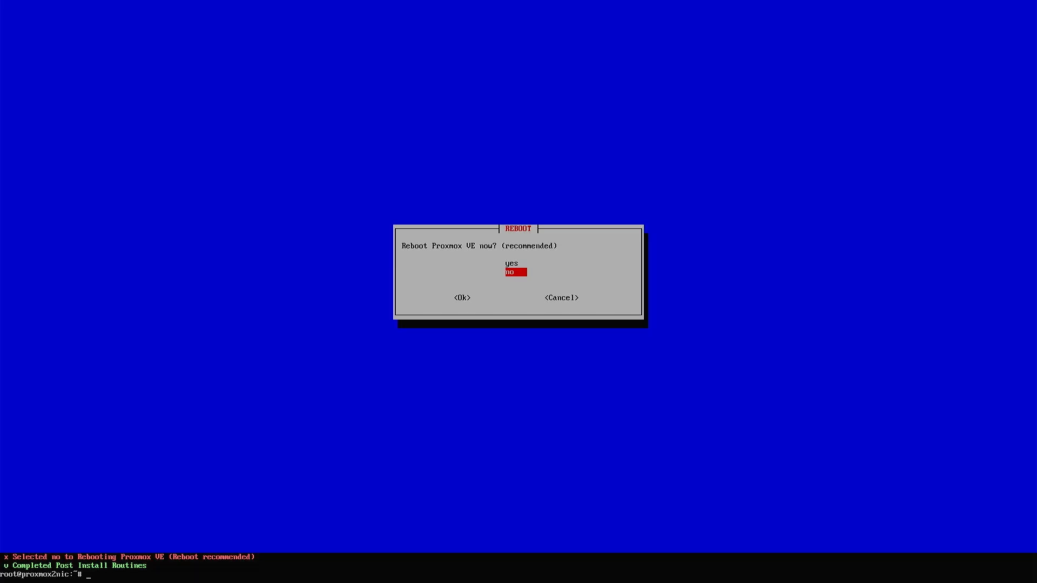
# Run apt update and apt dist-upgrade -y, then reboot the host after the upgrade
pyautogui.write('apt update')
pyautogui.press('Return')
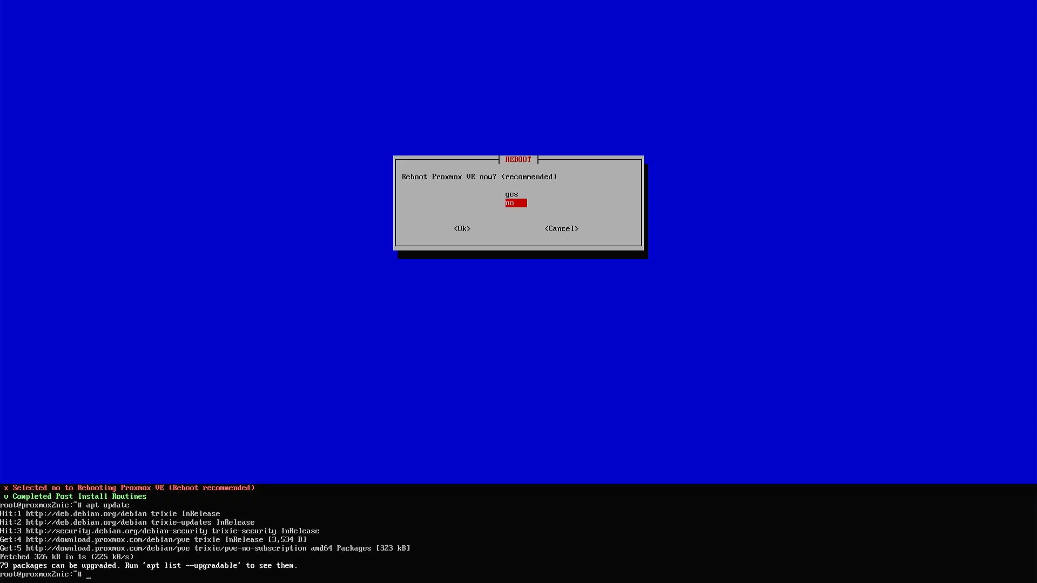
pyautogui.write('apt dist-upgrade -y')
pyautogui.press('Return')
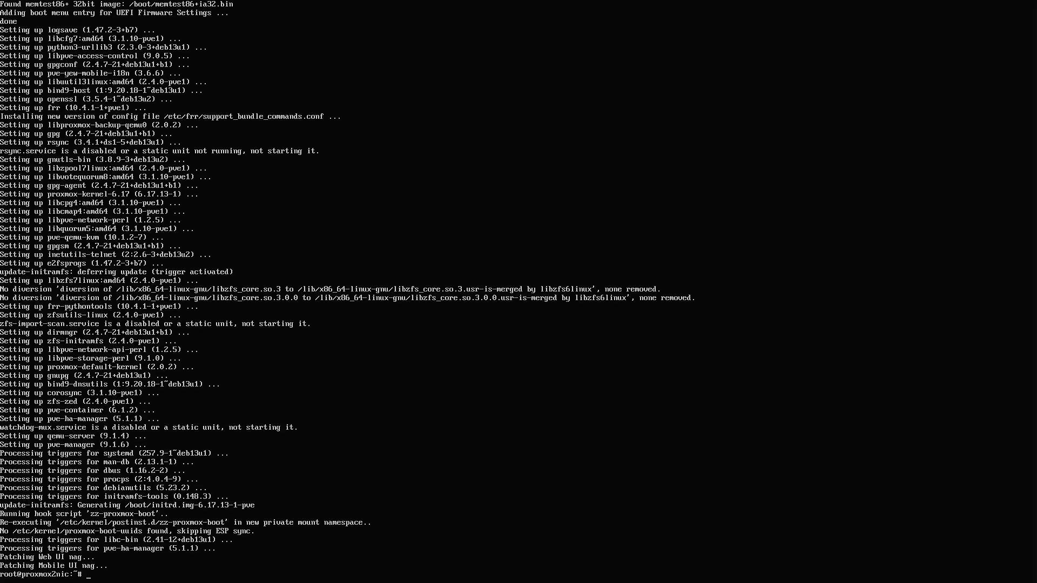
pyautogui.write('reboot')
pyautogui.press('Return')
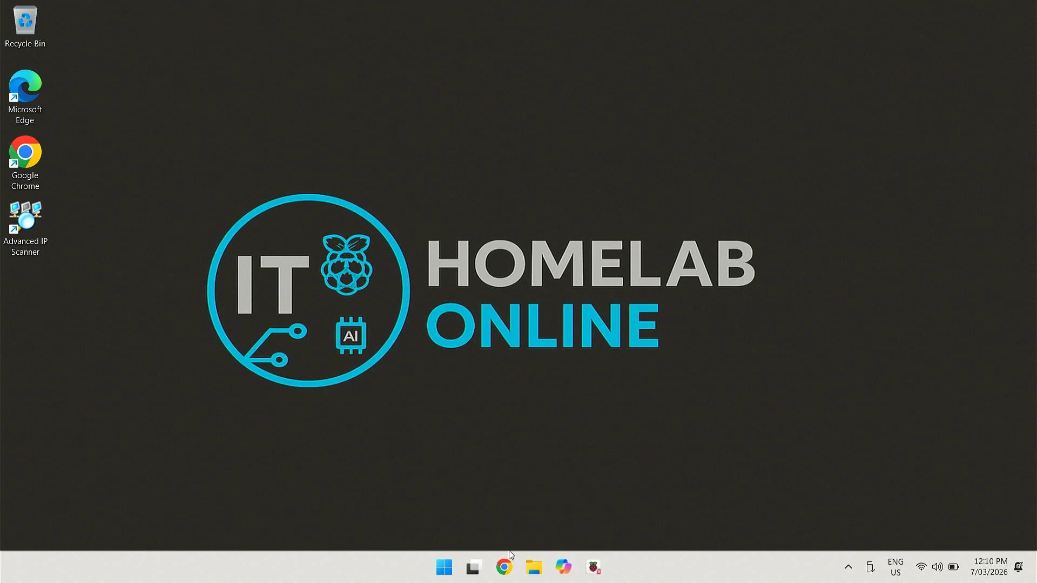
# Open Chrome to pfsense.org/download/ and go to the pfSense installer download
pyautogui.click(504, 568)
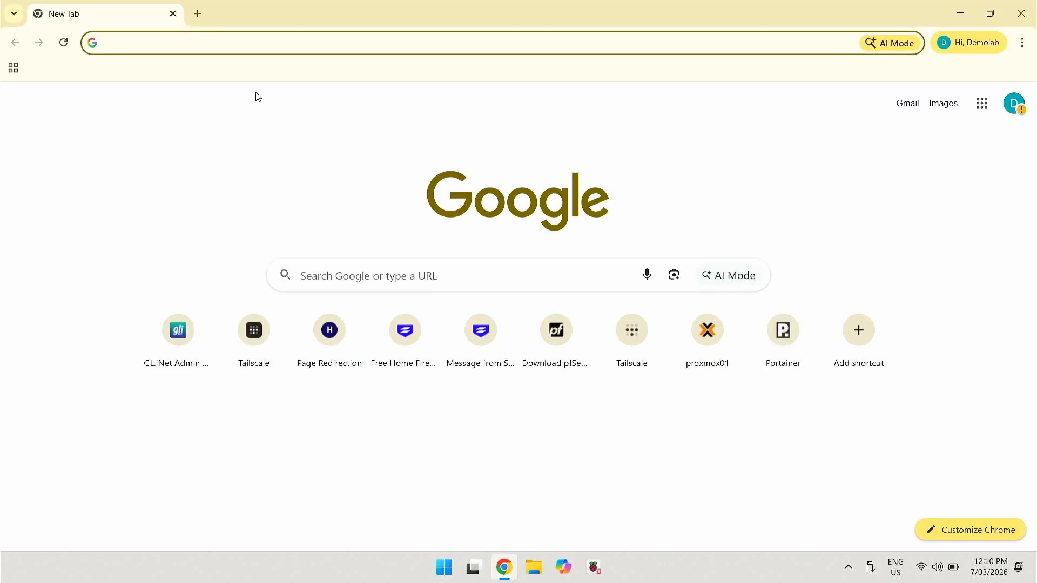
pyautogui.write('pfs')
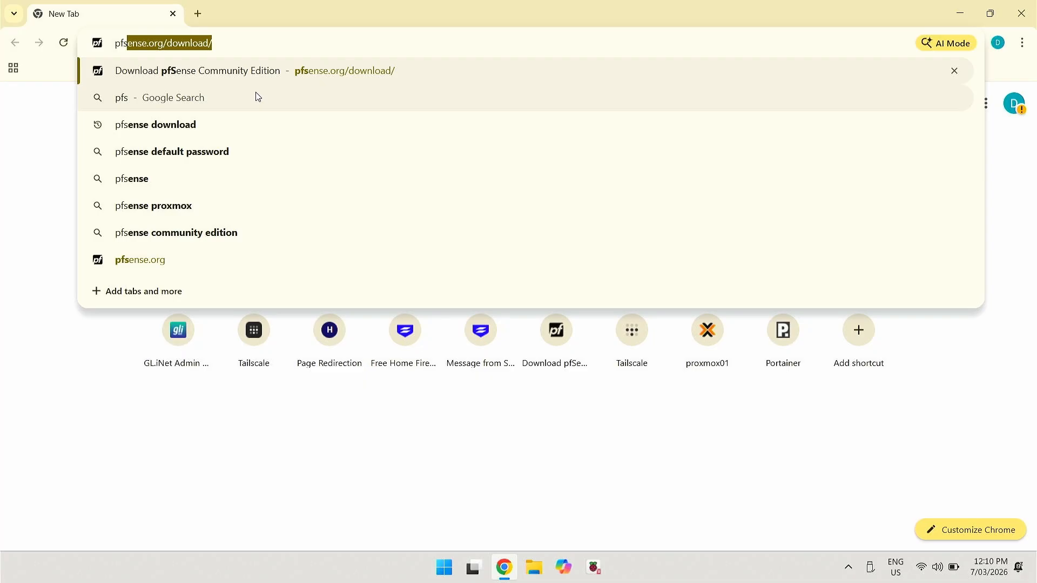
pyautogui.press('Right')
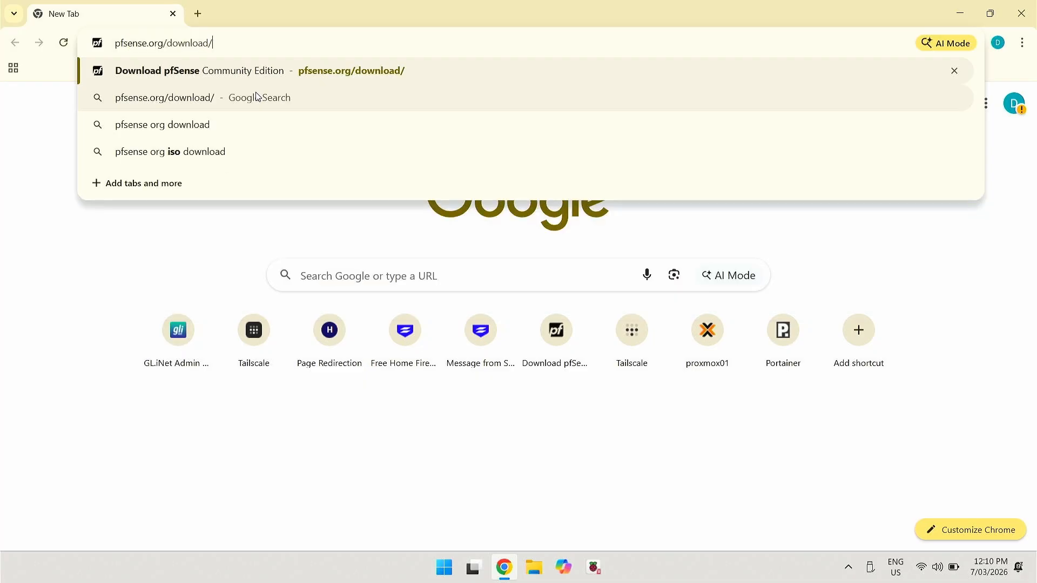
pyautogui.press('Return')
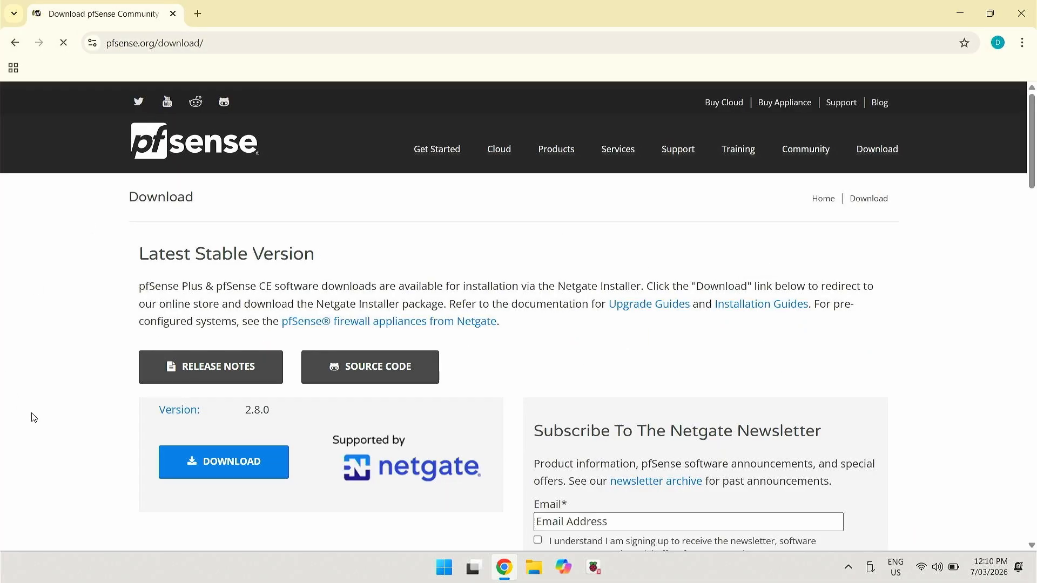
pyautogui.click(228, 463)
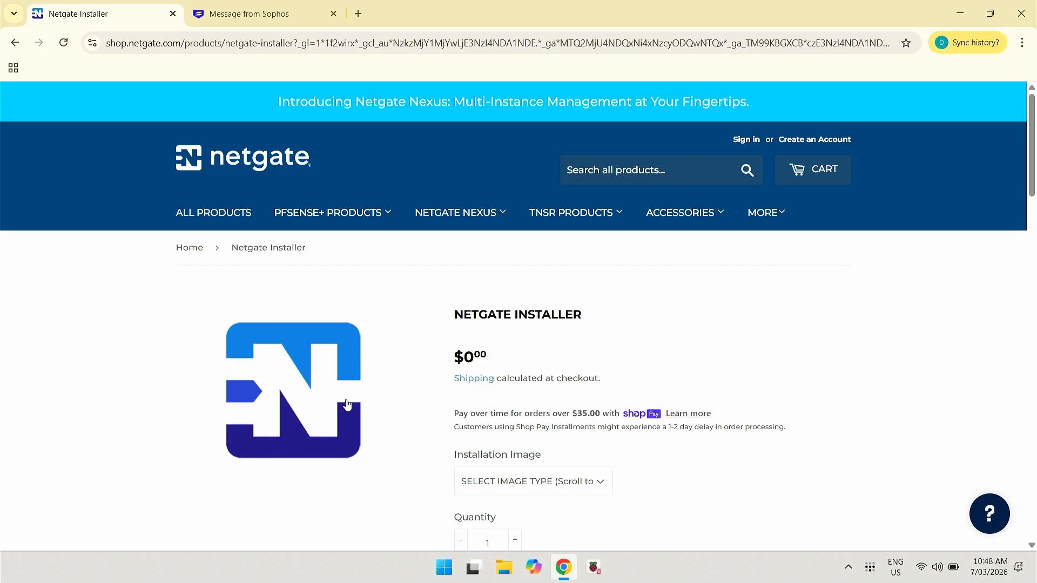
# Choose the AMD64 ISO IPMI/Virtual Machines image and add the Netgate Installer to the cart
pyautogui.scroll(-1, 375, 417)
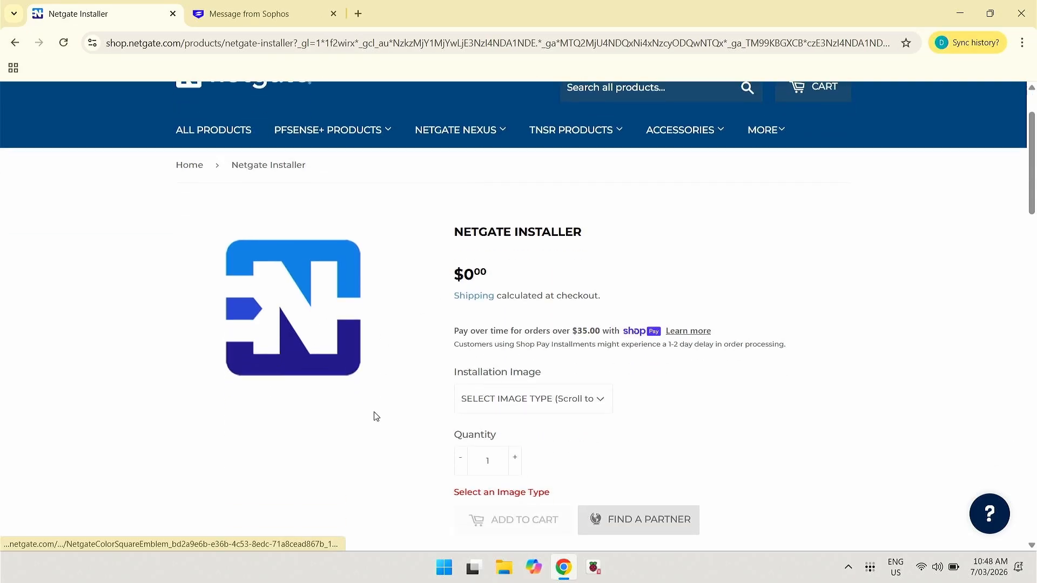
pyautogui.click(502, 401)
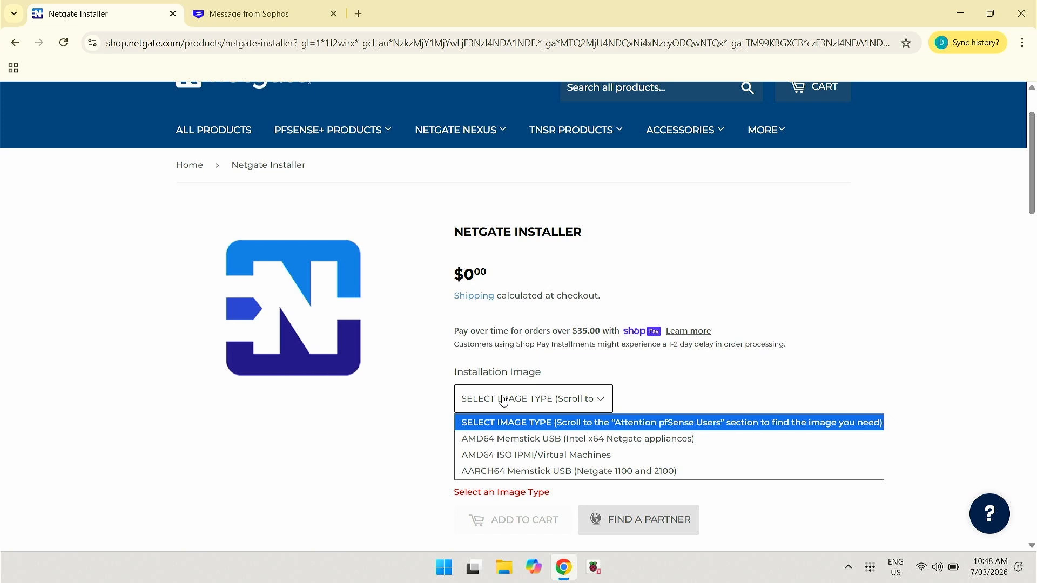
pyautogui.click(518, 455)
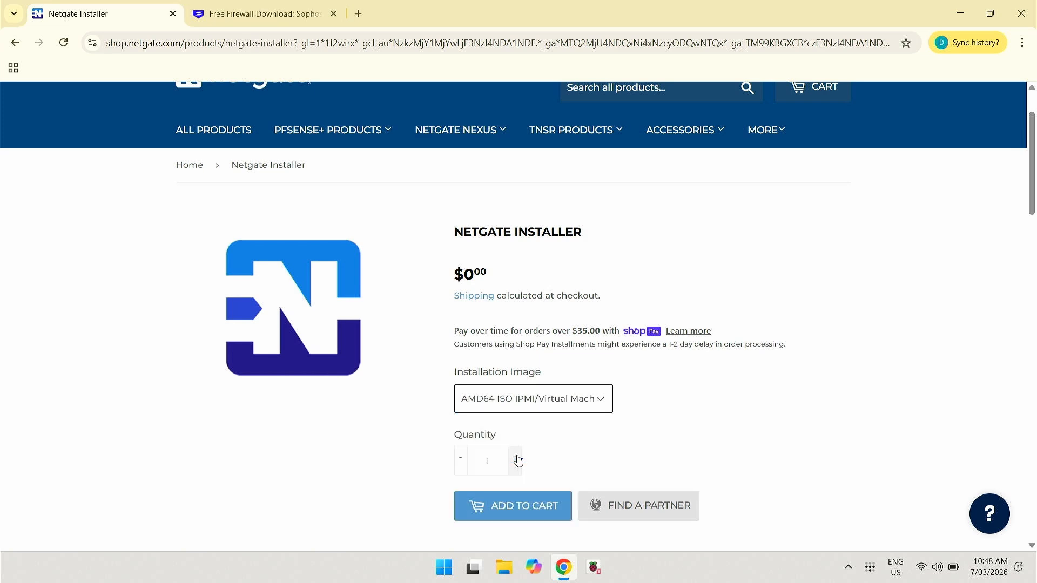
pyautogui.click(531, 513)
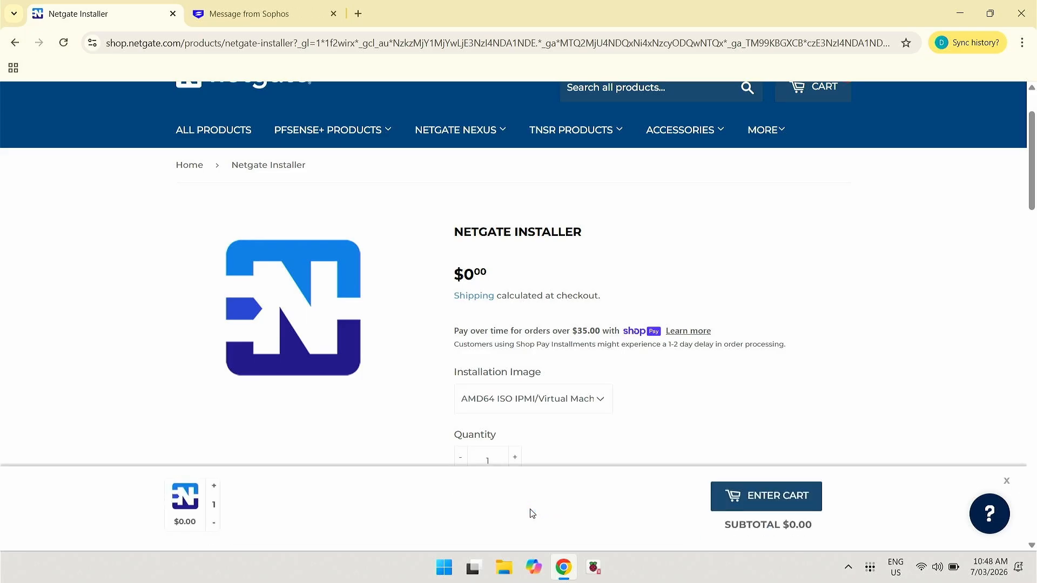
# Open the cart holding the free Netgate Installer and proceed to checkout
pyautogui.click(755, 504)
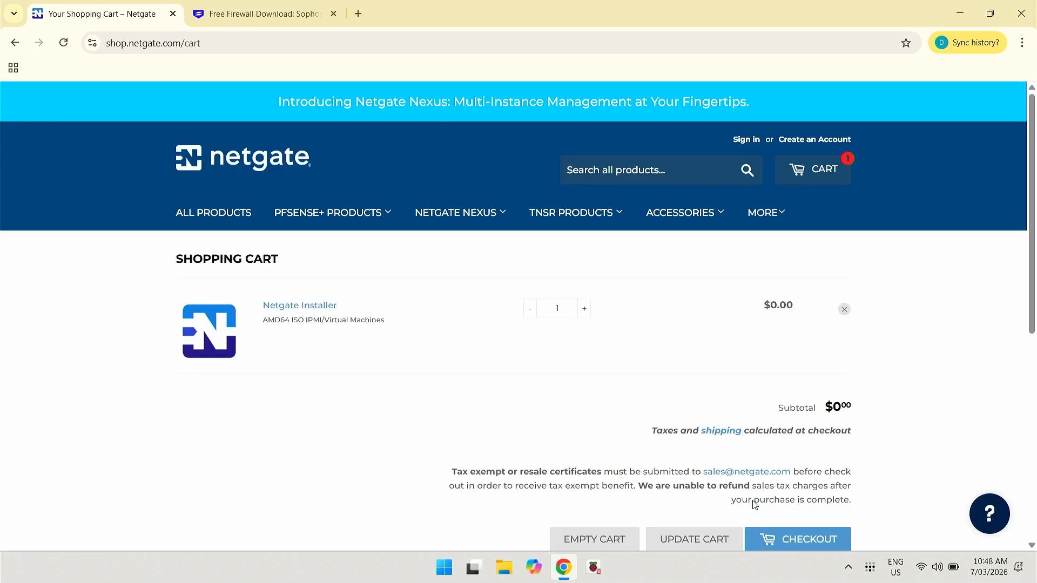
pyautogui.scroll(-1, 754, 504)
pyautogui.click(798, 467)
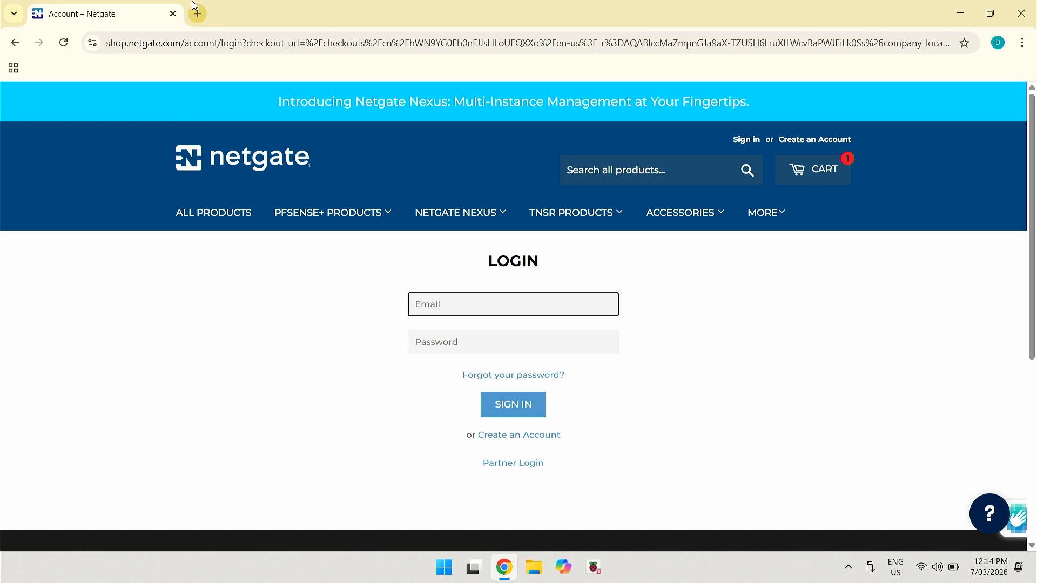
# Search 'sophos home firewall' in a new tab and open the Sophos Firewall Home Edition page
pyautogui.click(203, 13)
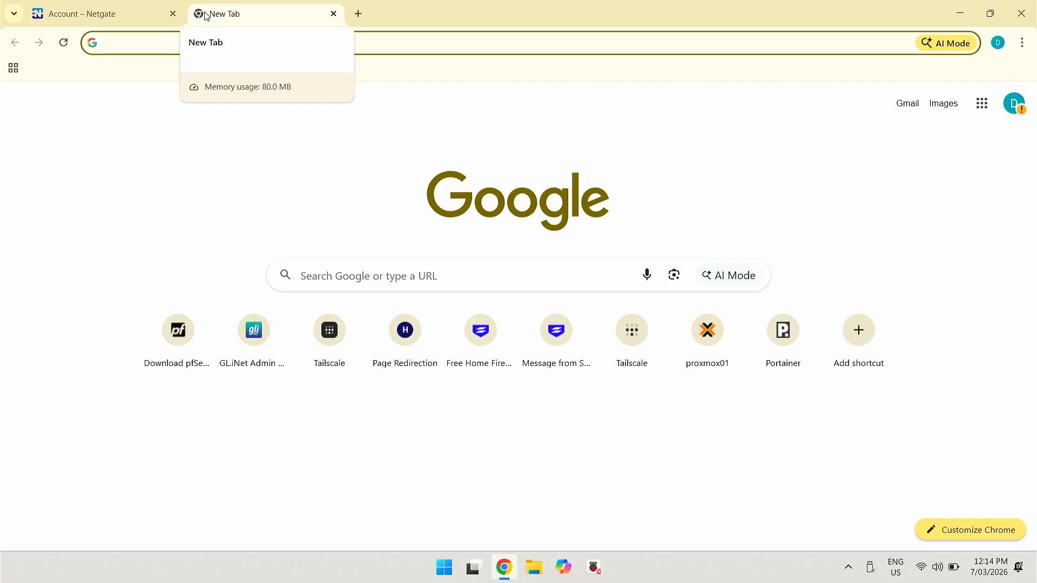
pyautogui.write('sopho')
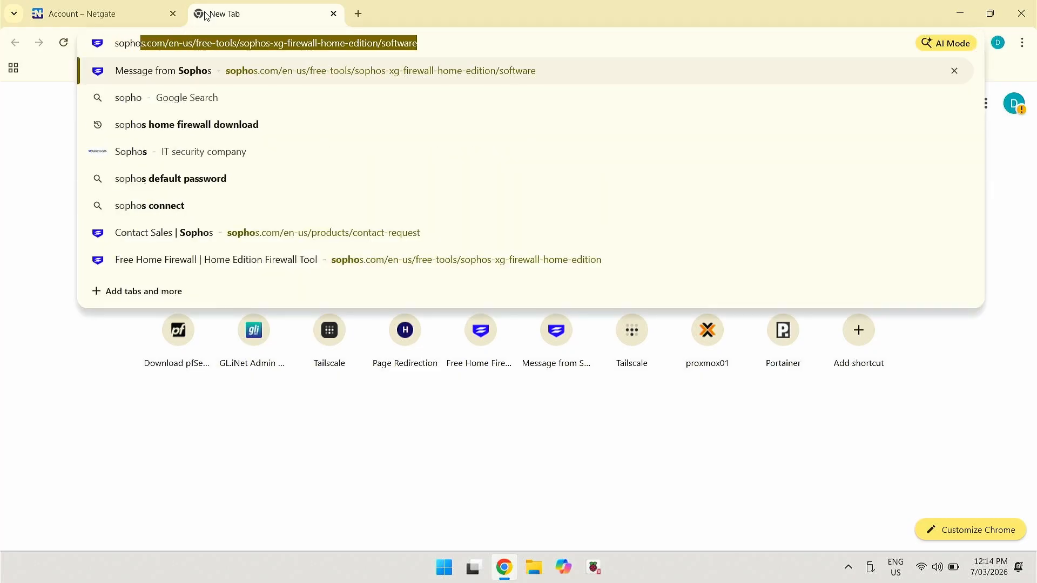
pyautogui.write('s hom')
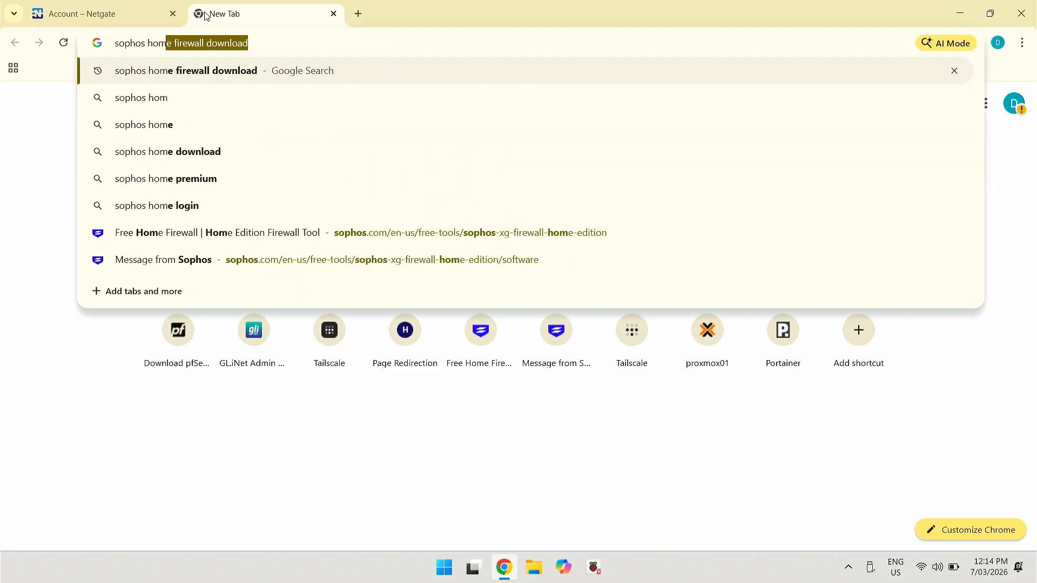
pyautogui.write('e firewall')
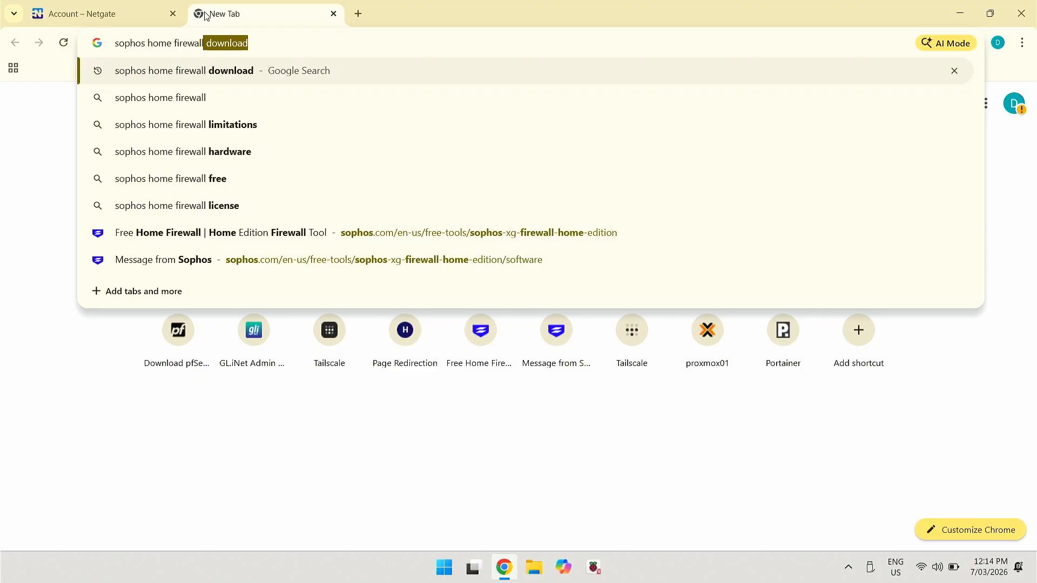
pyautogui.press('Return')
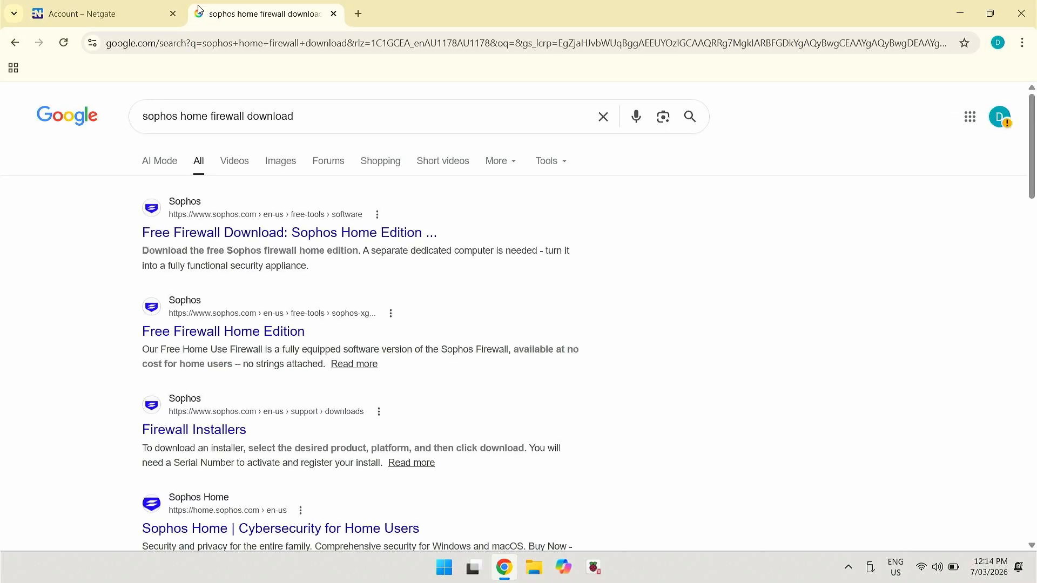
pyautogui.click(238, 233)
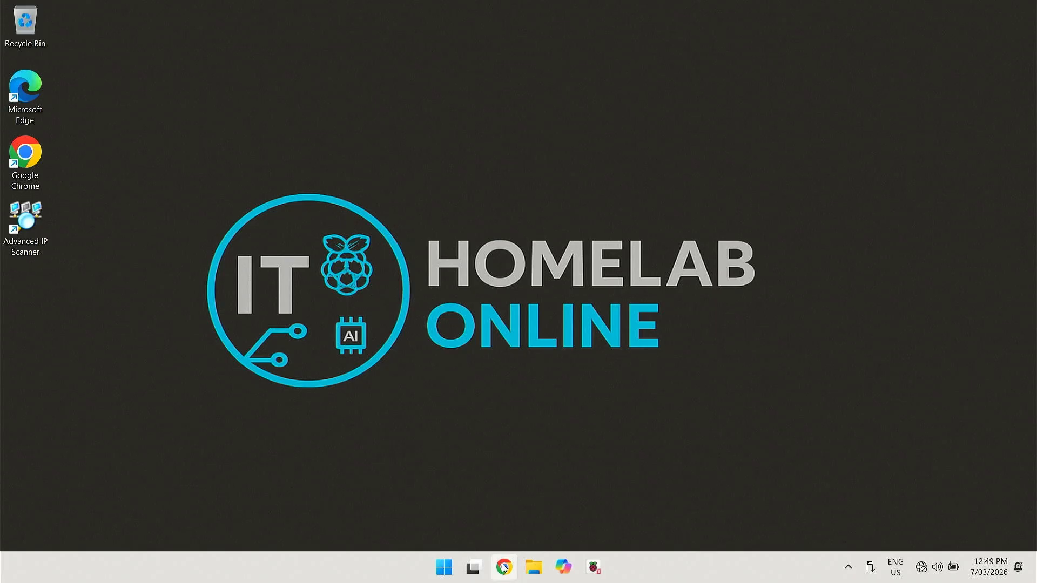
pyautogui.click(504, 567)
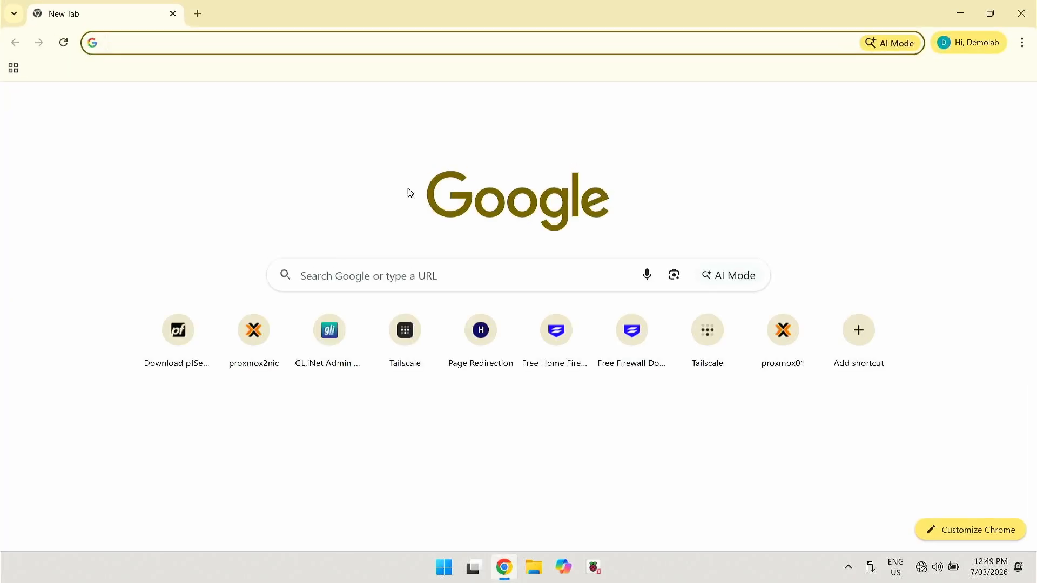
pyautogui.click(288, 52)
pyautogui.write('http')
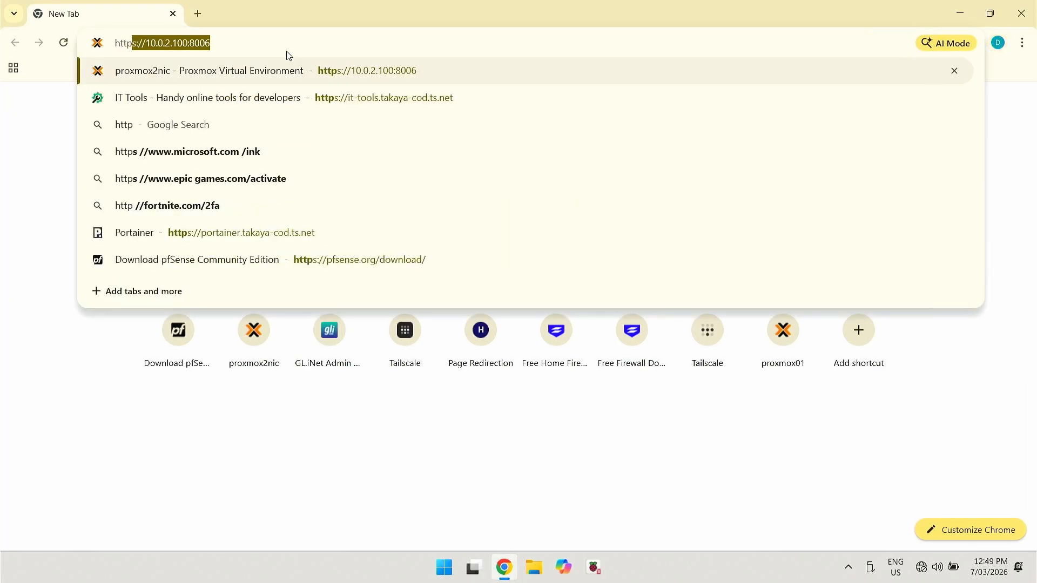
pyautogui.write('s://10')
pyautogui.press('Delete')
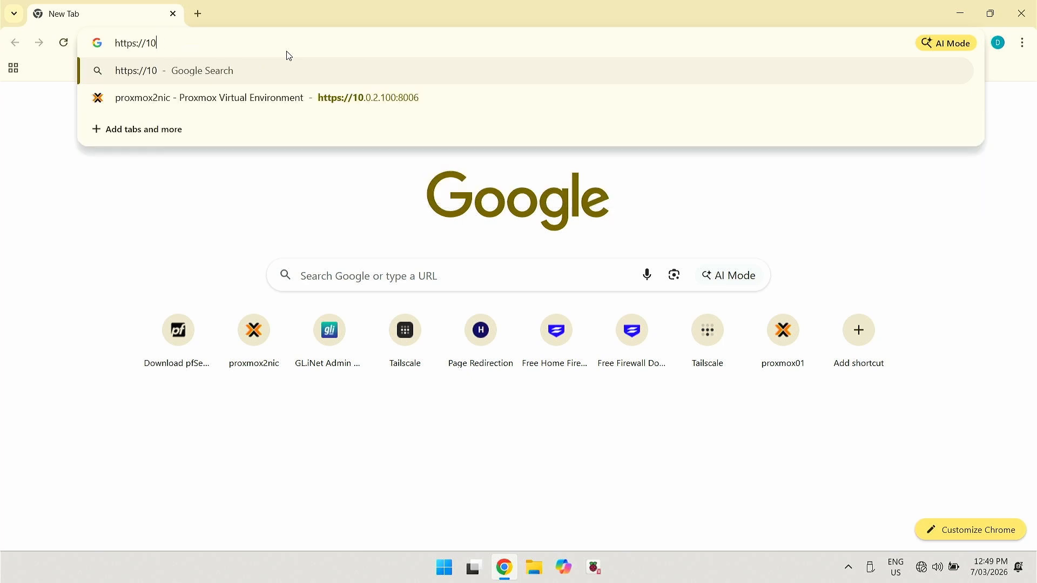
pyautogui.write('.0.2.1')
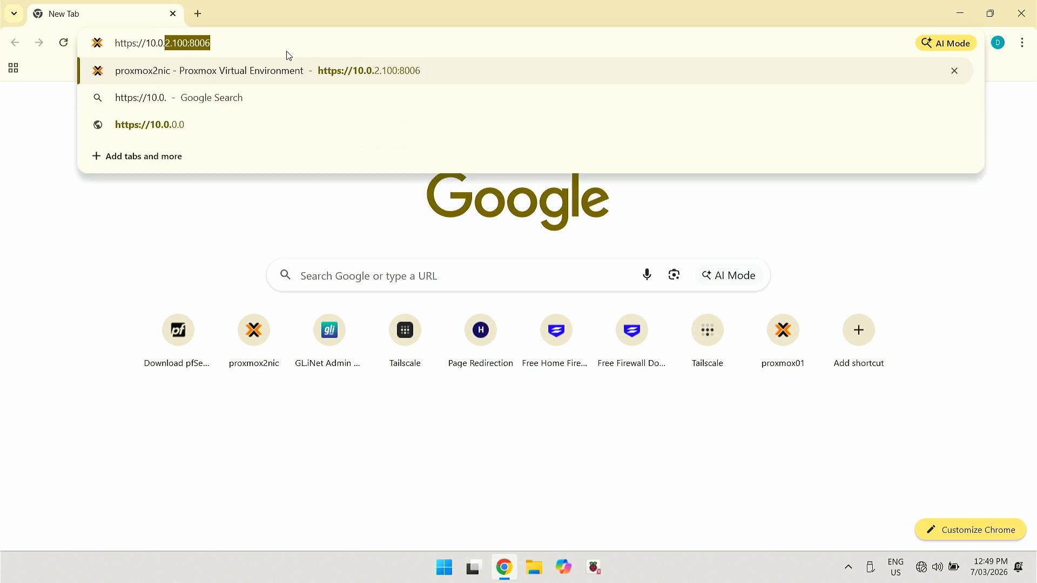
pyautogui.write('00:8')
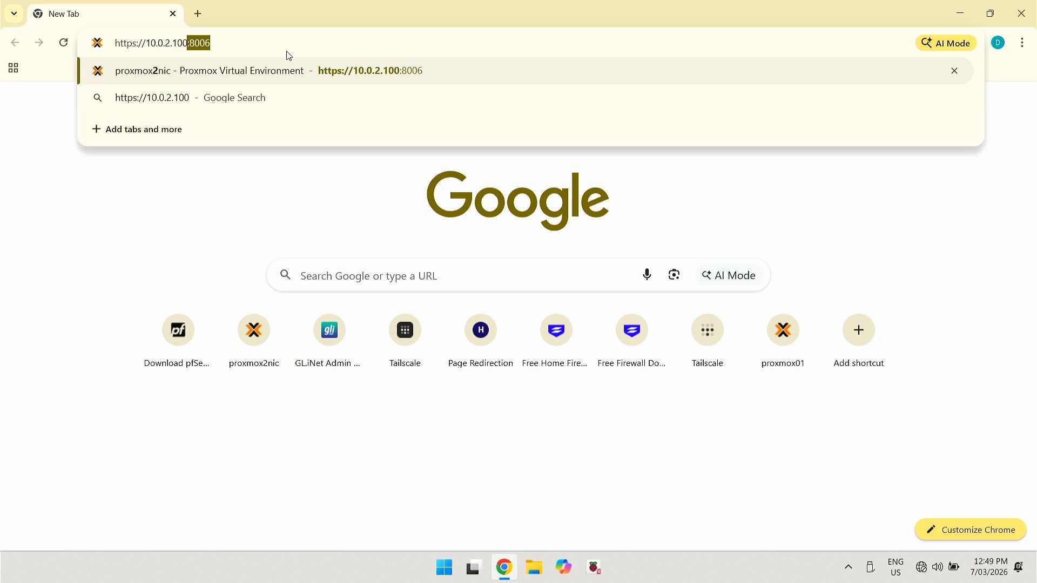
pyautogui.write('006')
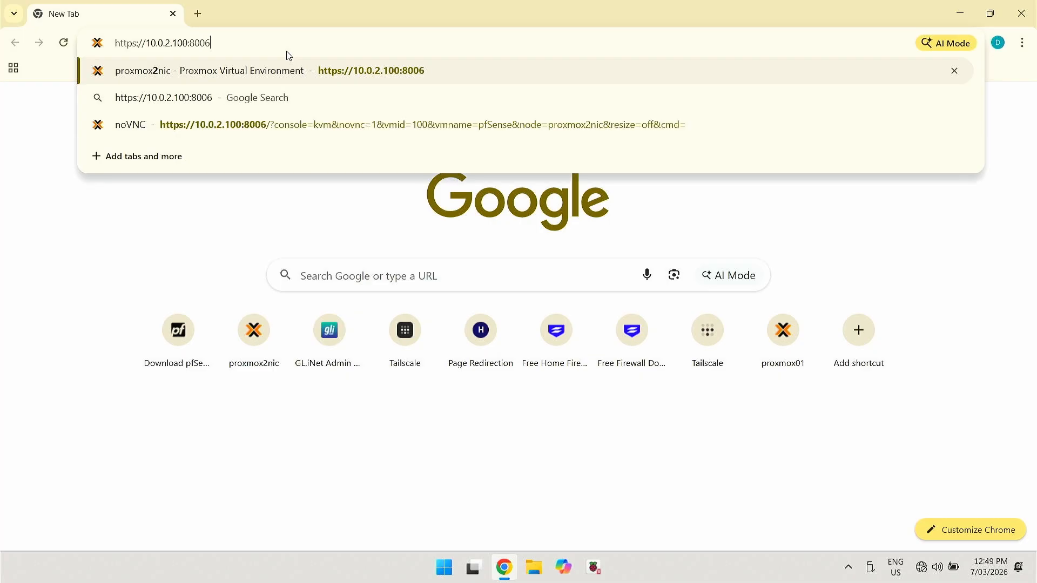
pyautogui.press('Return')
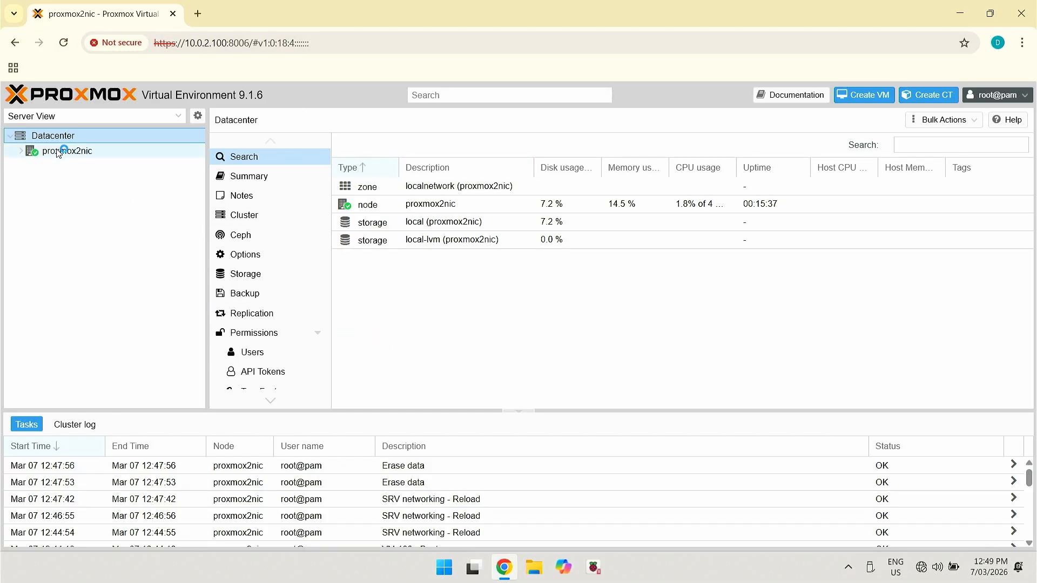
# Show the ISO Images of the local storage on node proxmox2nic
pyautogui.click(30, 154)
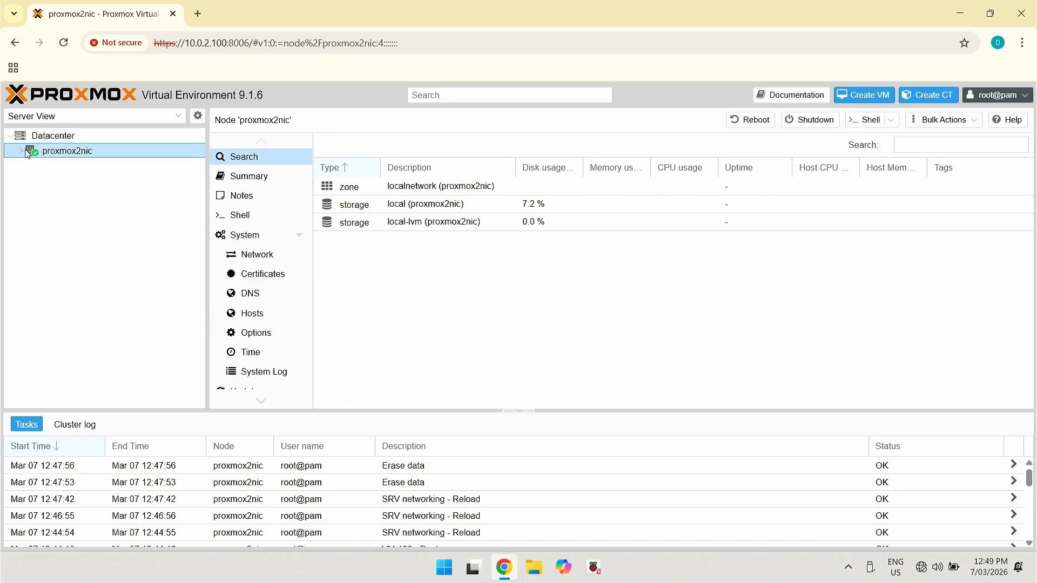
pyautogui.click(22, 153)
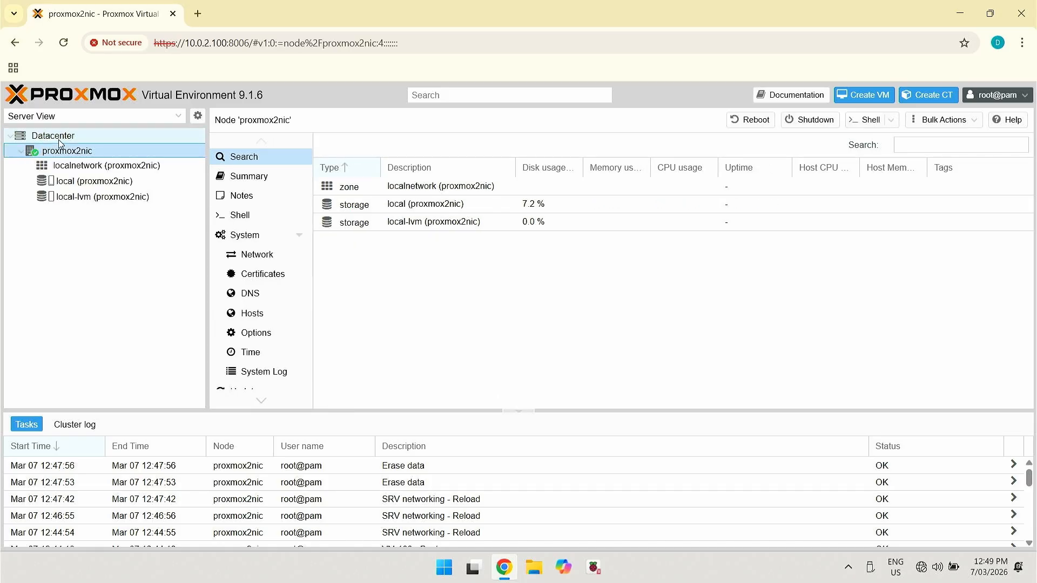
pyautogui.click(102, 187)
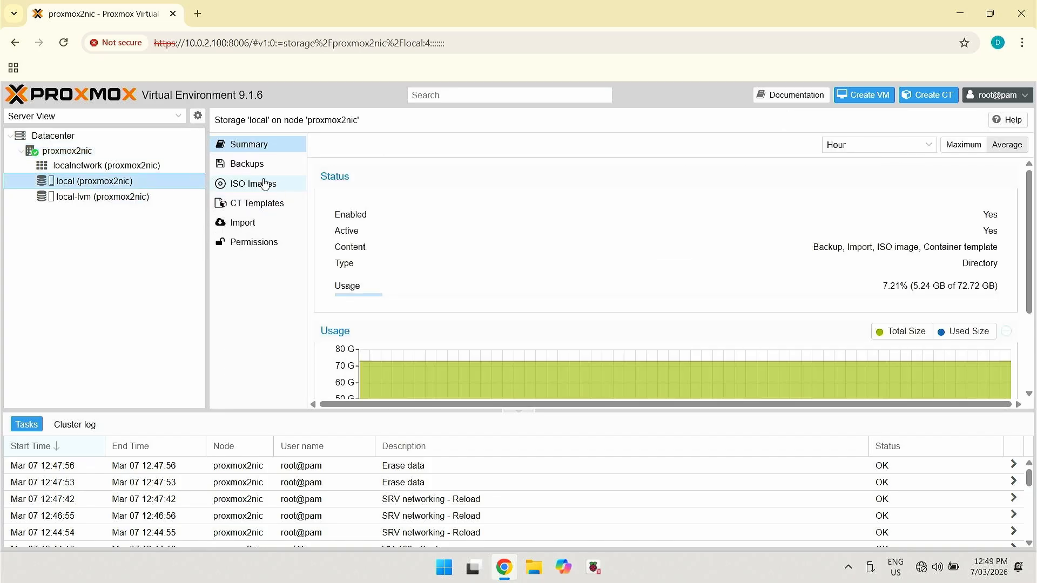
pyautogui.click(267, 183)
# Upload netgate-installer-v1.1.1-RELEASE-amd64.iso to local storage and close the finished task log
pyautogui.click(331, 145)
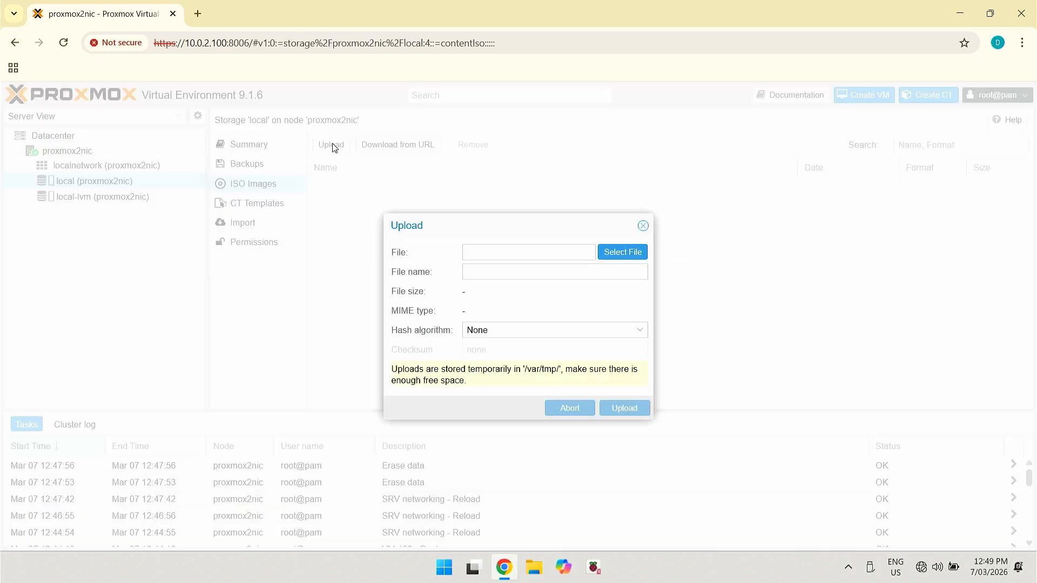
pyautogui.click(627, 252)
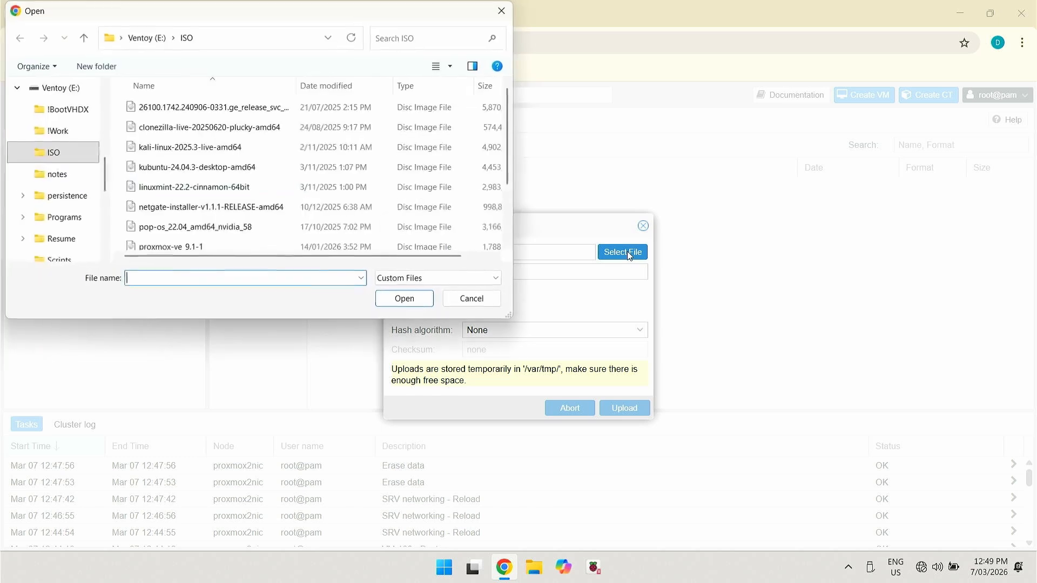
pyautogui.click(264, 207)
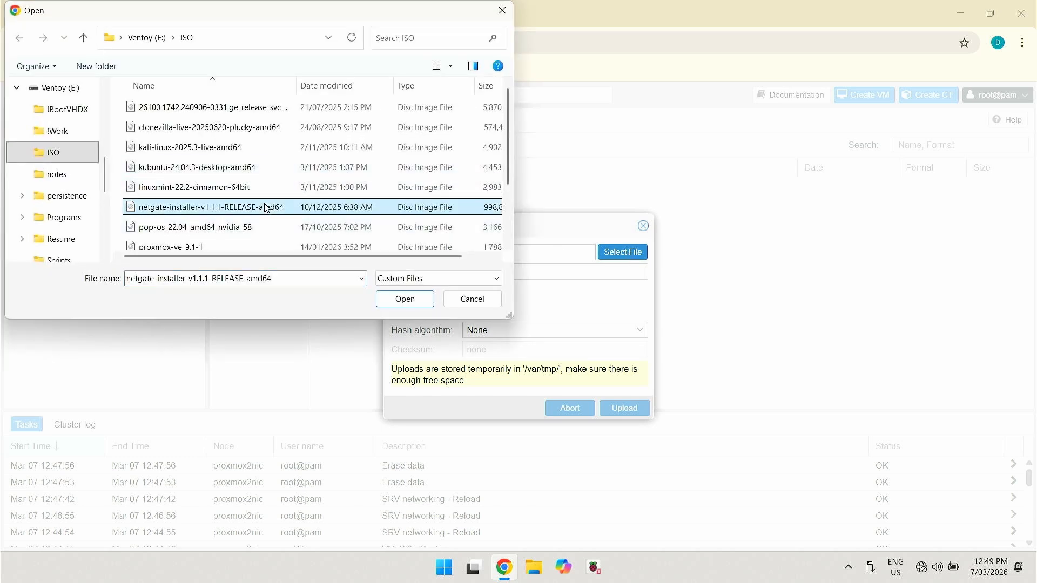
pyautogui.click(405, 299)
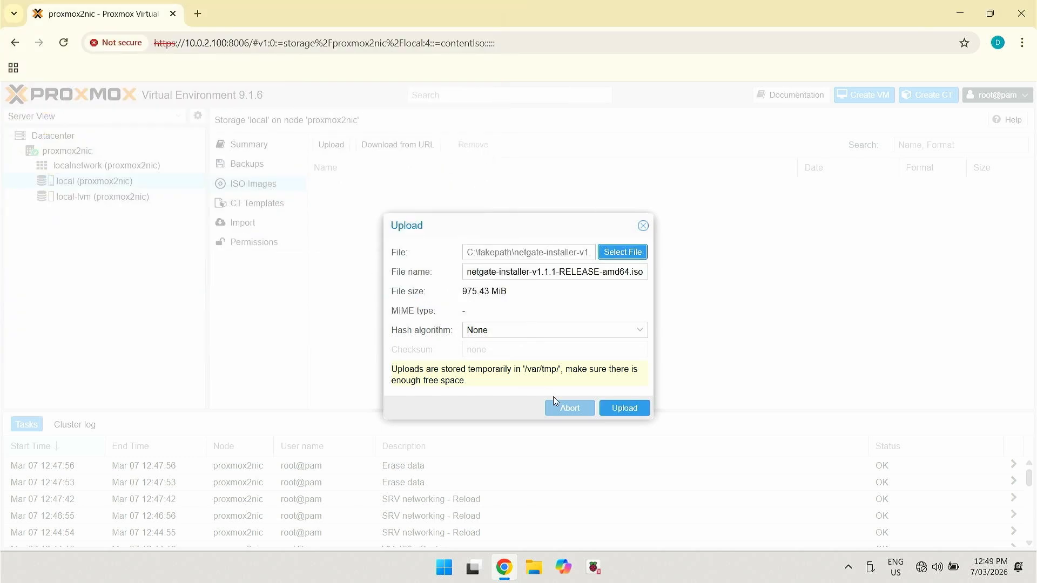
pyautogui.click(623, 409)
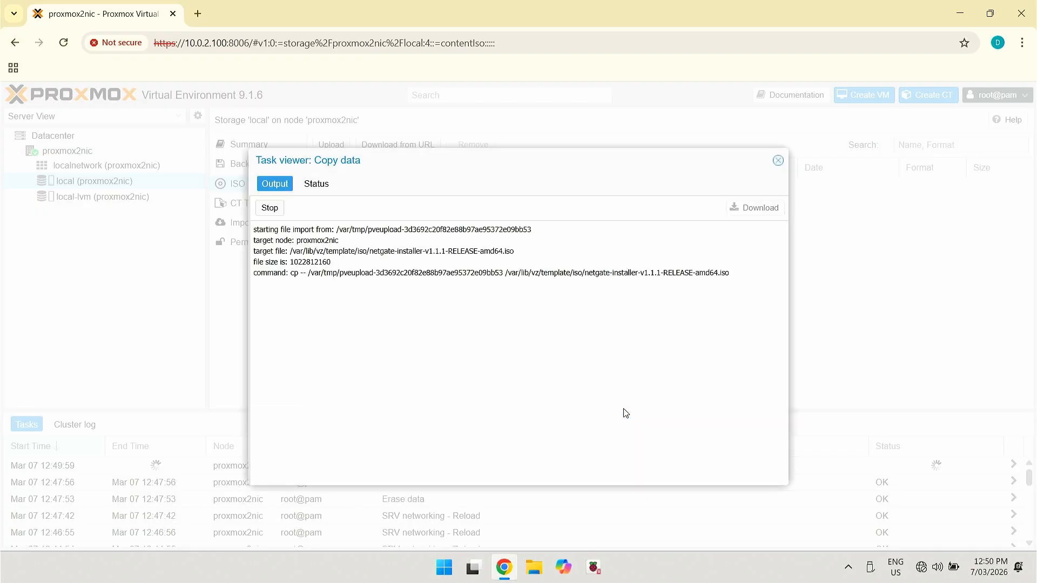
pyautogui.click(777, 161)
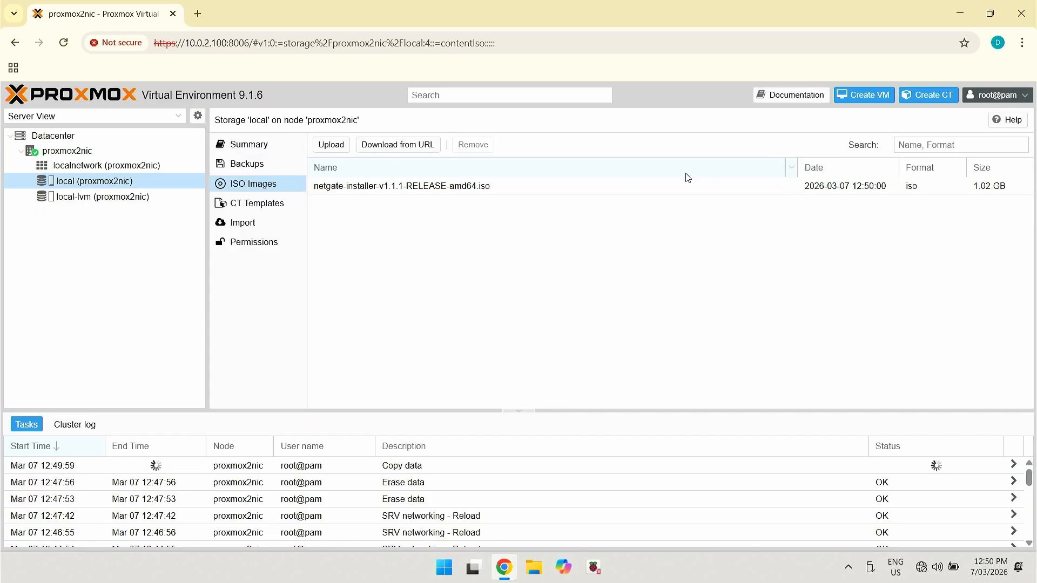
# Upload SW-22.0.0_GA-411.iso to local ISO Images and close the completed copy task log
pyautogui.click(332, 144)
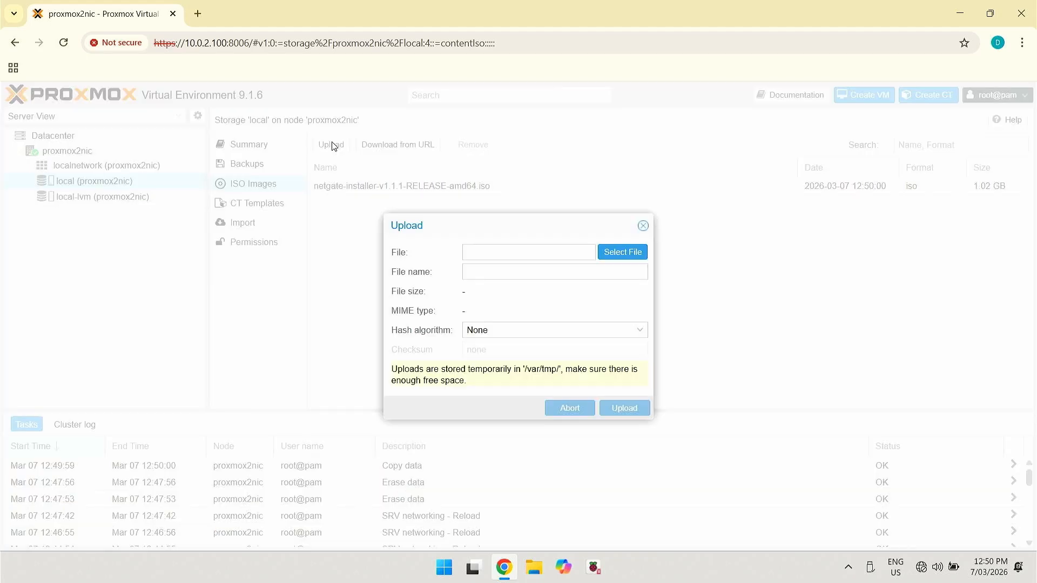
pyautogui.click(639, 254)
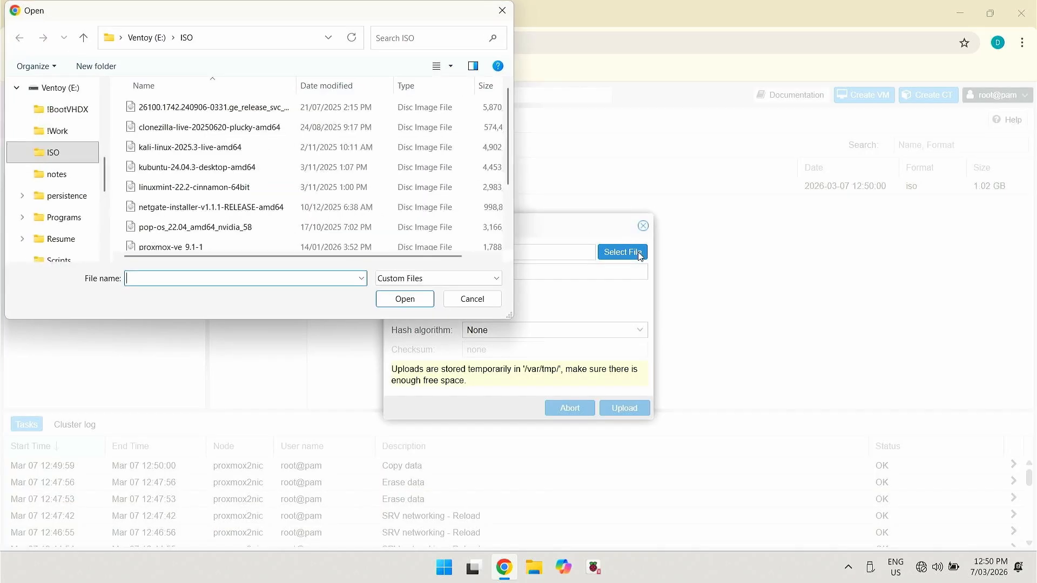
pyautogui.scroll(-2, 243, 190)
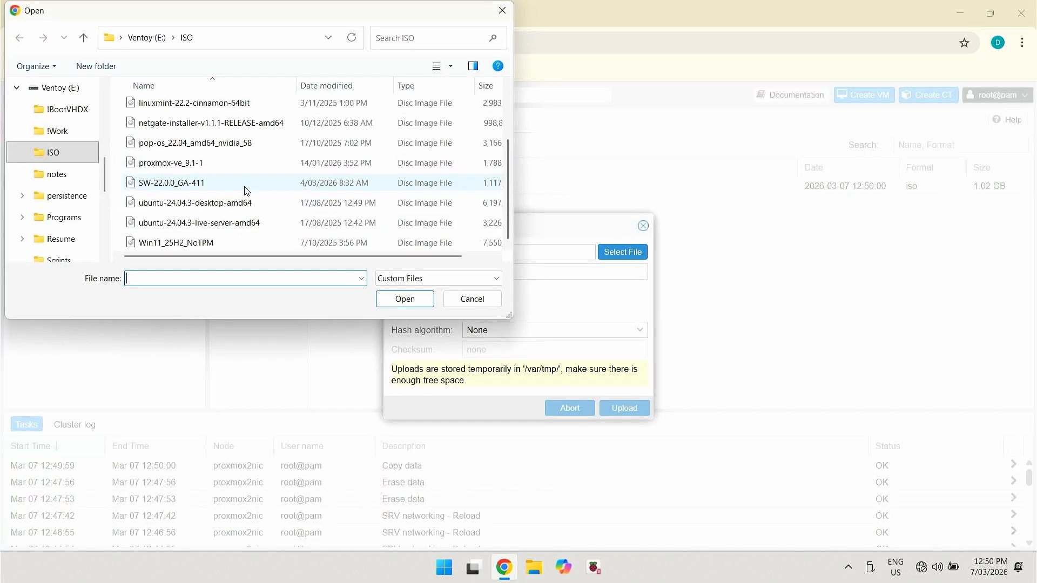
pyautogui.click(185, 182)
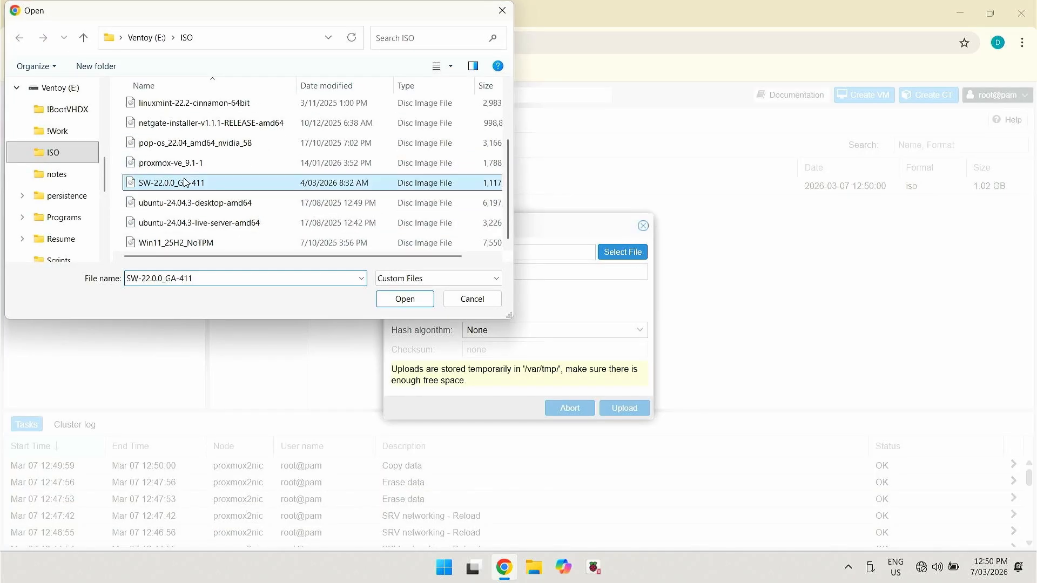
pyautogui.click(405, 299)
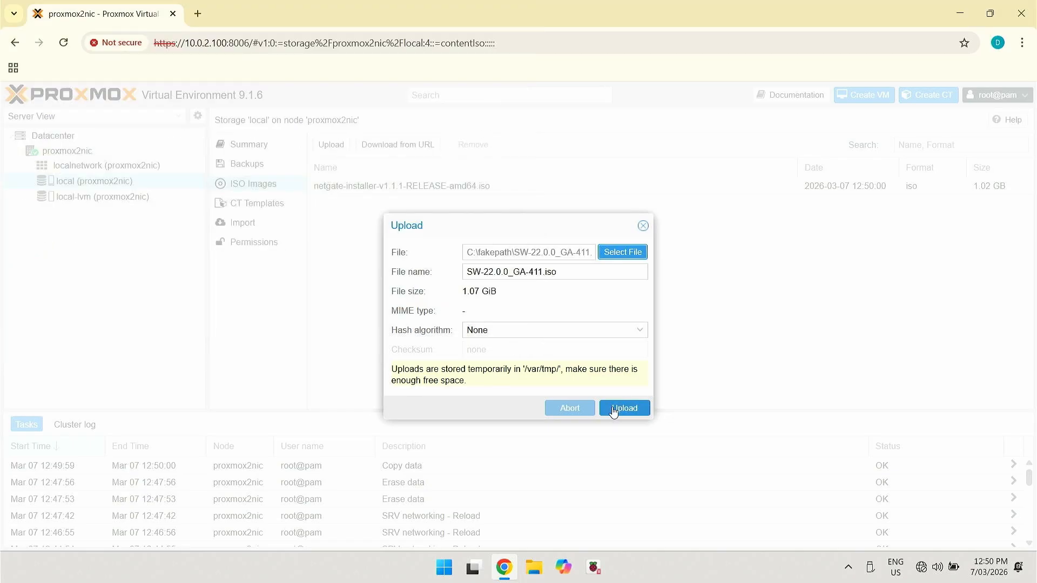
pyautogui.click(613, 412)
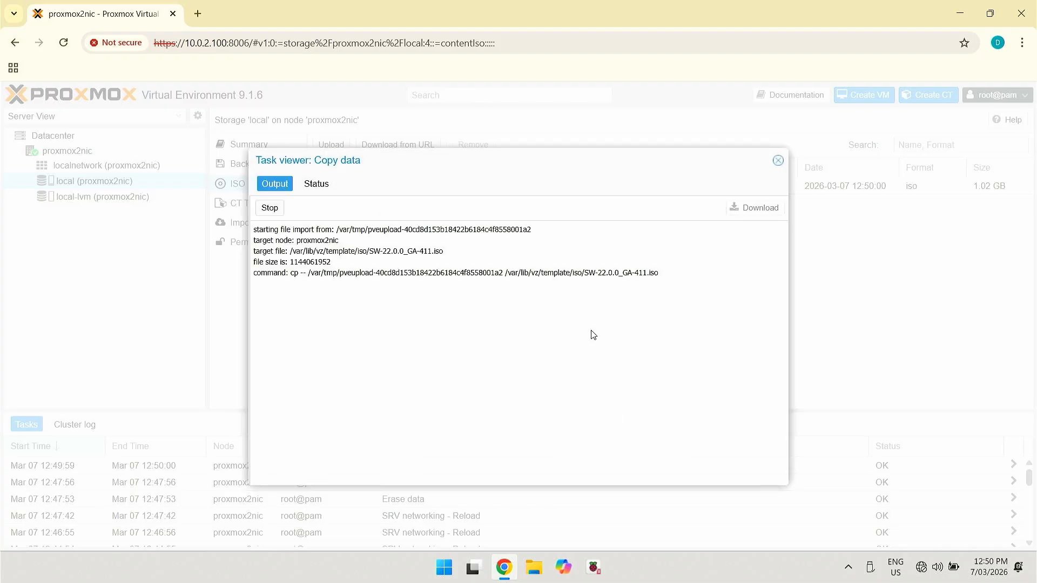
pyautogui.click(778, 160)
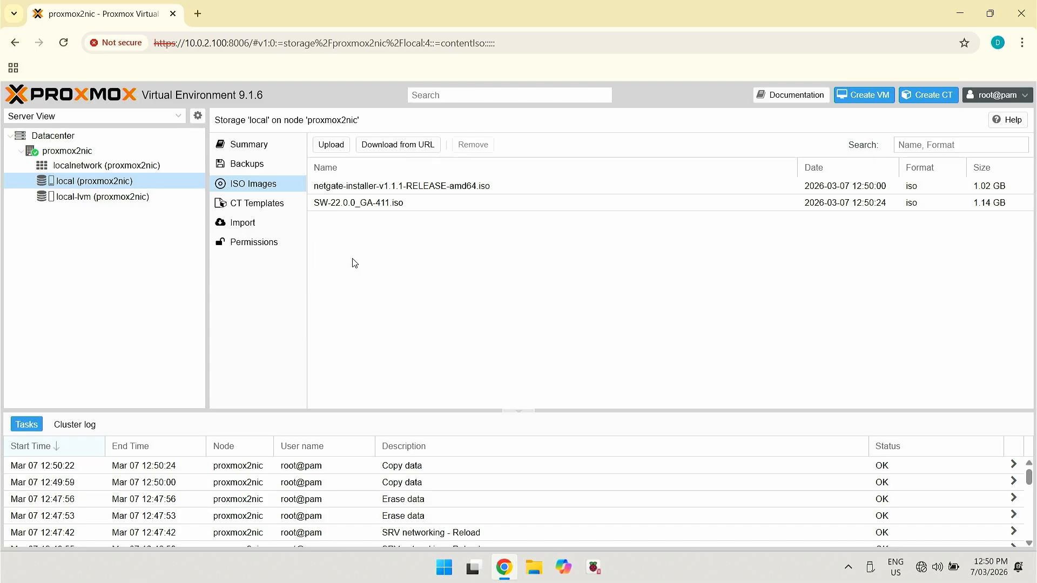
# Create Linux bridge vmbr1 with bridge port nic1 on proxmox2nic
pyautogui.click(54, 152)
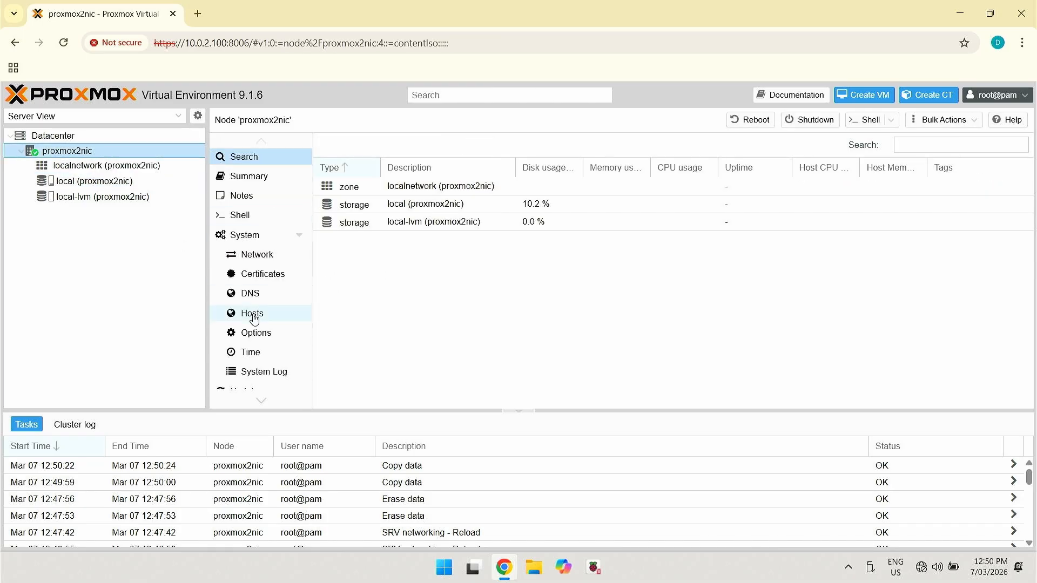
pyautogui.click(271, 258)
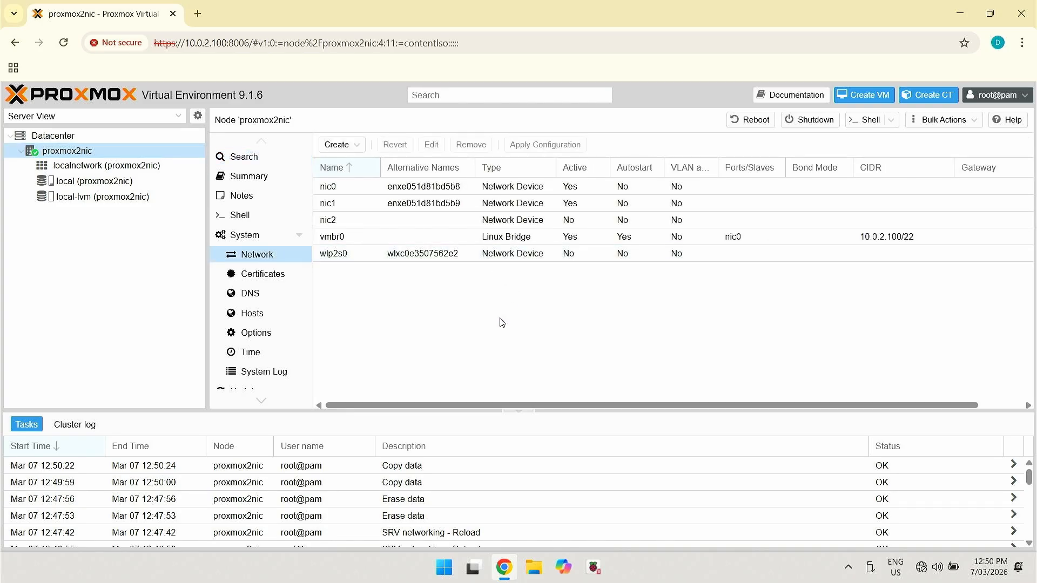
pyautogui.click(349, 149)
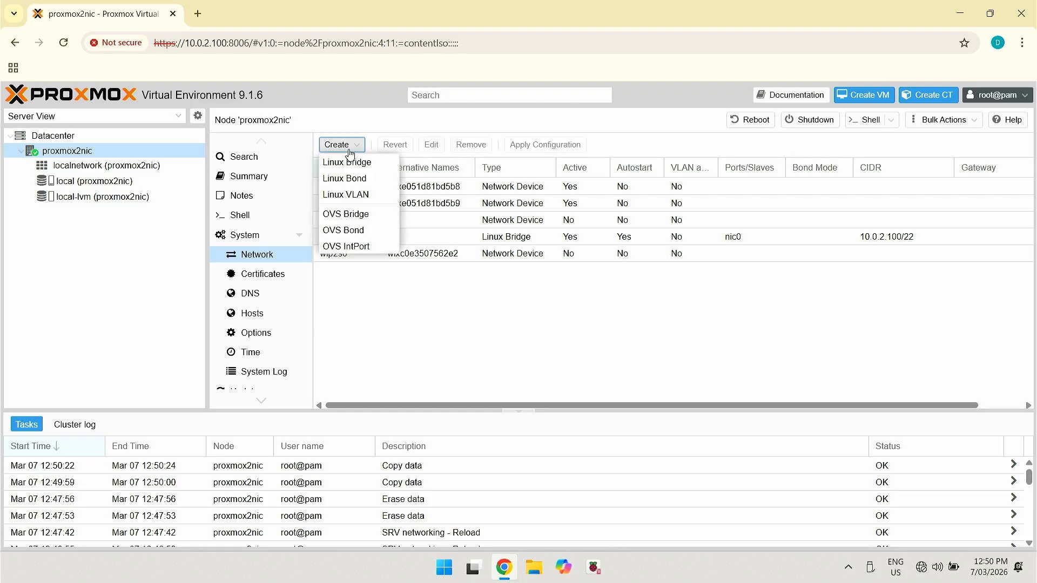
pyautogui.click(359, 162)
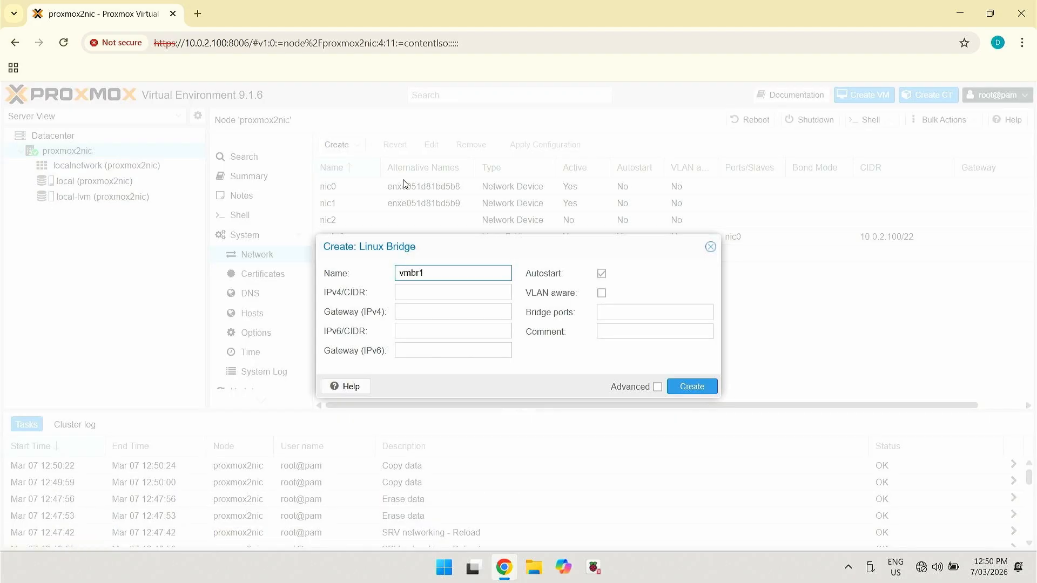
pyautogui.click(615, 314)
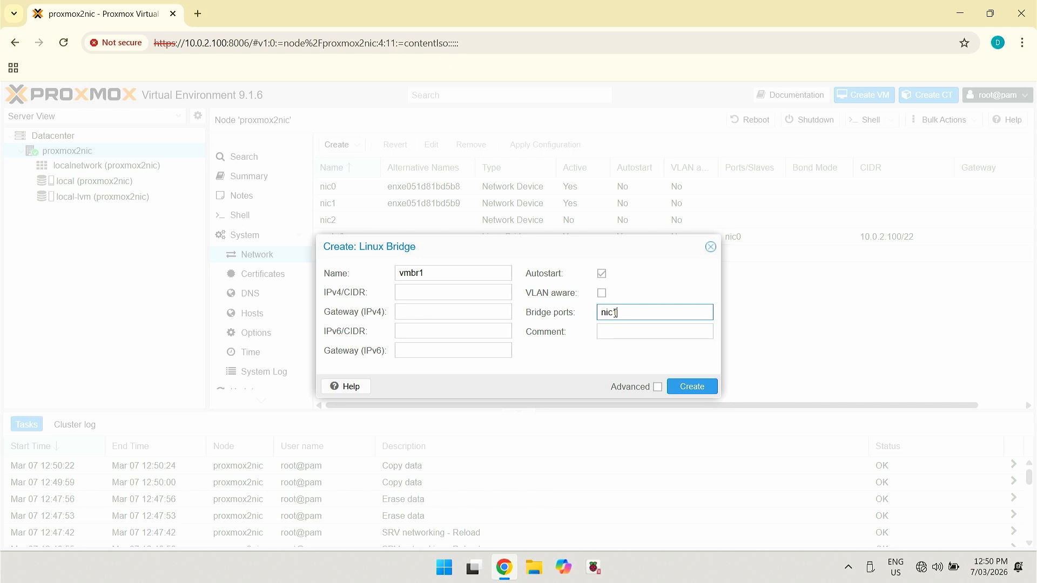
pyautogui.click(701, 389)
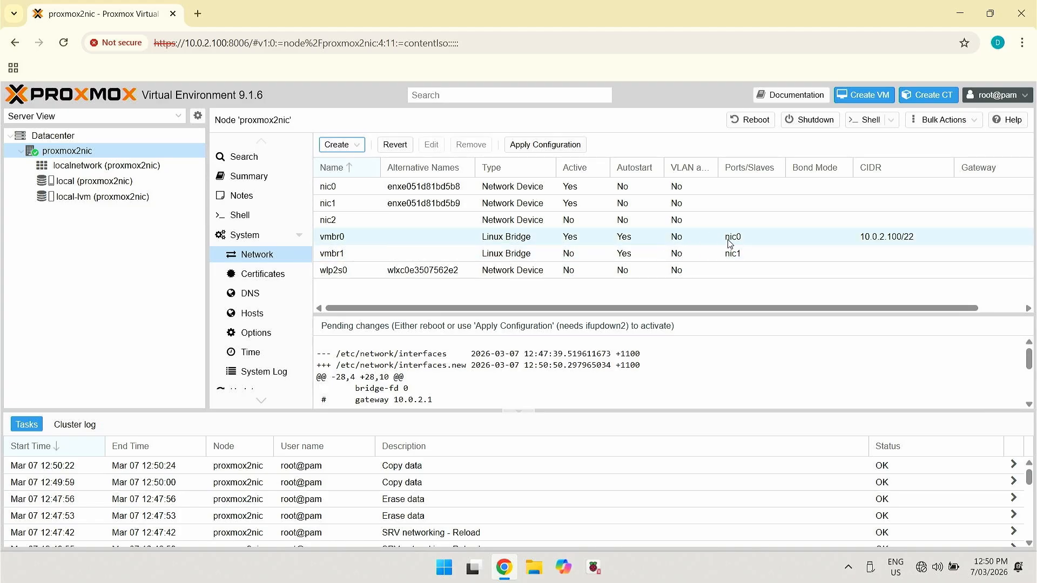
# Apply the pending network configuration so vmbr1 becomes active
pyautogui.click(439, 260)
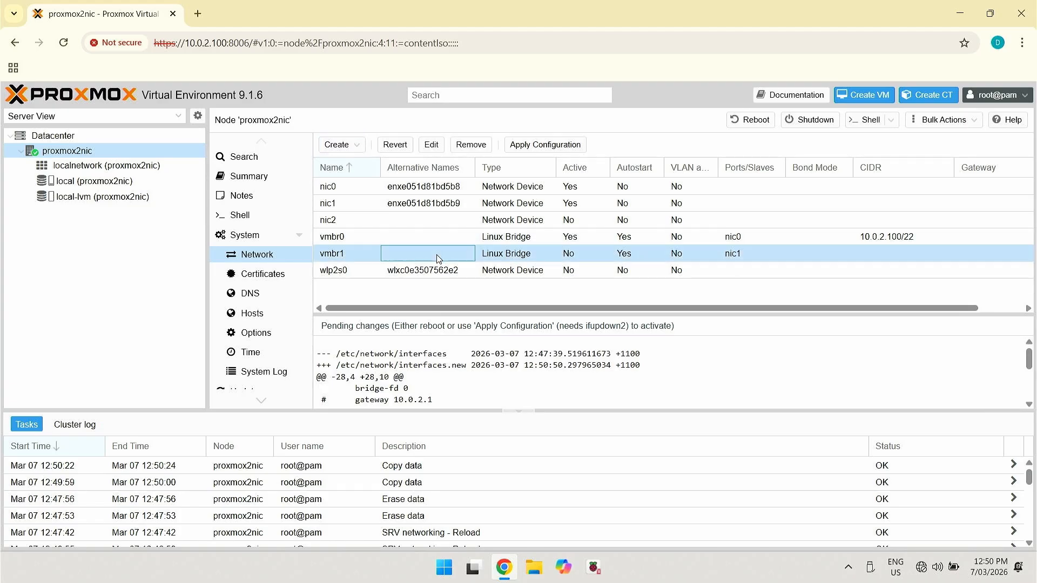
pyautogui.click(547, 146)
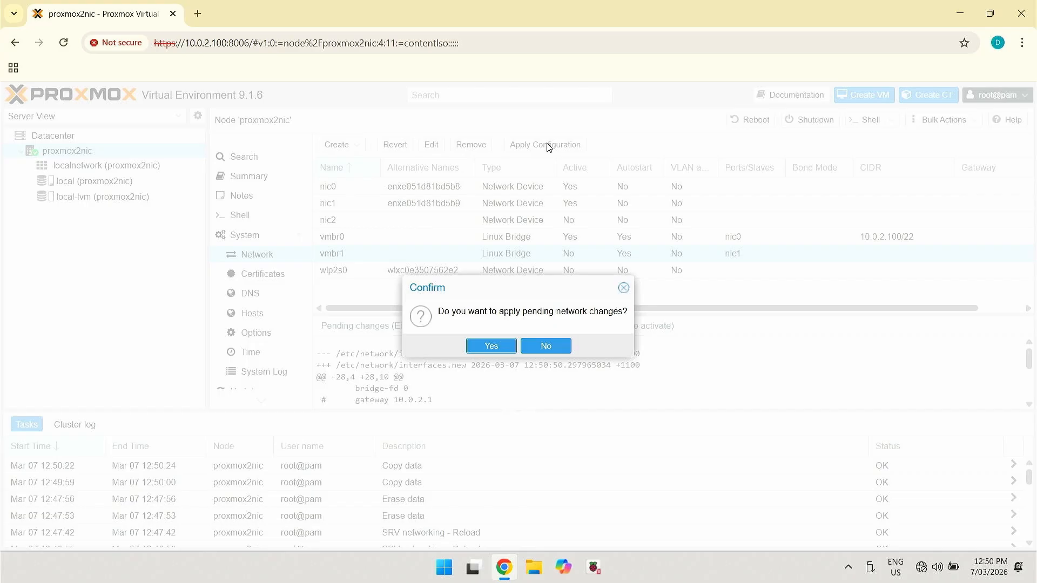
pyautogui.click(492, 346)
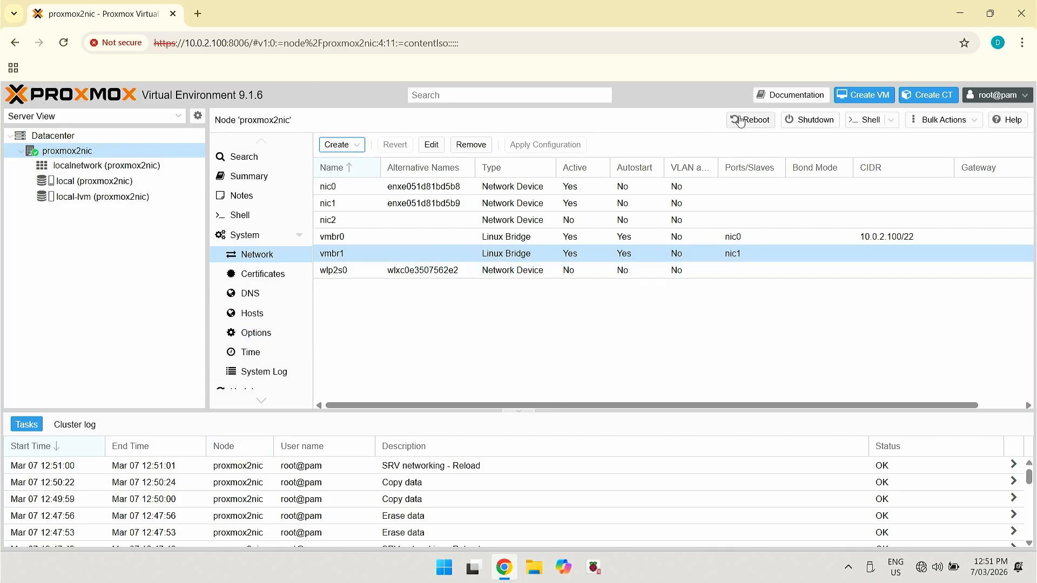
# Start a new virtual machine named pfSense
pyautogui.click(858, 101)
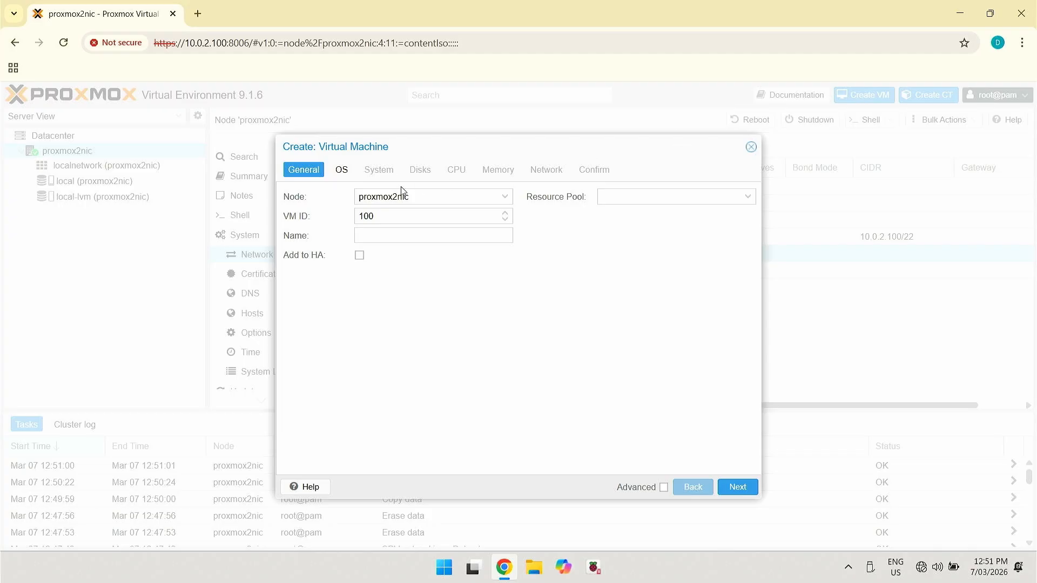
pyautogui.click(420, 240)
pyautogui.write('pfSense')
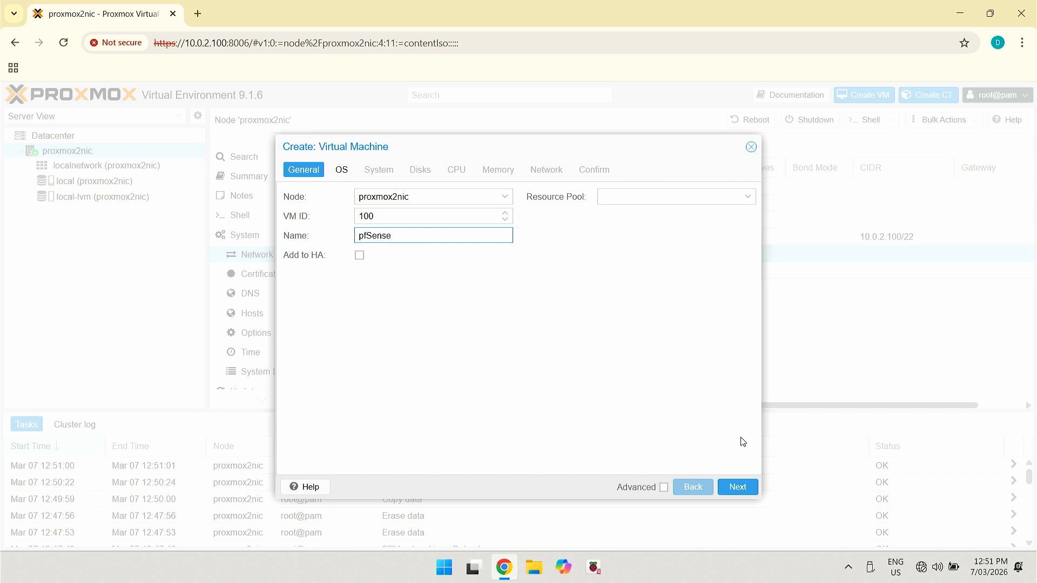
pyautogui.click(734, 486)
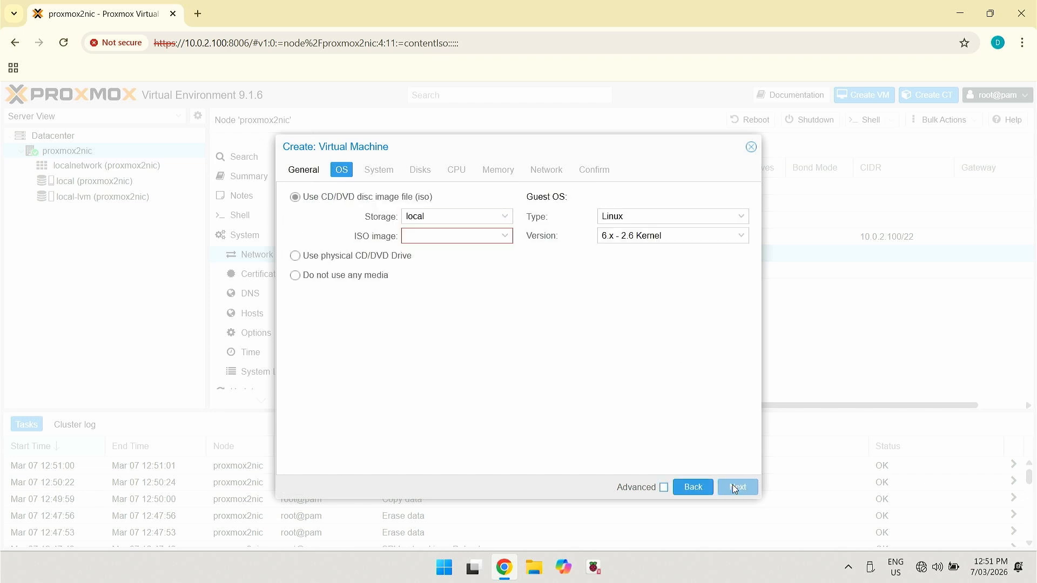
# Boot it from the netgate installer ISO and set the machine type to q35
pyautogui.click(505, 236)
pyautogui.click(480, 275)
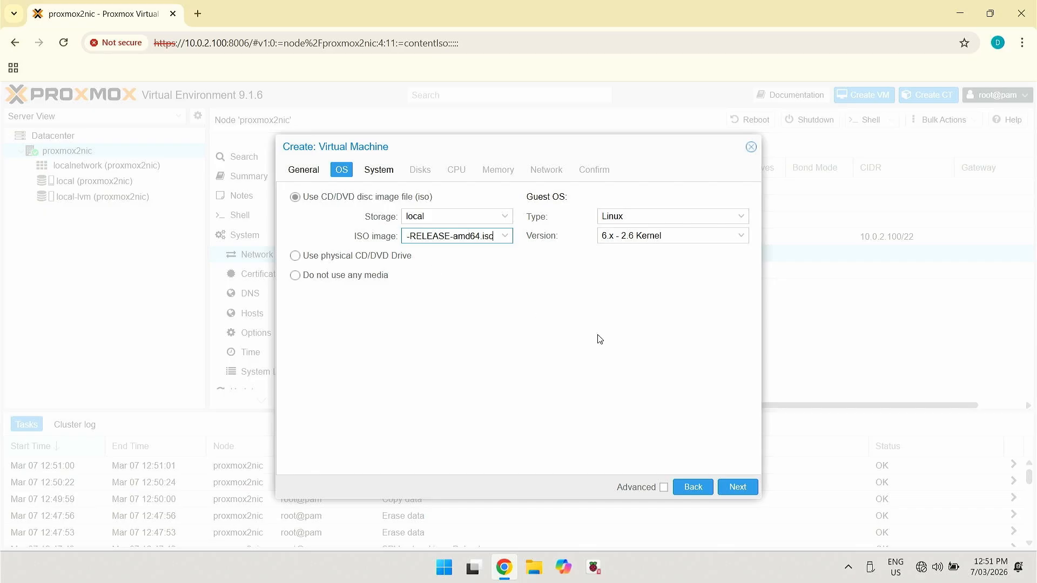
pyautogui.click(738, 488)
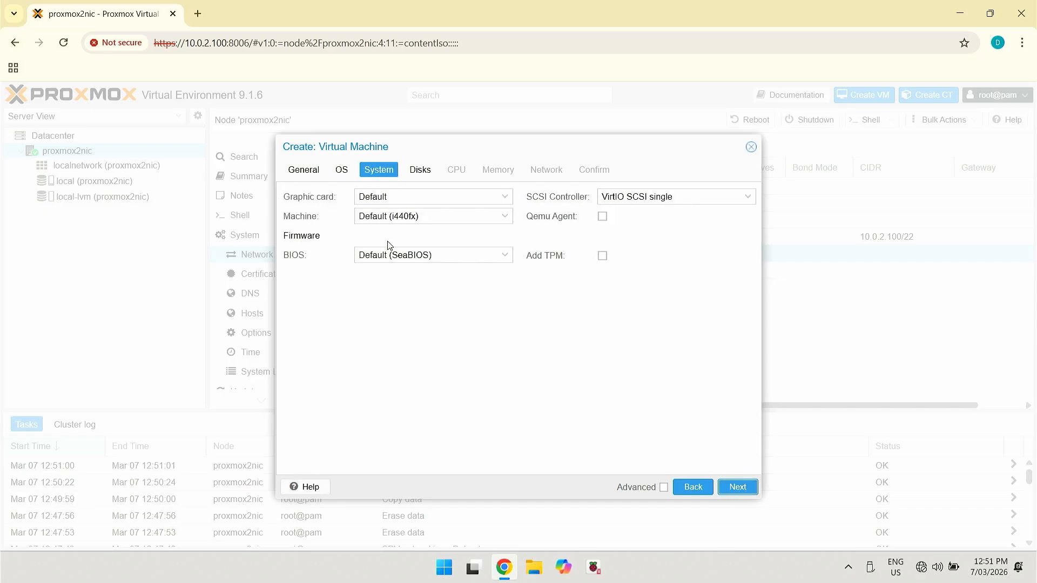
pyautogui.click(506, 217)
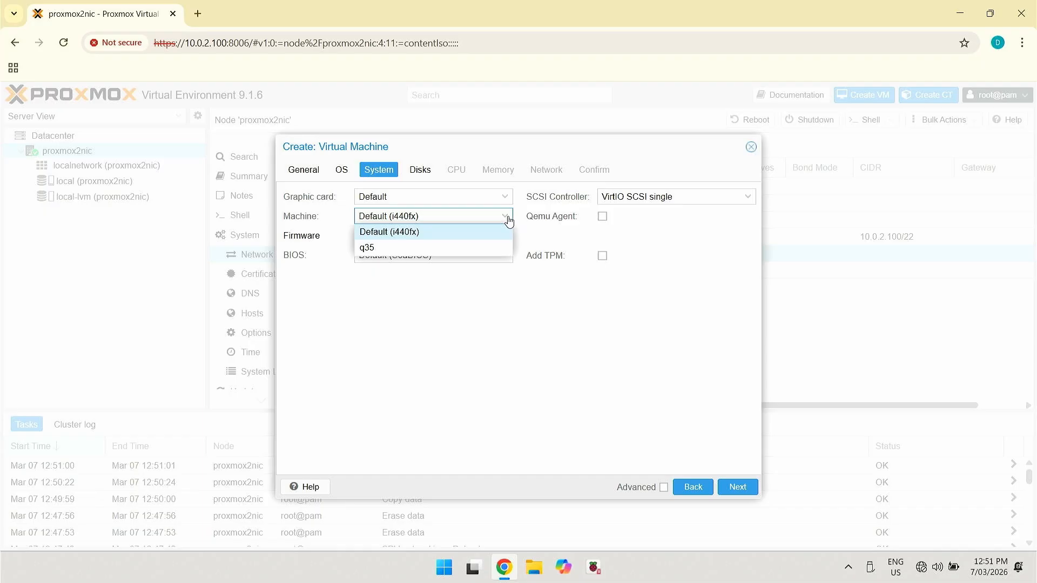
pyautogui.click(420, 248)
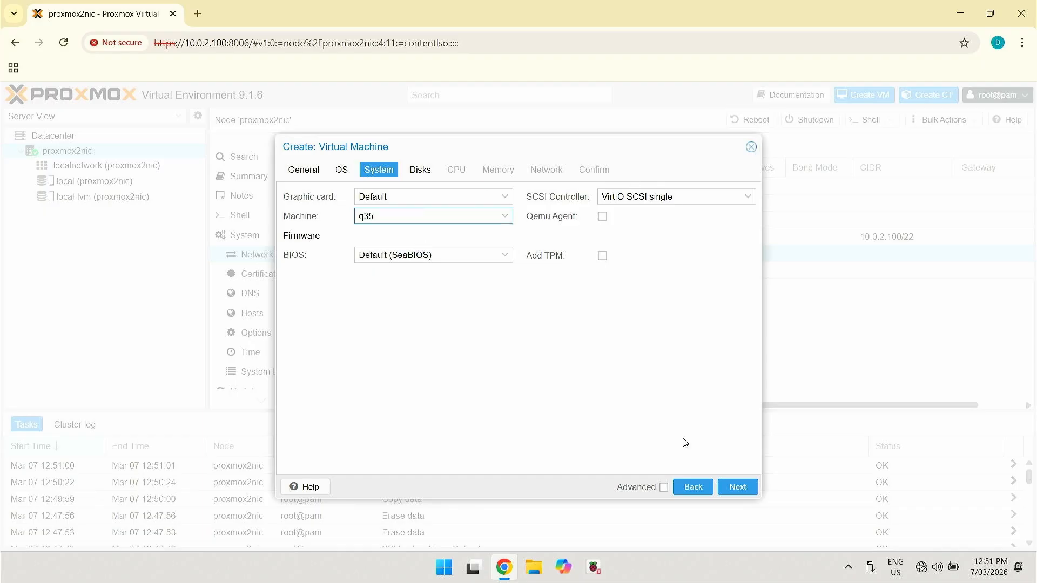
# Give the pfSense VM a 16 GiB disk and 2 CPU cores
pyautogui.click(738, 488)
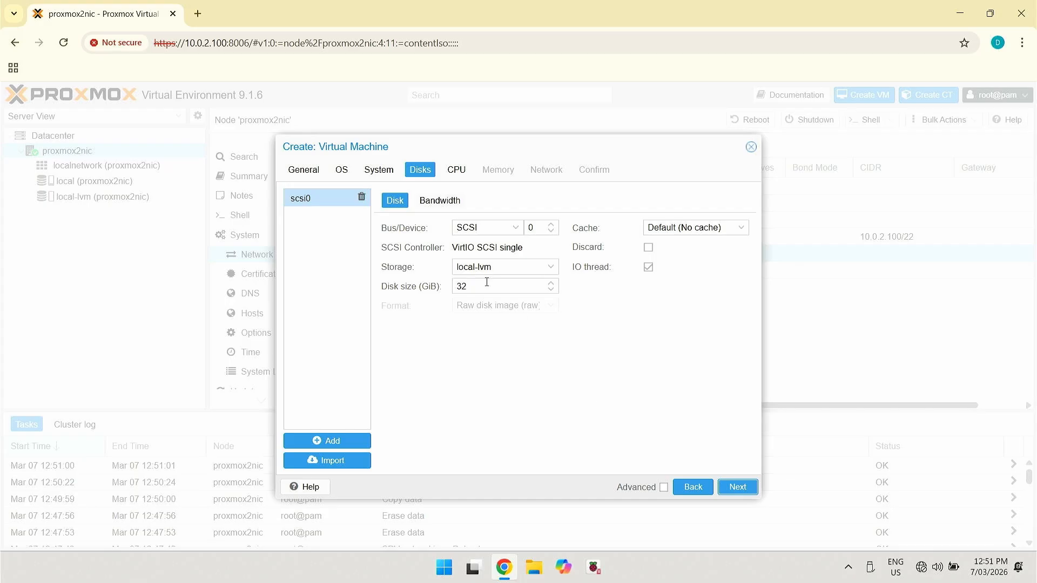
pyautogui.moveTo(482, 289); pyautogui.dragTo(391, 297)
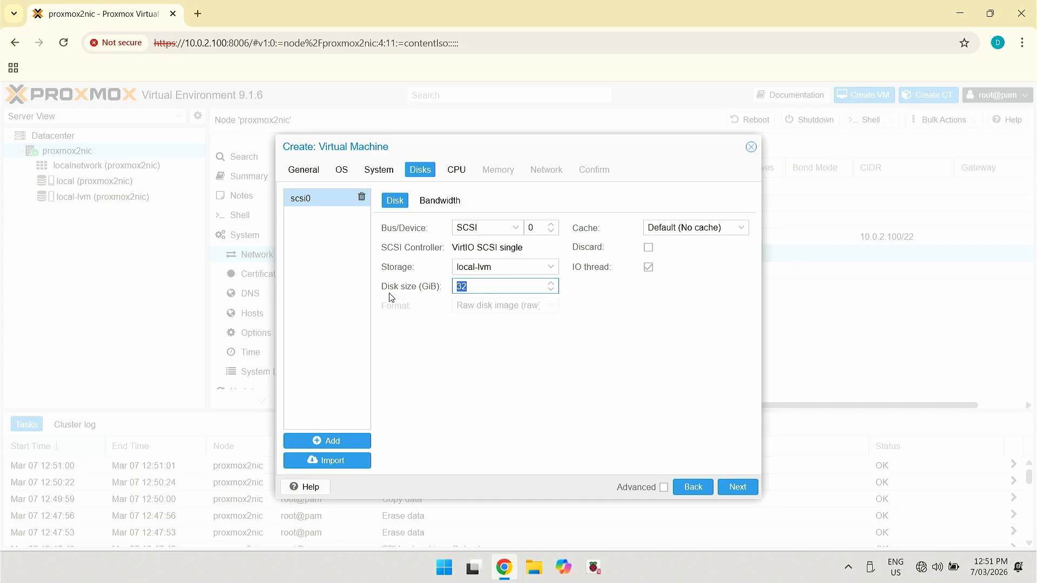
pyautogui.write('16')
pyautogui.click(739, 488)
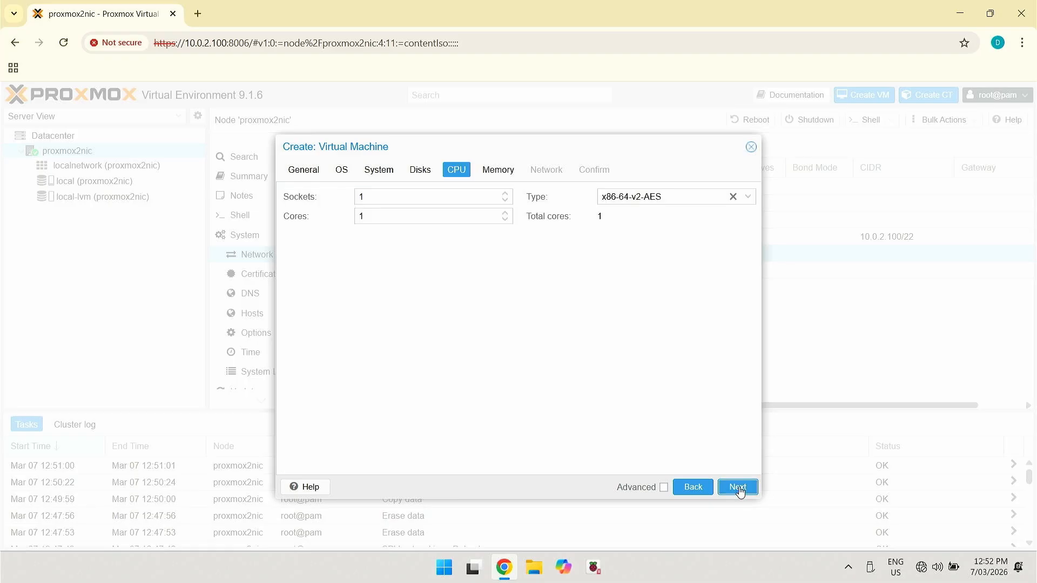
pyautogui.doubleClick(374, 213)
pyautogui.write('2')
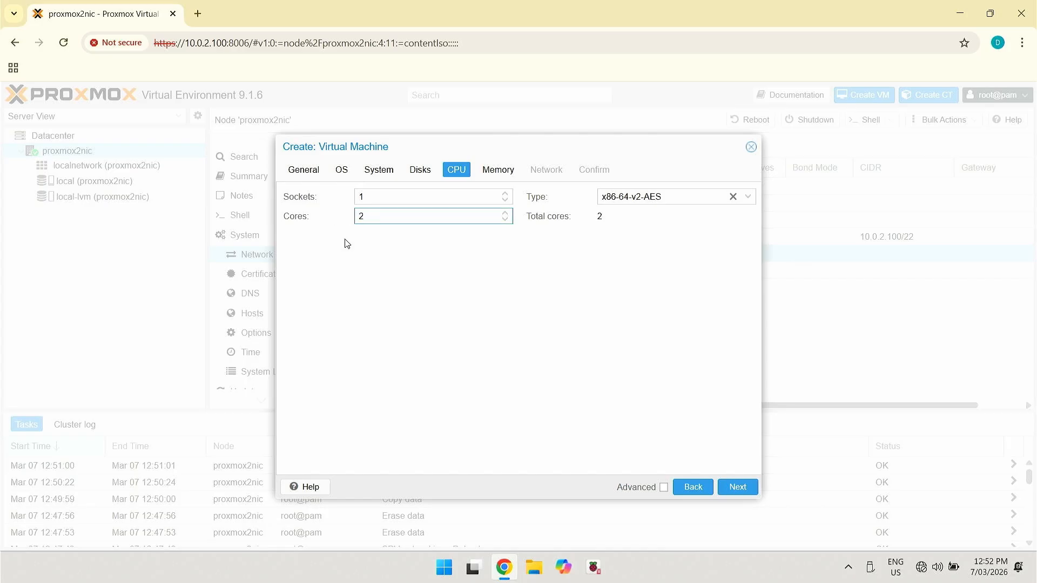
# Set memory to 4096 MiB, keep vmbr0 networking, finish creation and open VM 100
pyautogui.click(738, 487)
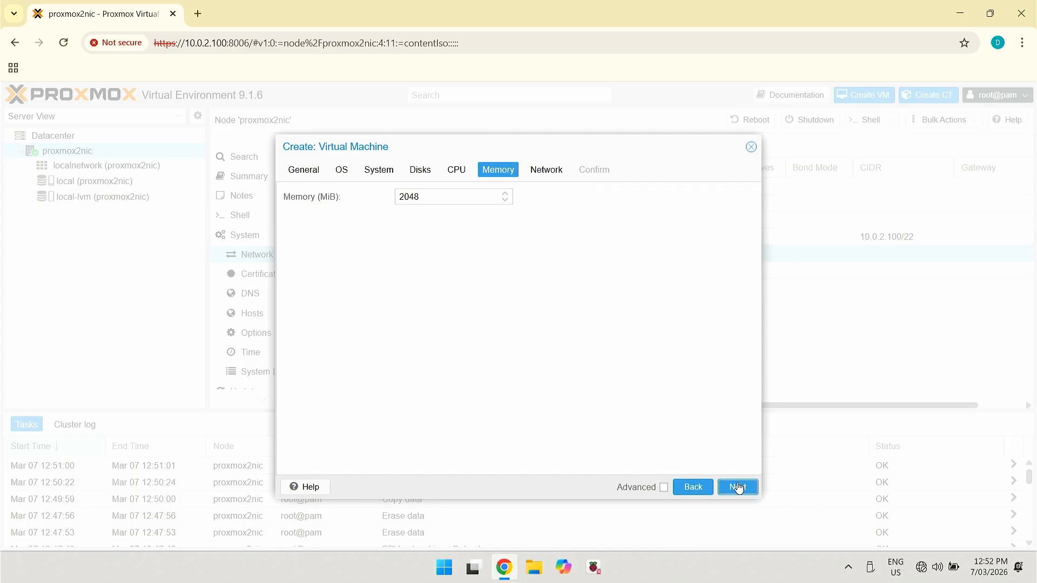
pyautogui.doubleClick(431, 197)
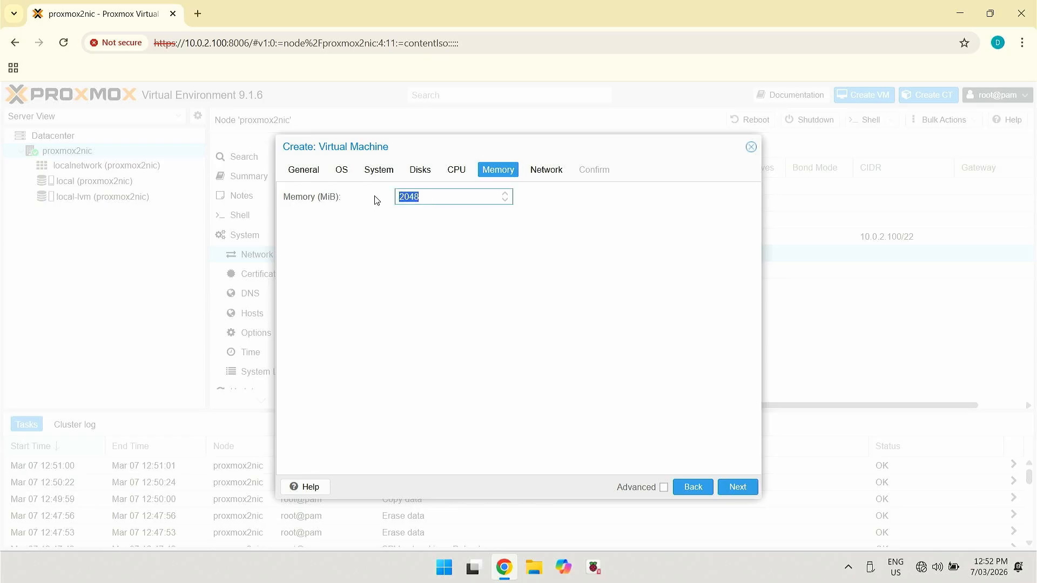
pyautogui.write('4096')
pyautogui.click(747, 491)
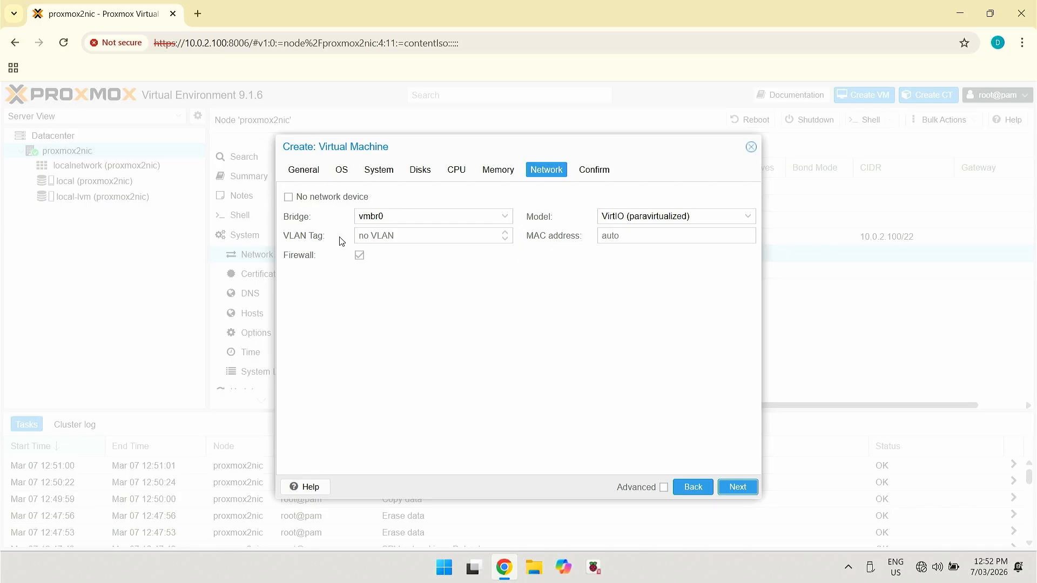
pyautogui.click(748, 489)
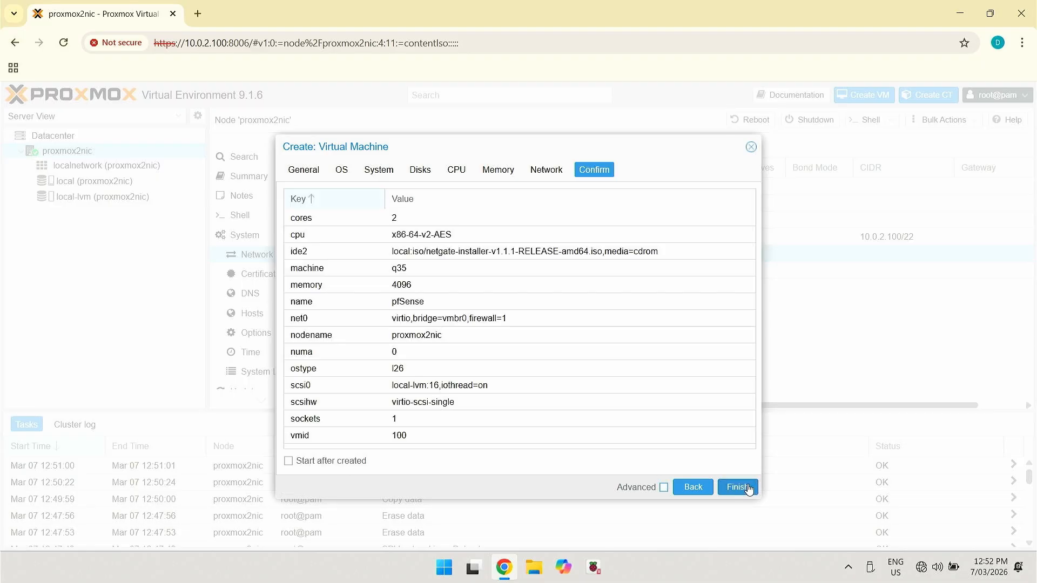
pyautogui.click(749, 488)
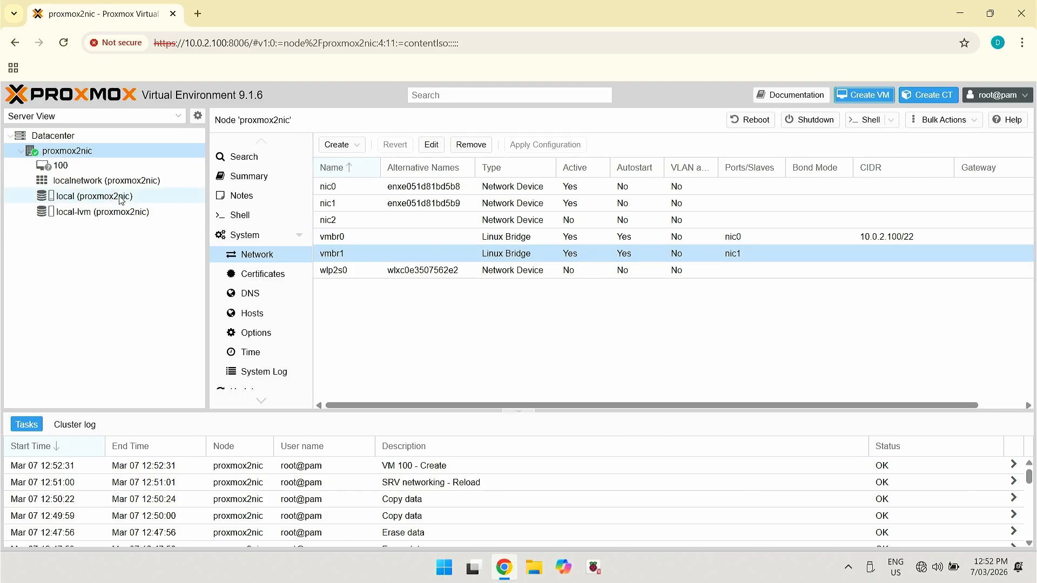
pyautogui.click(76, 166)
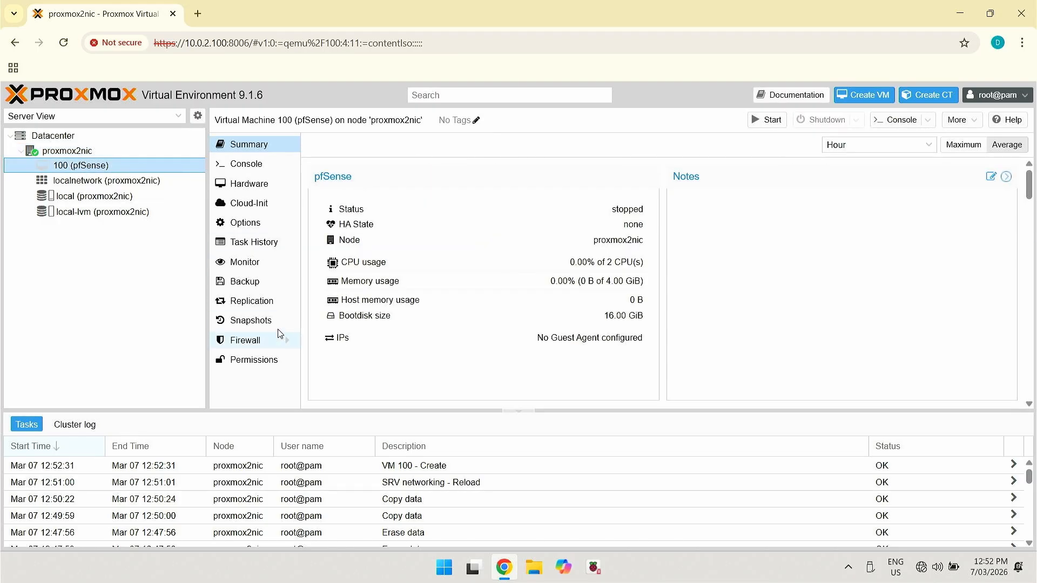
# Add a second network device on vmbr1 to VM 100, then start the VM
pyautogui.click(252, 183)
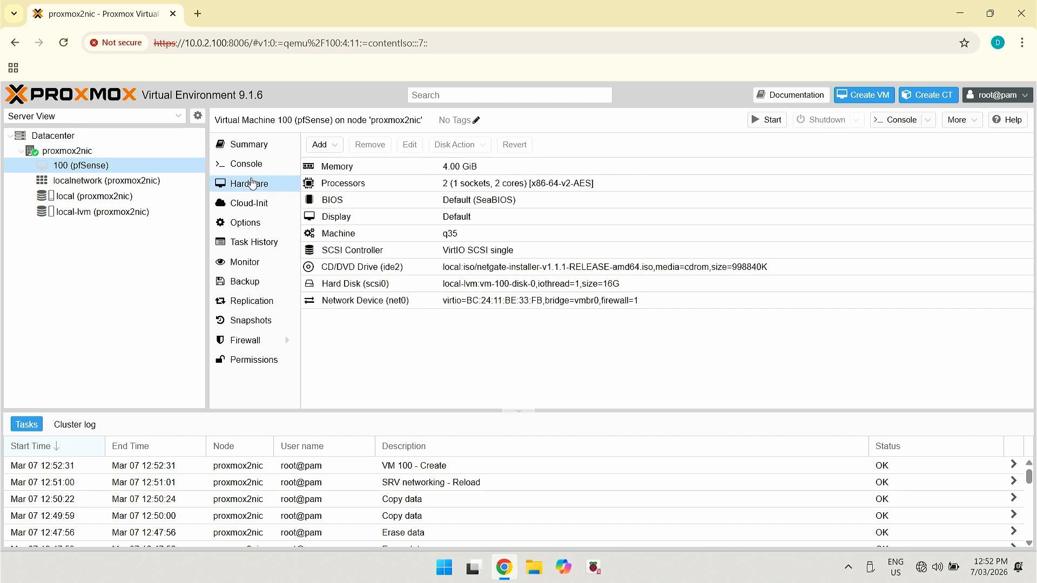
pyautogui.click(334, 147)
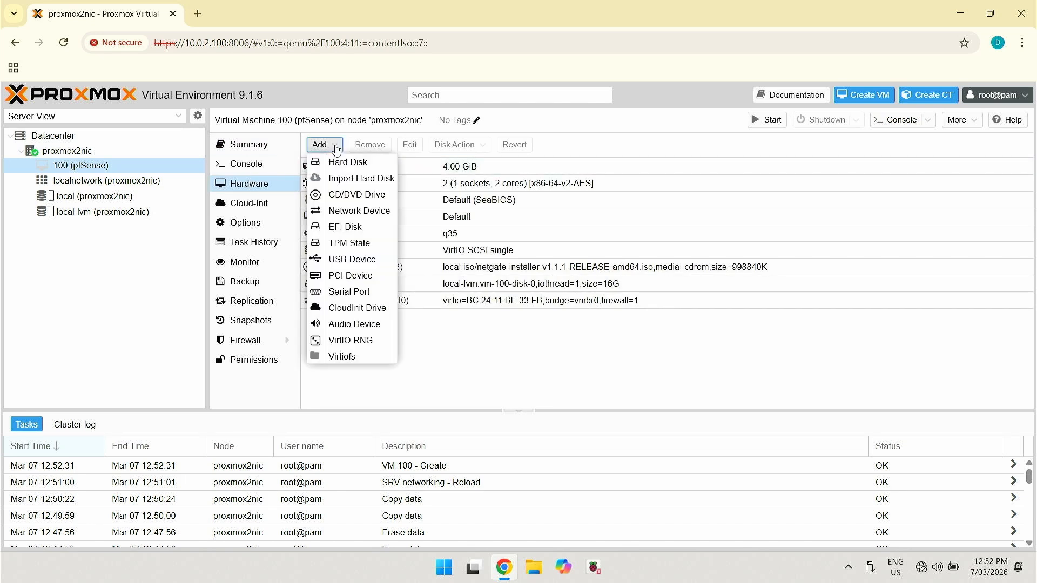
pyautogui.click(363, 212)
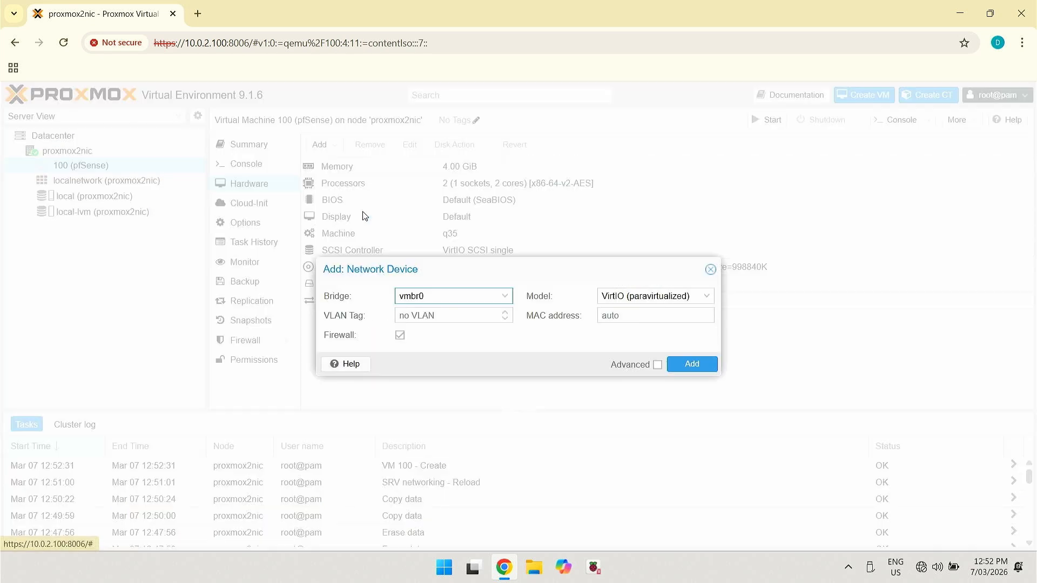
pyautogui.click(510, 300)
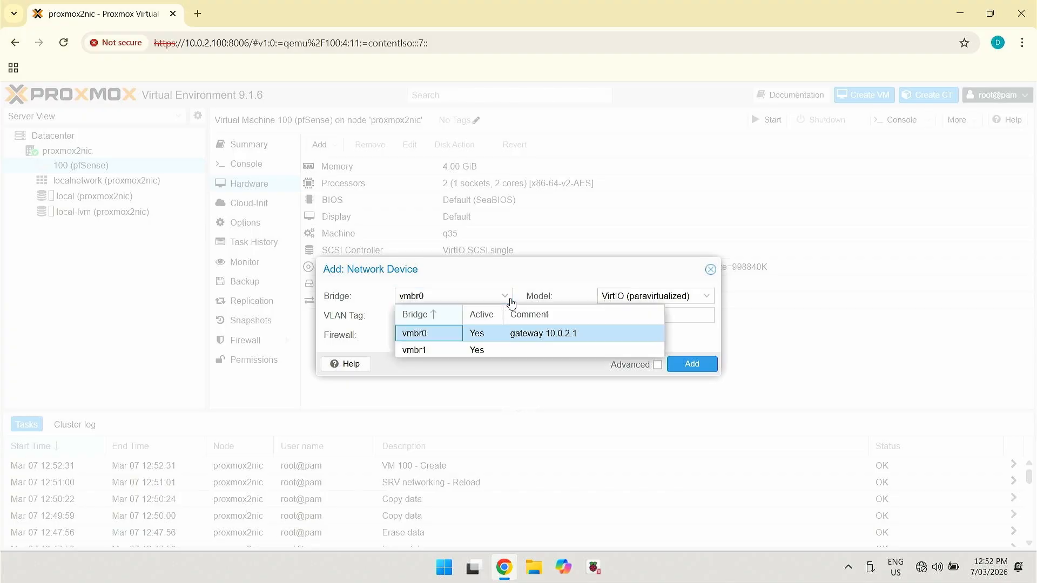
pyautogui.click(490, 349)
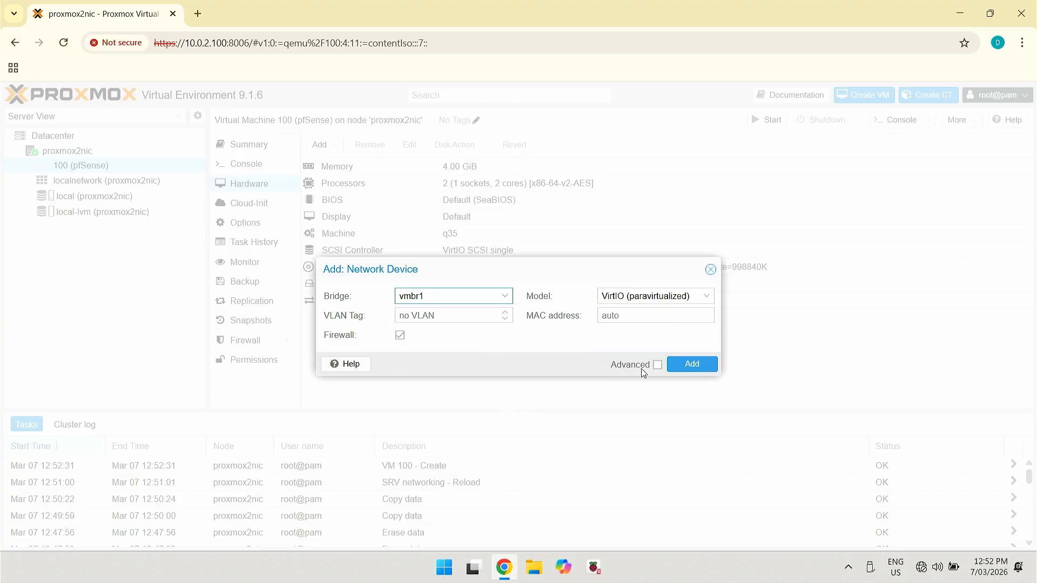
pyautogui.click(691, 365)
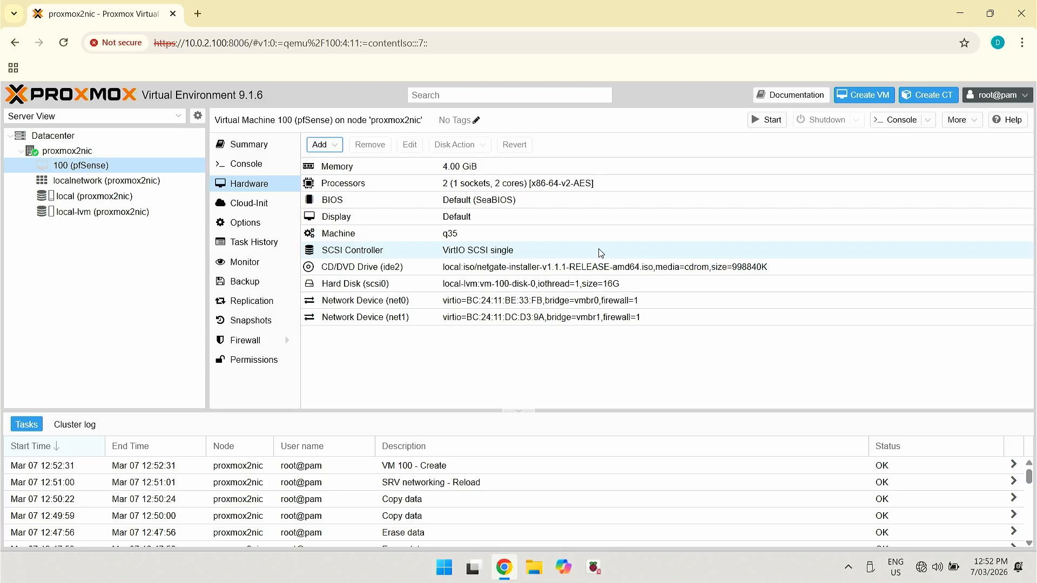
pyautogui.click(769, 120)
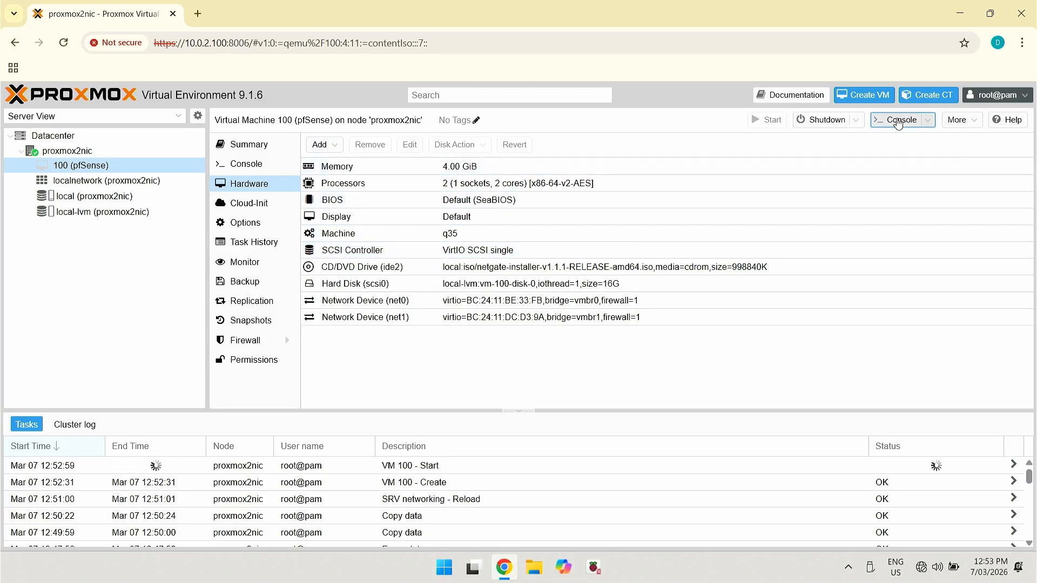
# In the VM console, accept the notice, choose Install, and assign vtnet1 as DHCP WAN
pyautogui.click(897, 121)
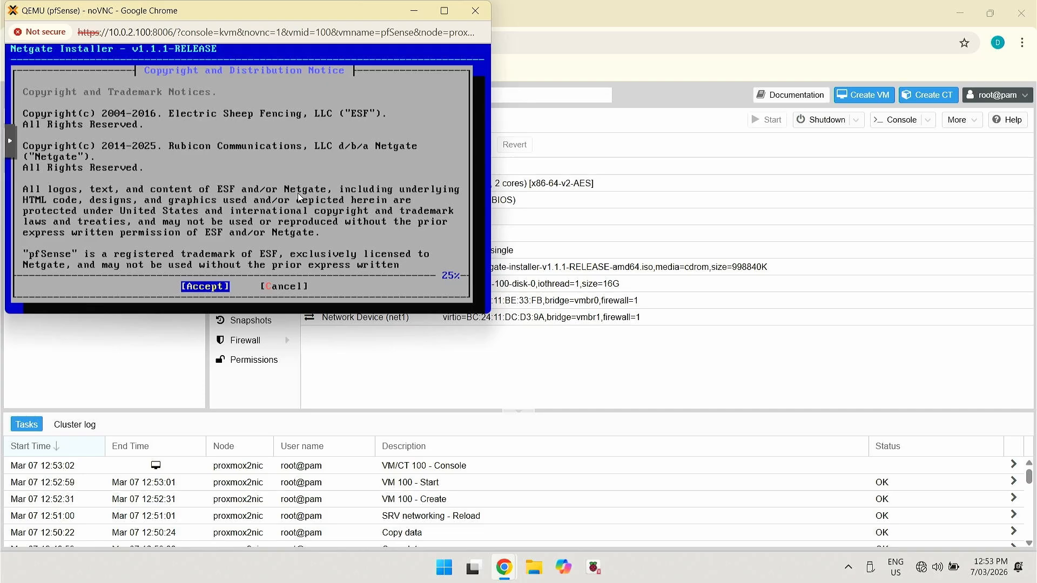
pyautogui.press('Return')
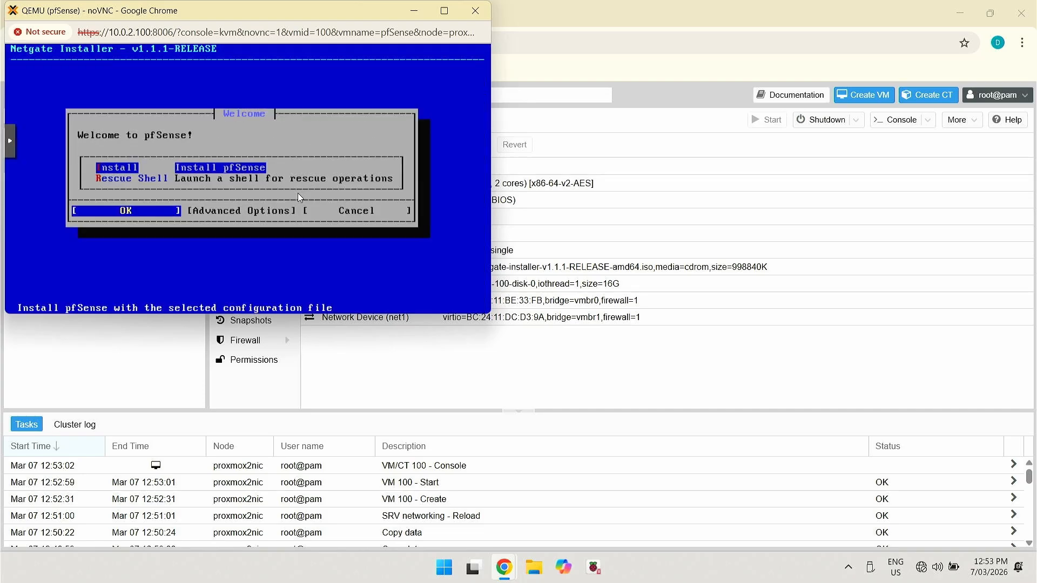
pyautogui.press('Return')
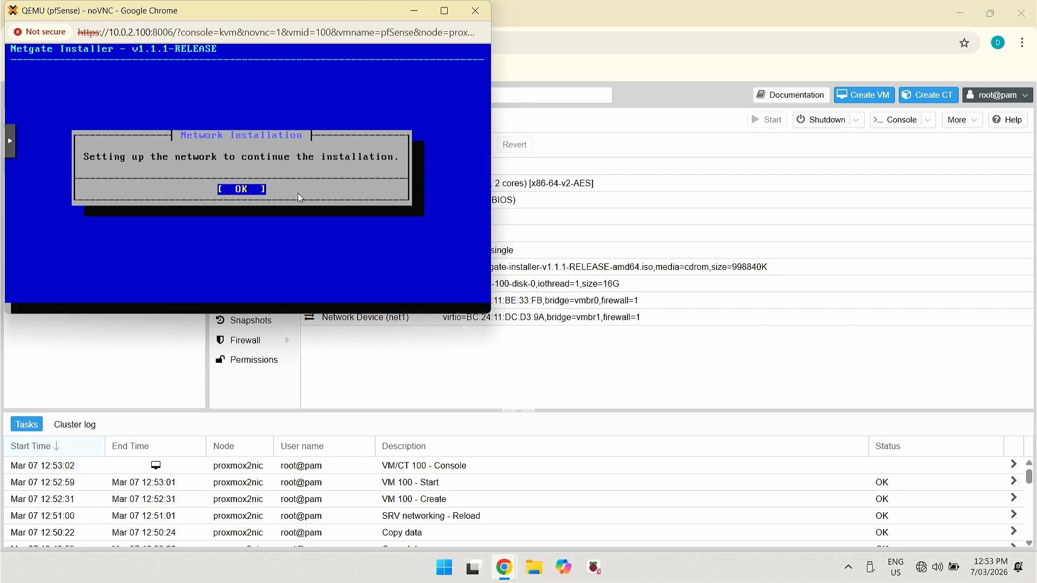
pyautogui.press('Return')
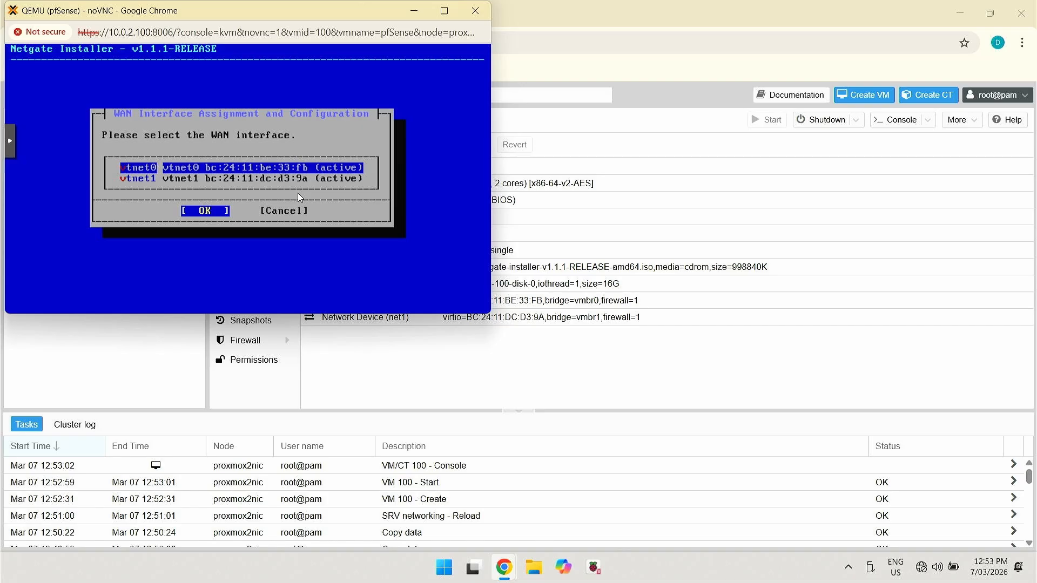
pyautogui.press('Down')
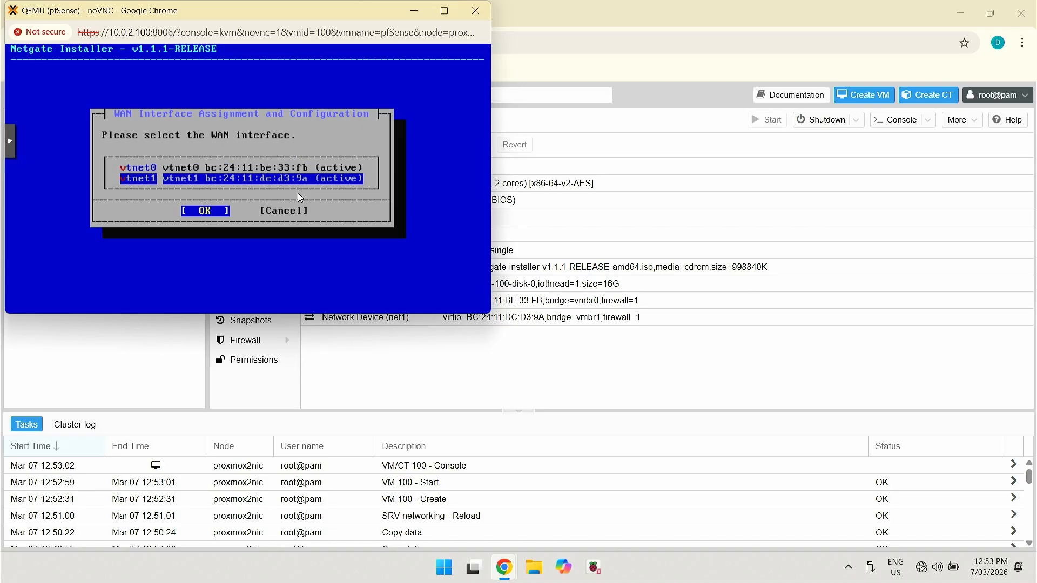
pyautogui.press('Return')
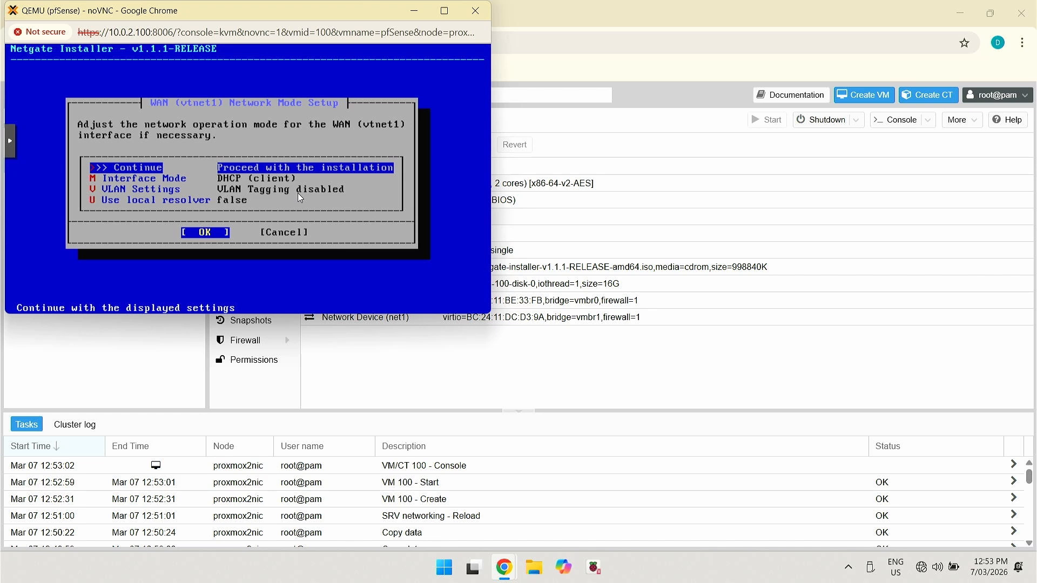
pyautogui.press('Return')
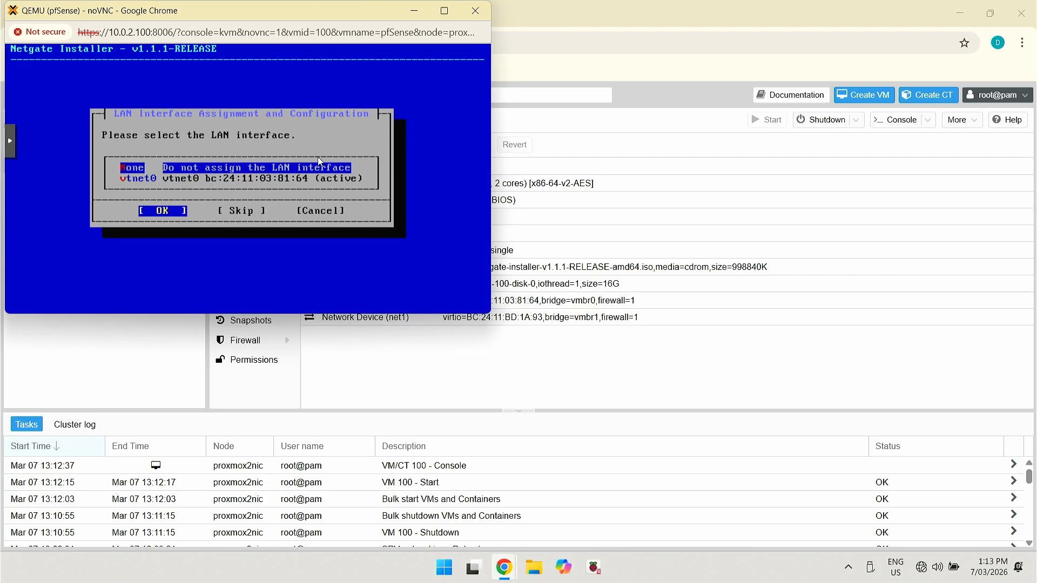
# Assign vtnet0 as the LAN interface with static address 10.0.2.1/22
pyautogui.press('Down')
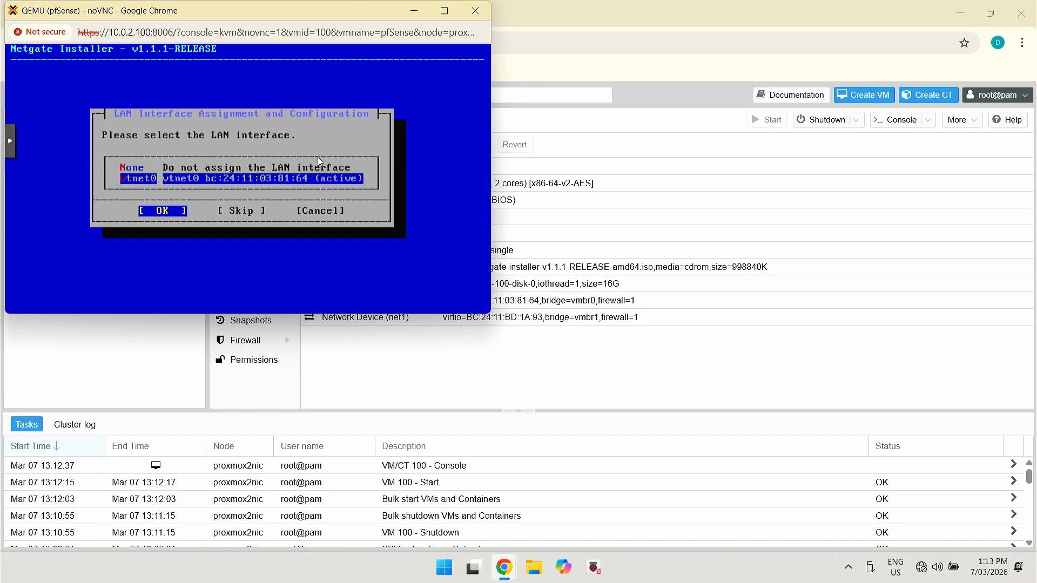
pyautogui.press('Return')
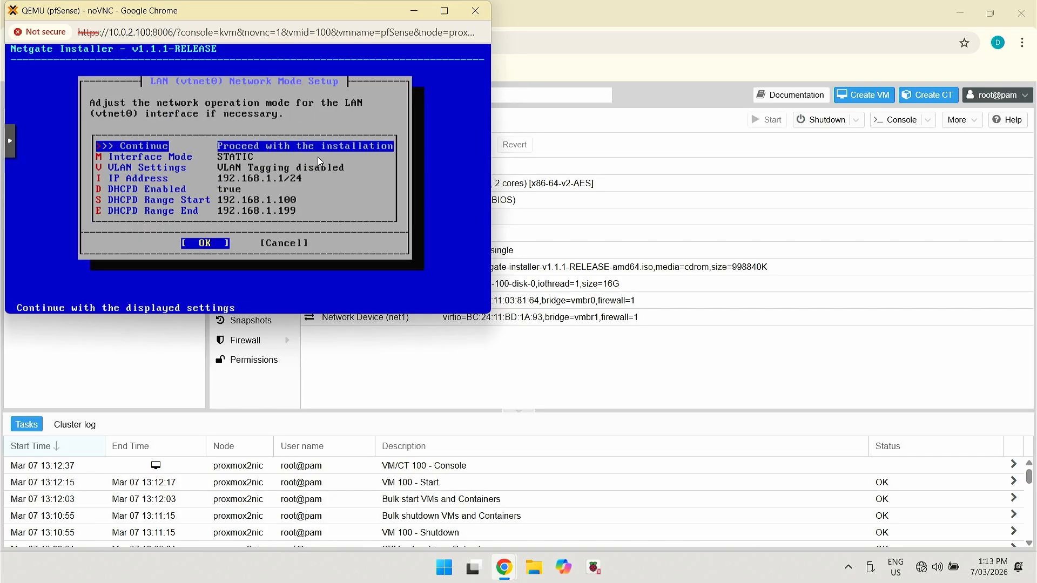
pyautogui.press('Down')
pyautogui.press('Down')
pyautogui.press('Down')
pyautogui.press('Return')
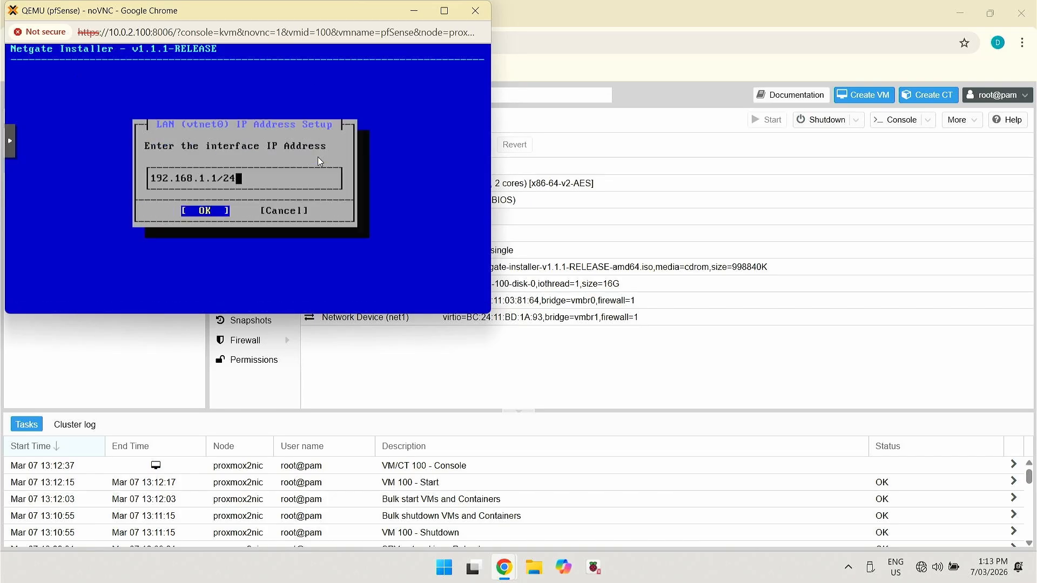
pyautogui.press('BackSpace')
pyautogui.press('BackSpace')
pyautogui.press('BackSpace')
pyautogui.press('BackSpace')
pyautogui.press('BackSpace')
pyautogui.press('BackSpace')
pyautogui.press('BackSpace')
pyautogui.press('BackSpace')
pyautogui.press('BackSpace')
pyautogui.press('BackSpace')
pyautogui.press('BackSpace')
pyautogui.press('BackSpace')
pyautogui.press('BackSpace')
pyautogui.press('BackSpace')
pyautogui.write('10.0.2.1/22')
pyautogui.press('Return')
pyautogui.press('Down')
pyautogui.press('Down')
pyautogui.press('Down')
pyautogui.press('Down')
pyautogui.press('Down')
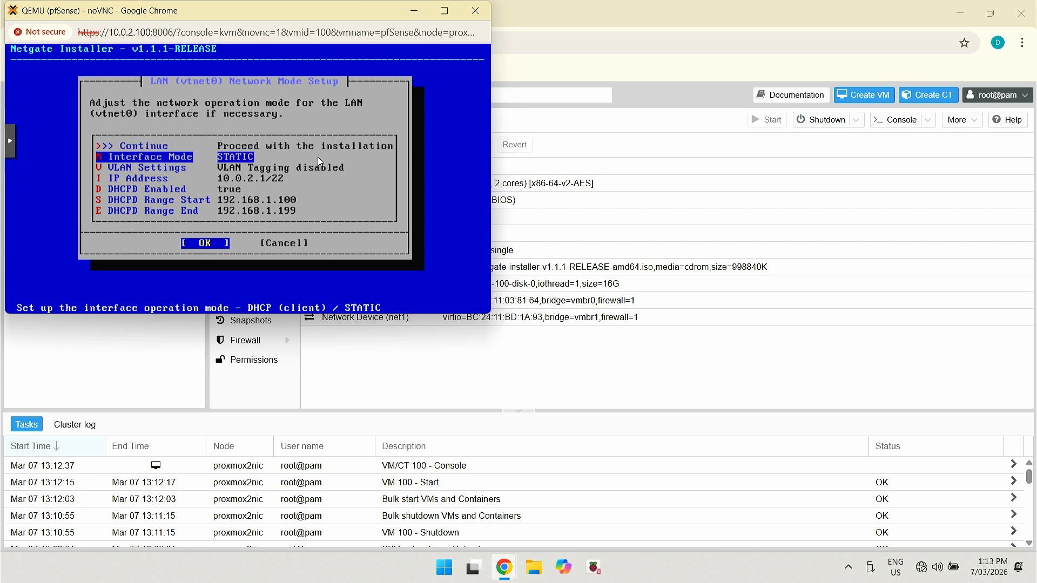
# Set the LAN DHCP range from 10.0.2.100 to 10.0.2.199 and continue
pyautogui.press('Return')
pyautogui.write('10.0.')
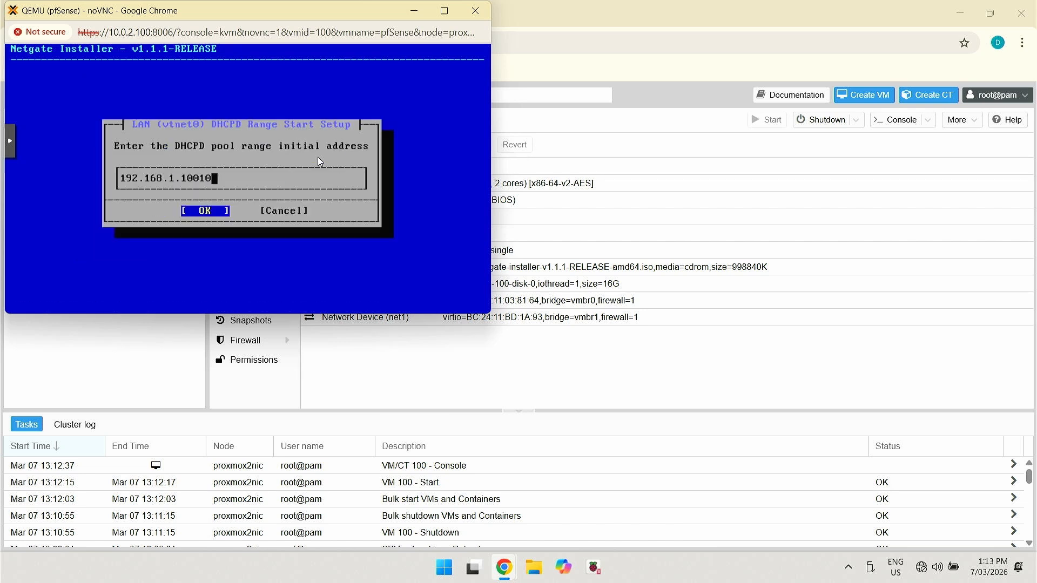
pyautogui.press('BackSpace')
pyautogui.press('BackSpace')
pyautogui.press('BackSpace')
pyautogui.press('BackSpace')
pyautogui.press('BackSpace')
pyautogui.press('BackSpace')
pyautogui.press('BackSpace')
pyautogui.press('BackSpace')
pyautogui.press('BackSpace')
pyautogui.press('BackSpace')
pyautogui.press('BackSpace')
pyautogui.press('BackSpace')
pyautogui.press('BackSpace')
pyautogui.press('BackSpace')
pyautogui.press('BackSpace')
pyautogui.press('BackSpace')
pyautogui.press('BackSpace')
pyautogui.press('BackSpace')
pyautogui.write('10.0.2.')
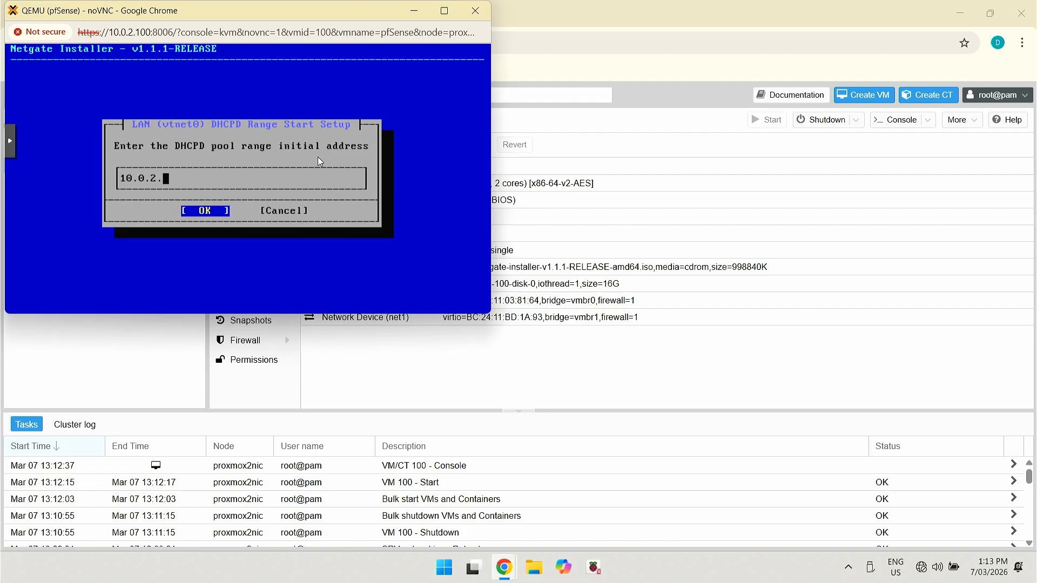
pyautogui.write('100')
pyautogui.press('Return')
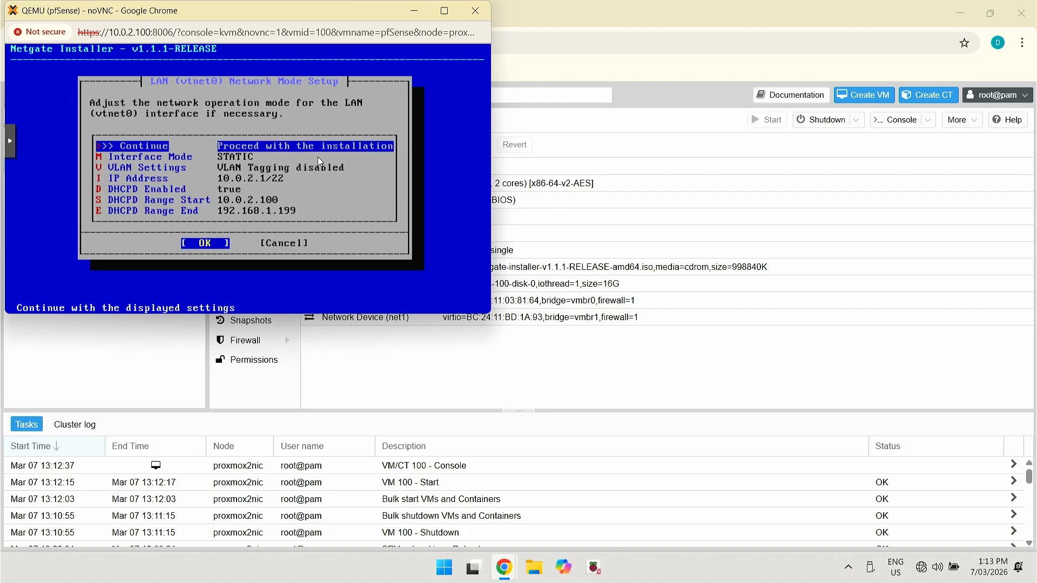
pyautogui.press('Down')
pyautogui.press('Down')
pyautogui.press('Down')
pyautogui.press('Down')
pyautogui.press('Down')
pyautogui.press('Down')
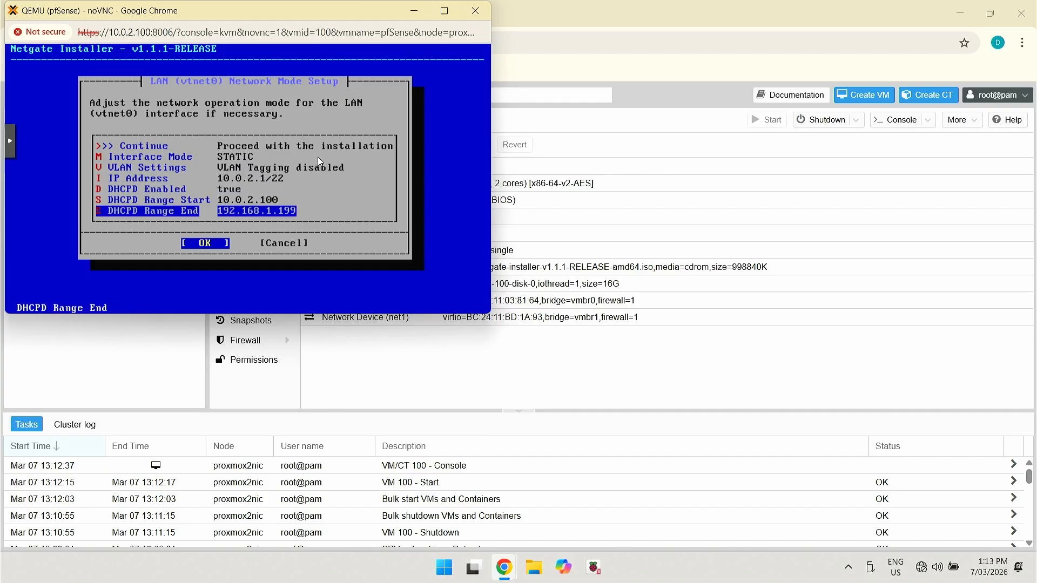
pyautogui.press('Return')
pyautogui.press('BackSpace')
pyautogui.press('BackSpace')
pyautogui.press('BackSpace')
pyautogui.press('BackSpace')
pyautogui.press('BackSpace')
pyautogui.press('BackSpace')
pyautogui.press('BackSpace')
pyautogui.press('BackSpace')
pyautogui.press('BackSpace')
pyautogui.press('BackSpace')
pyautogui.press('BackSpace')
pyautogui.press('BackSpace')
pyautogui.press('BackSpace')
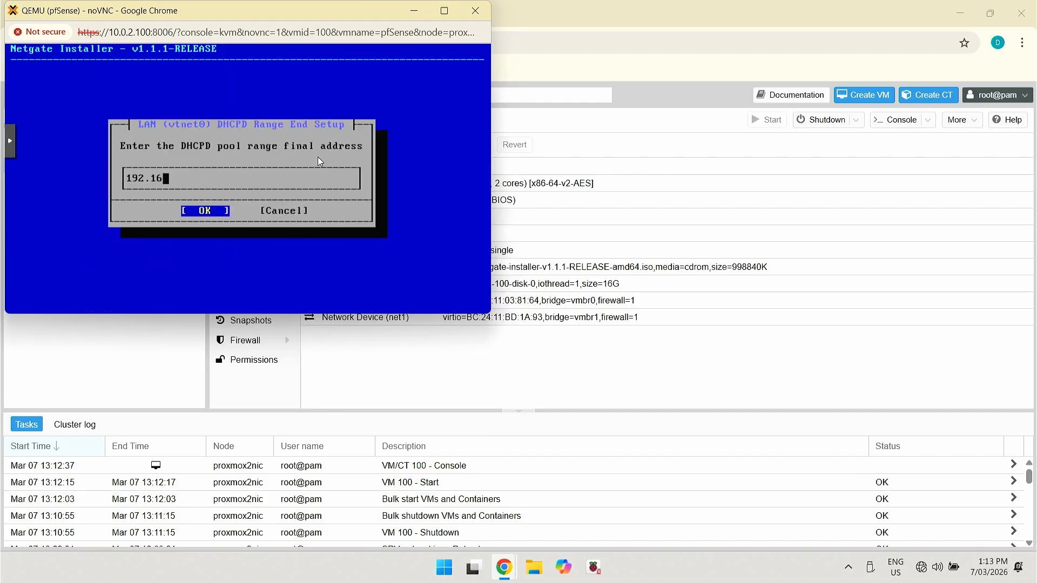
pyautogui.write('10.0.2.199')
pyautogui.press('Return')
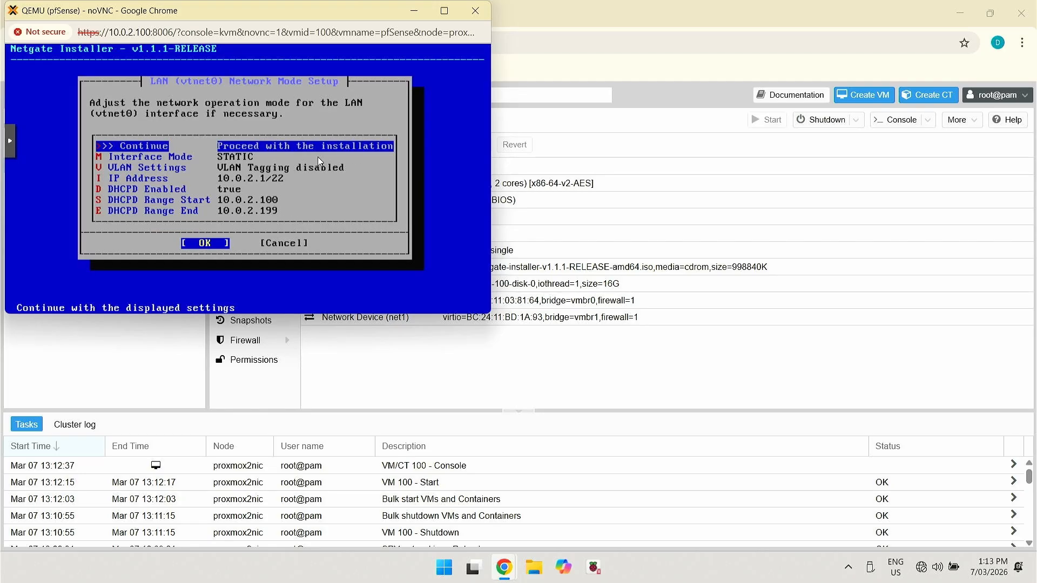
pyautogui.press('Return')
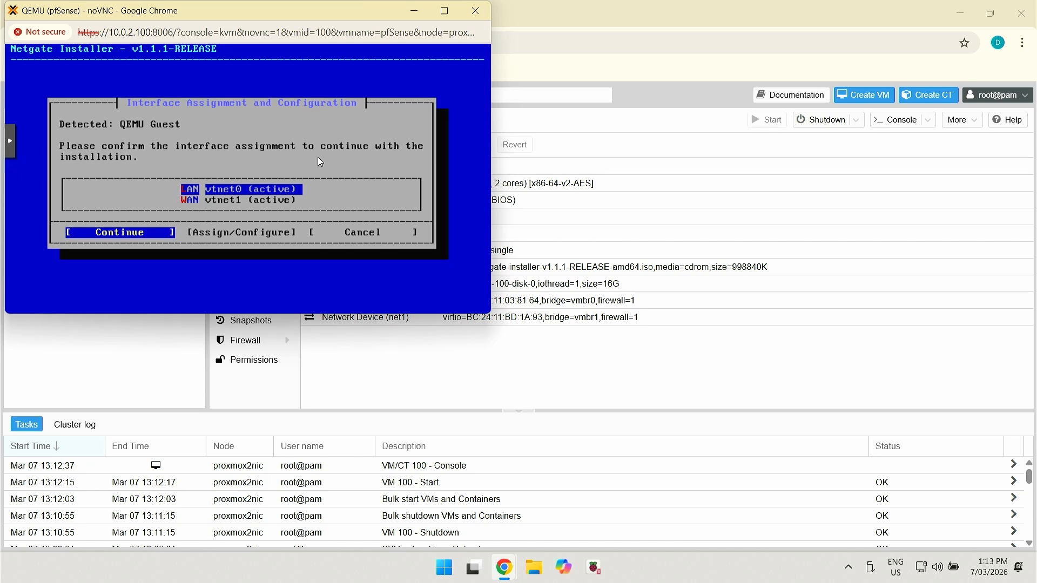
# Install pfSense CE 2.8.1 with default ZFS options onto the 16G virtual disk
pyautogui.press('Return')
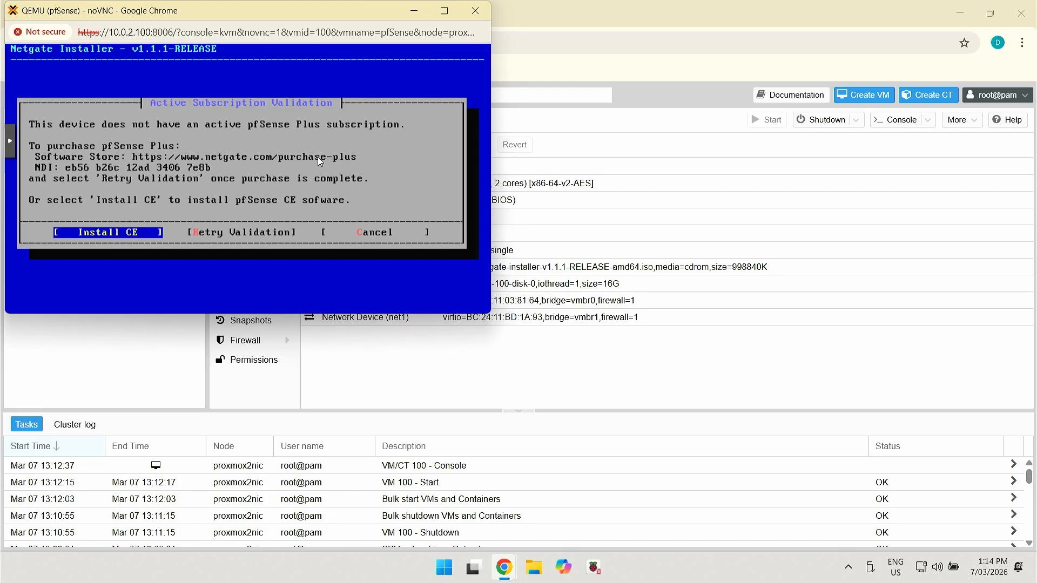
pyautogui.press('Return')
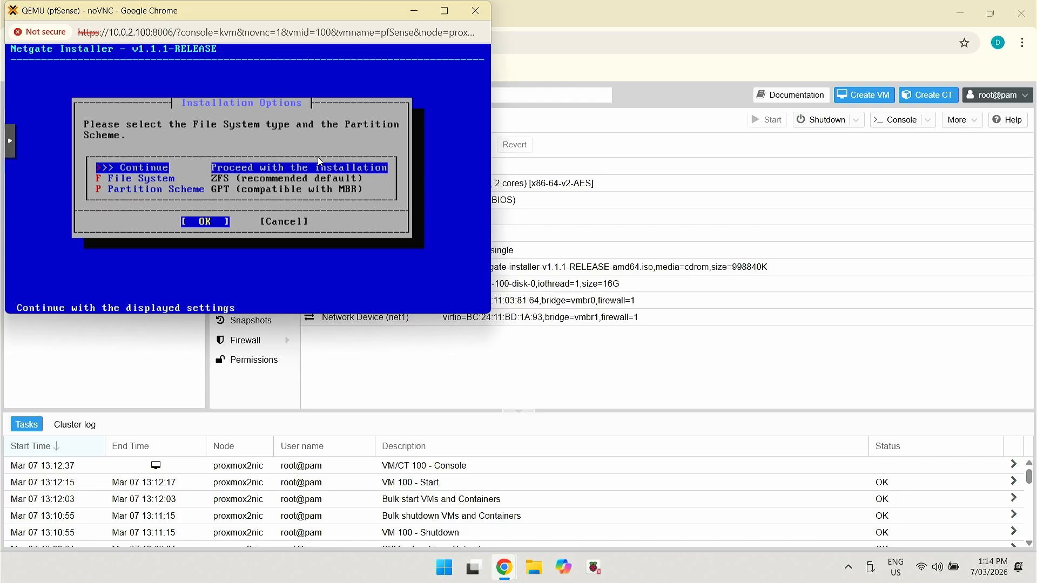
pyautogui.press('Return')
pyautogui.press('Return')
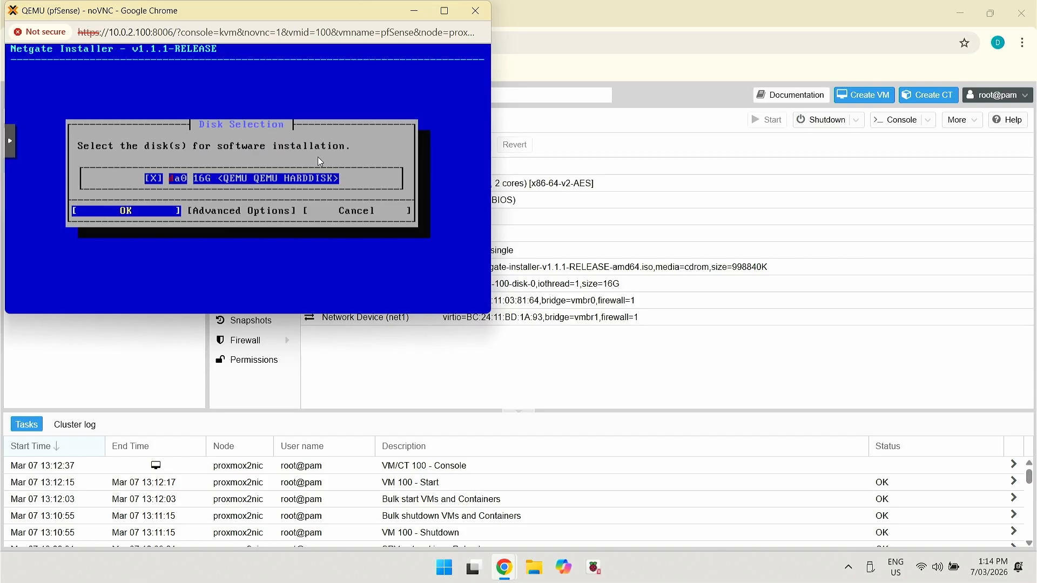
pyautogui.press('Return')
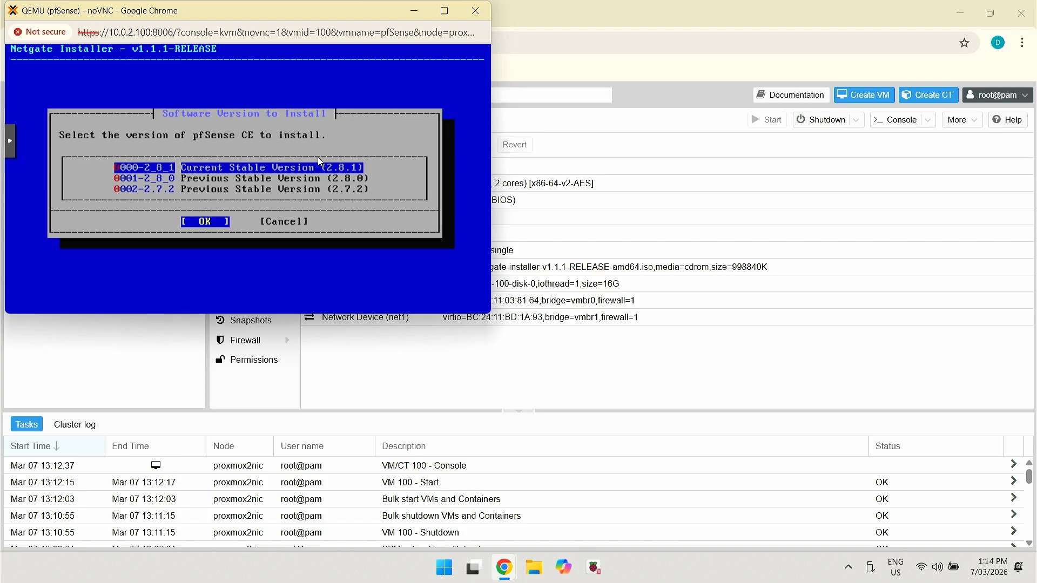
pyautogui.press('Return')
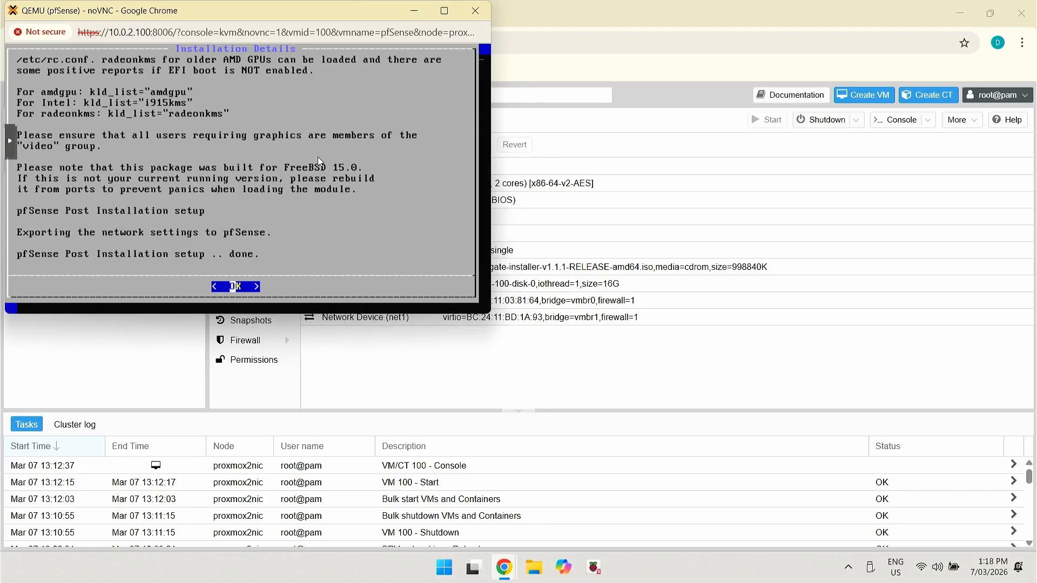
pyautogui.press('Return')
pyautogui.press('Return')
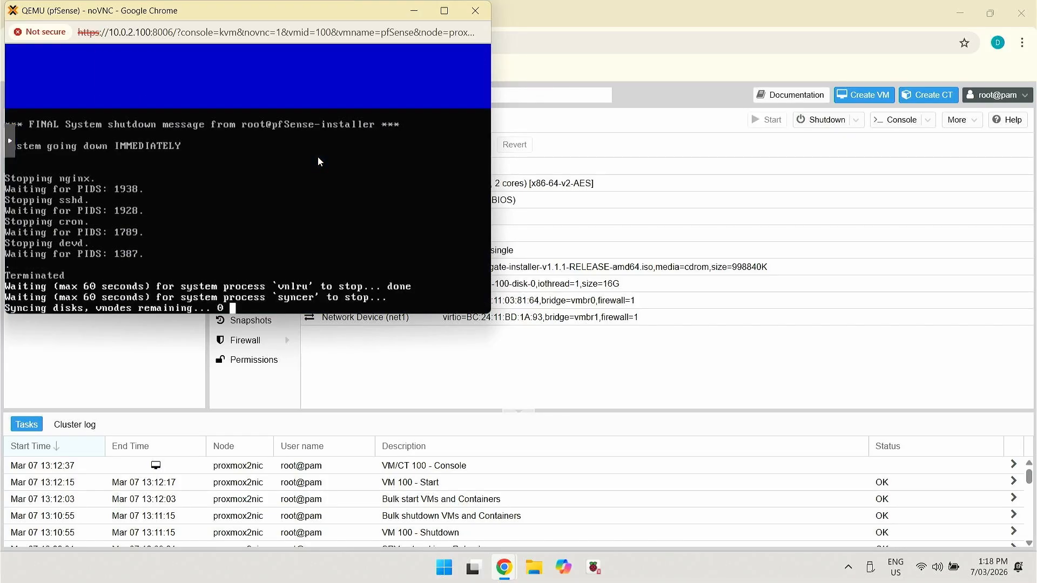
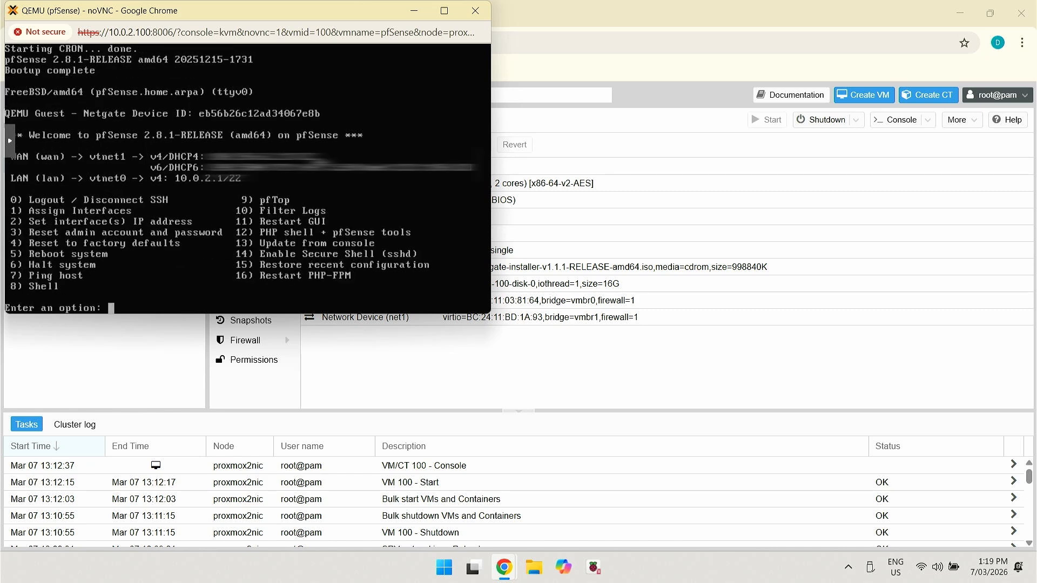
pyautogui.click(475, 10)
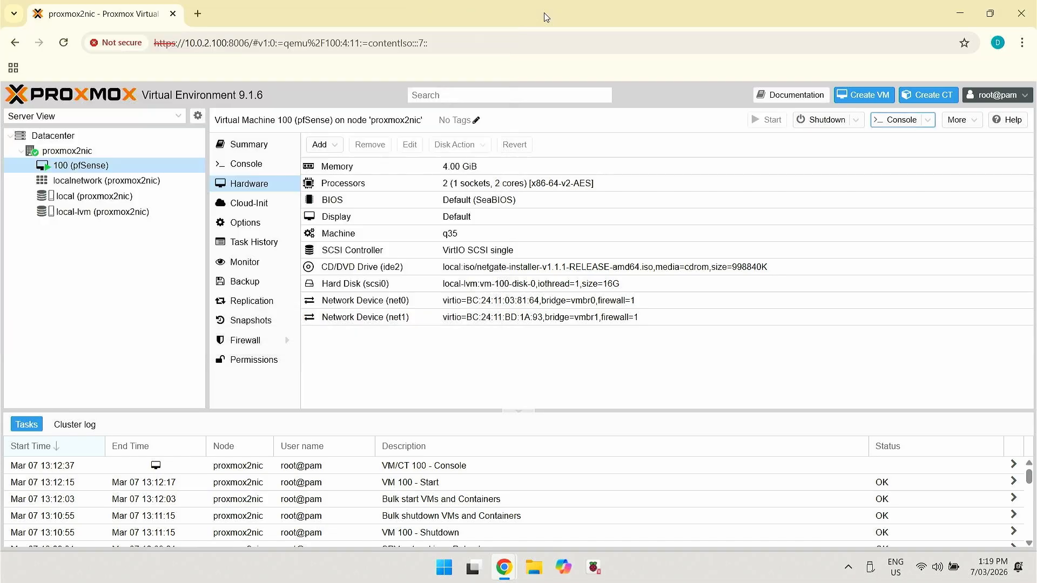
pyautogui.click(201, 14)
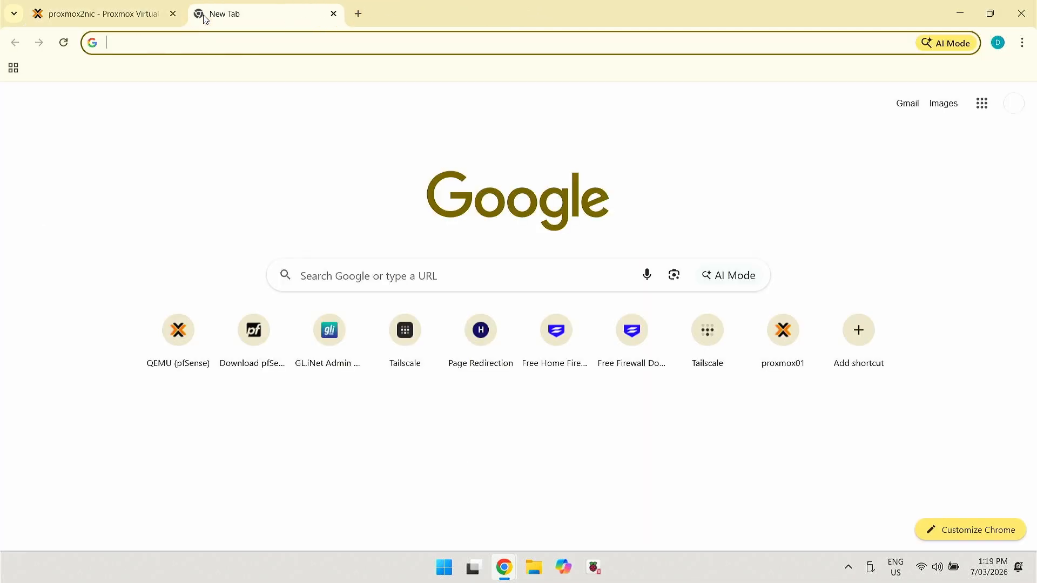
pyautogui.write('10.')
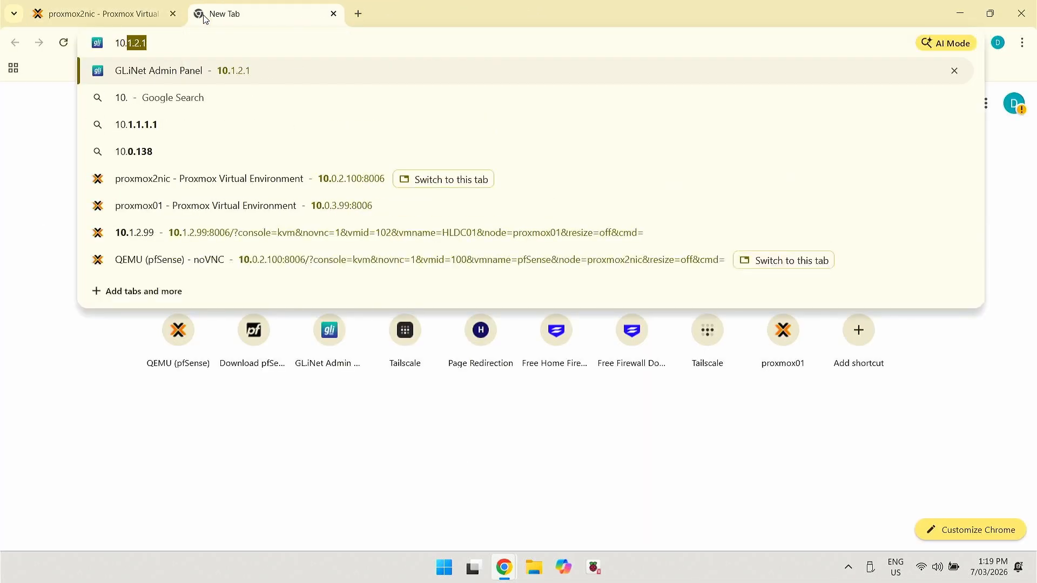
pyautogui.write('0.2.1')
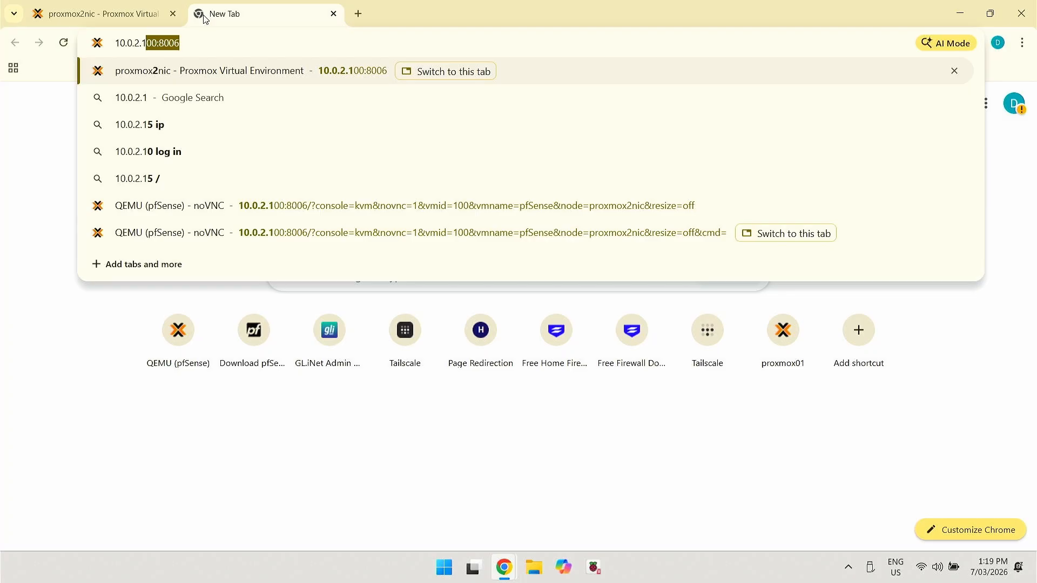
pyautogui.write(':')
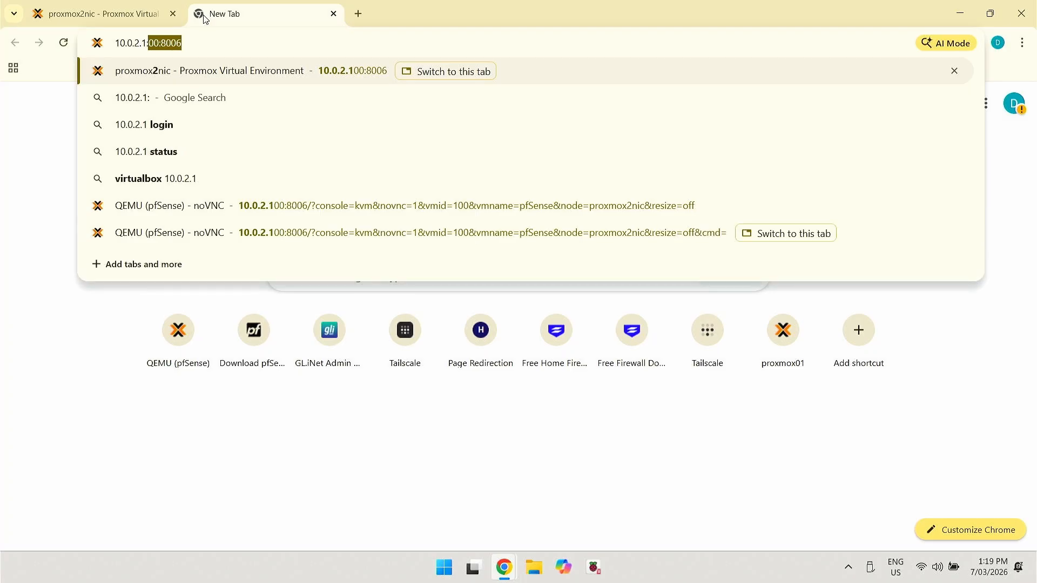
pyautogui.press('BackSpace')
pyautogui.press('BackSpace')
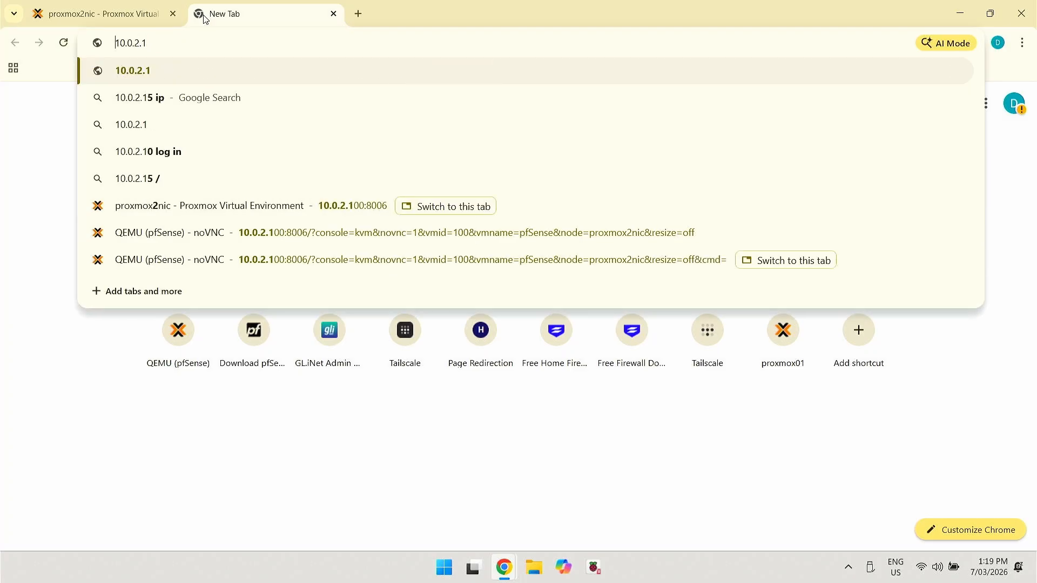
pyautogui.write('https:/')
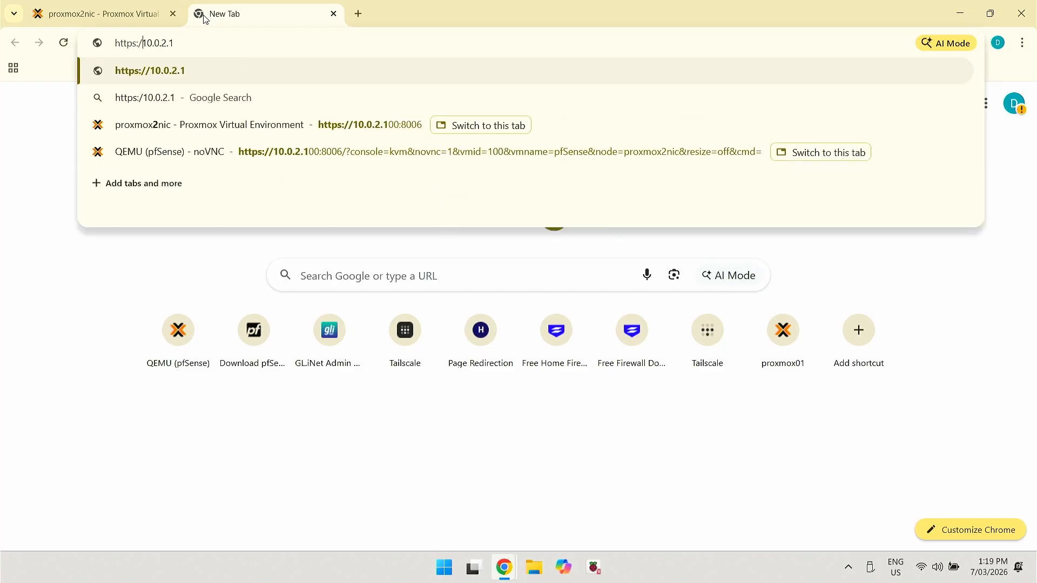
pyautogui.write('/')
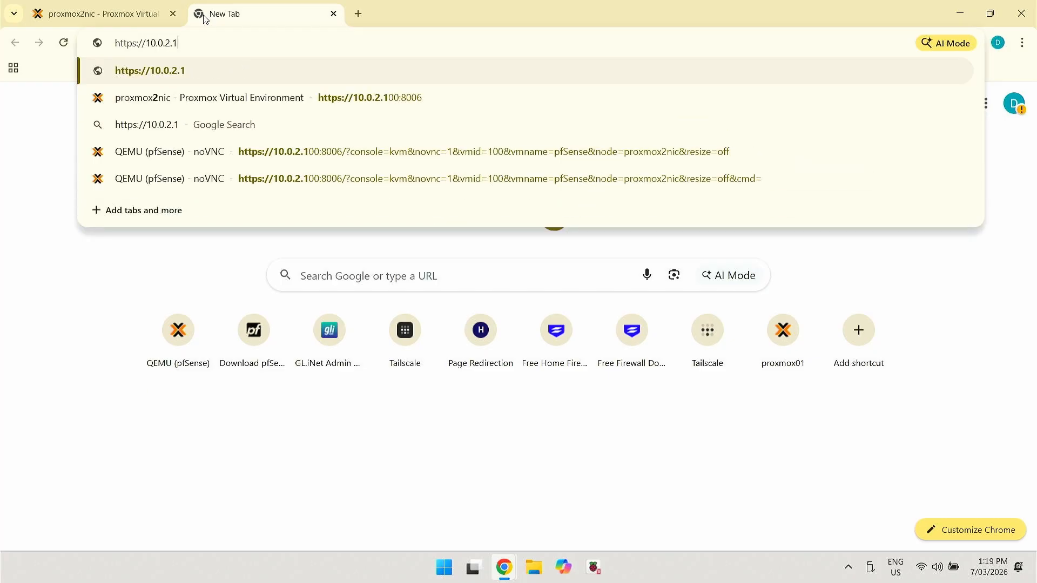
pyautogui.press('Return')
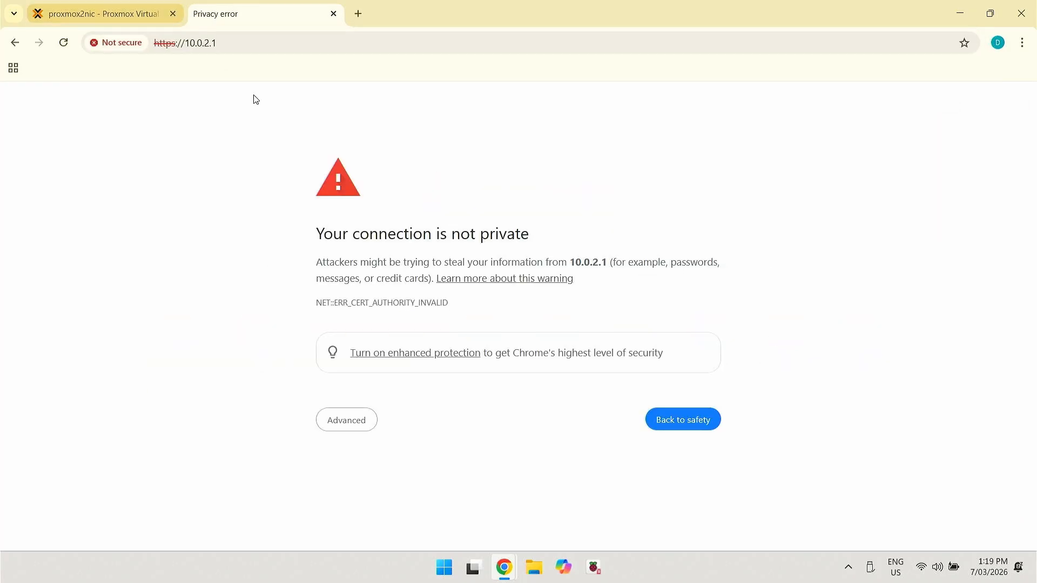
pyautogui.click(348, 421)
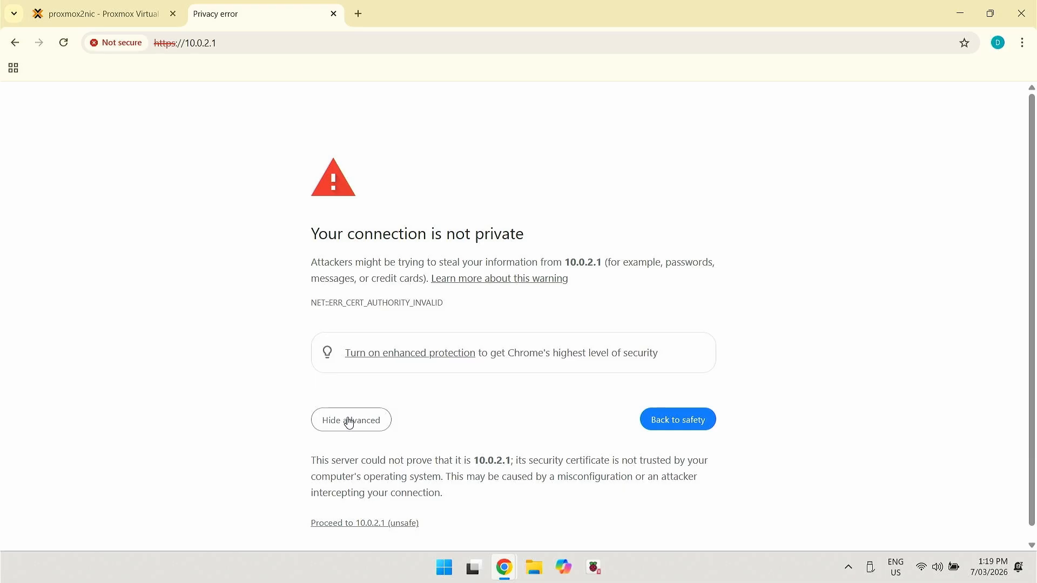
# Proceed past the warning, sign in to pfSense as admin with its password, then return to Proxmox
pyautogui.click(348, 524)
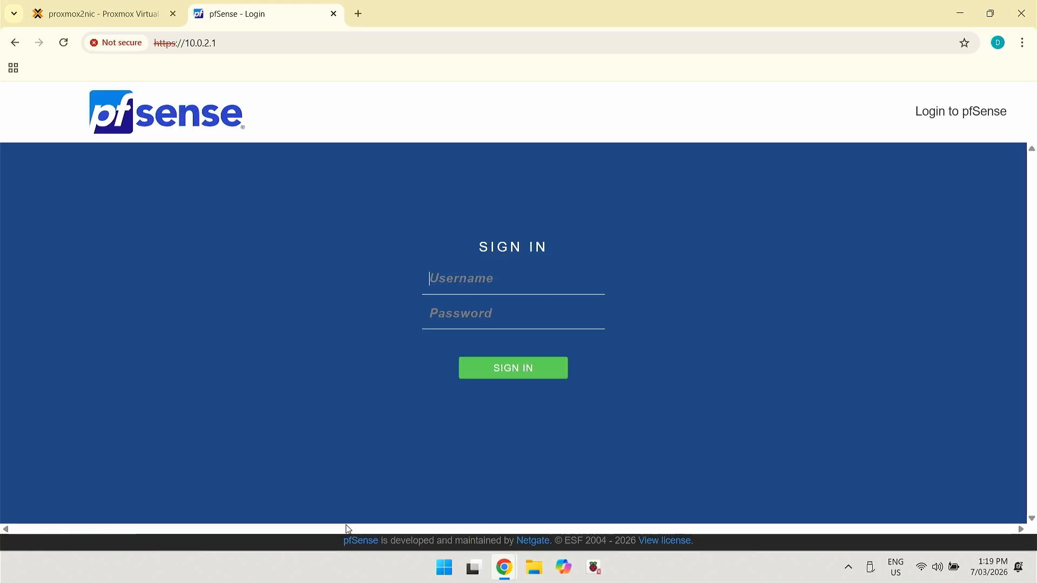
pyautogui.write('admin')
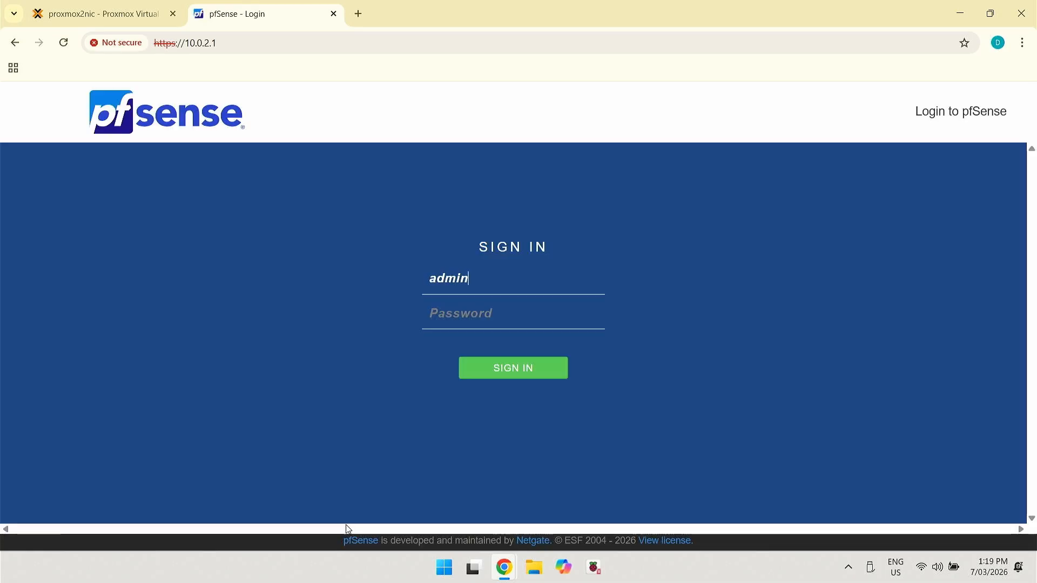
pyautogui.press('Tab')
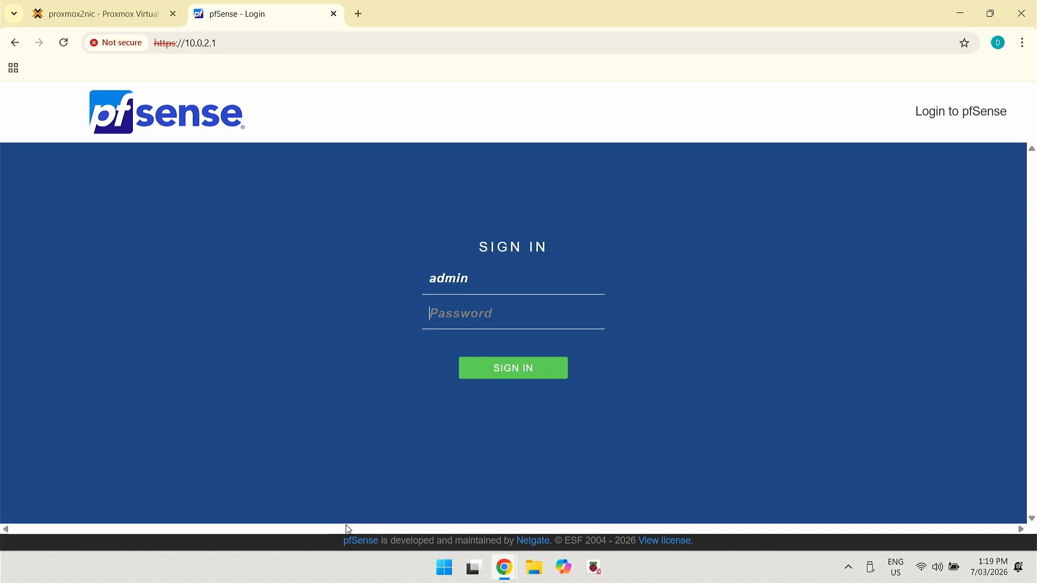
pyautogui.write('pfsense')
pyautogui.press('Return')
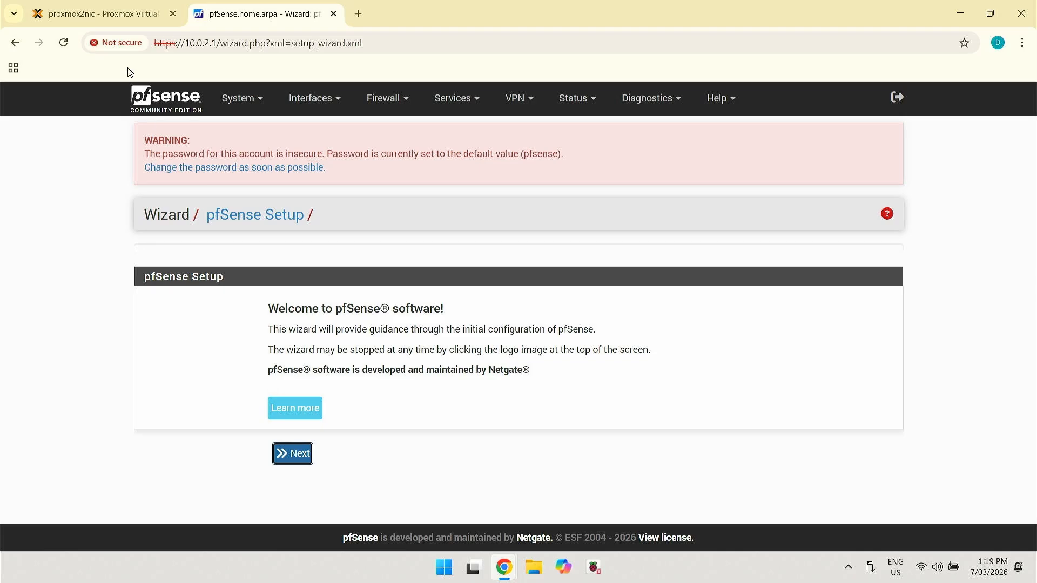
pyautogui.click(134, 11)
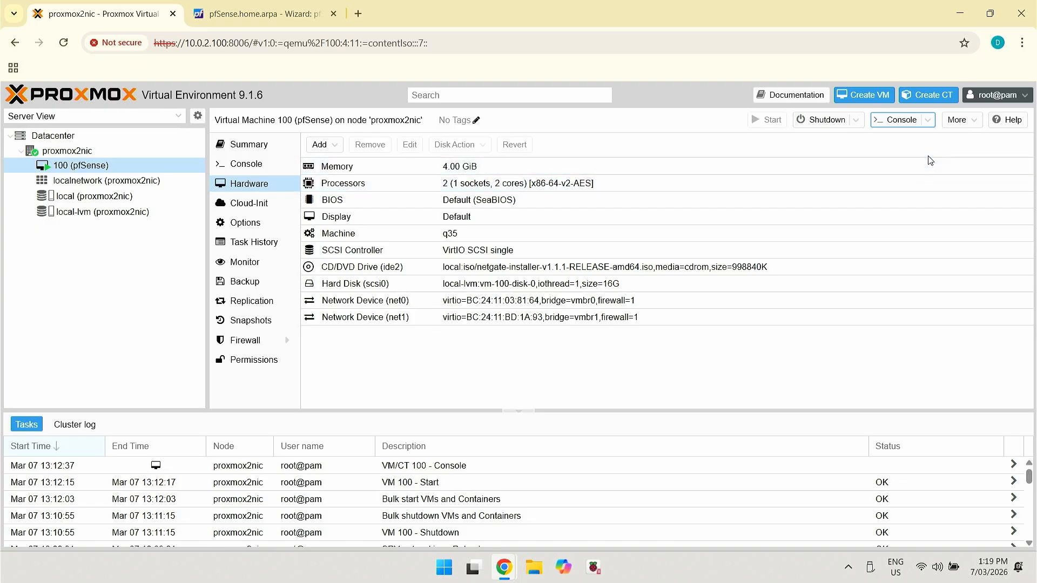
# Halt pfSense VM 100 from its console using menu option 6 and confirming with y
pyautogui.click(887, 126)
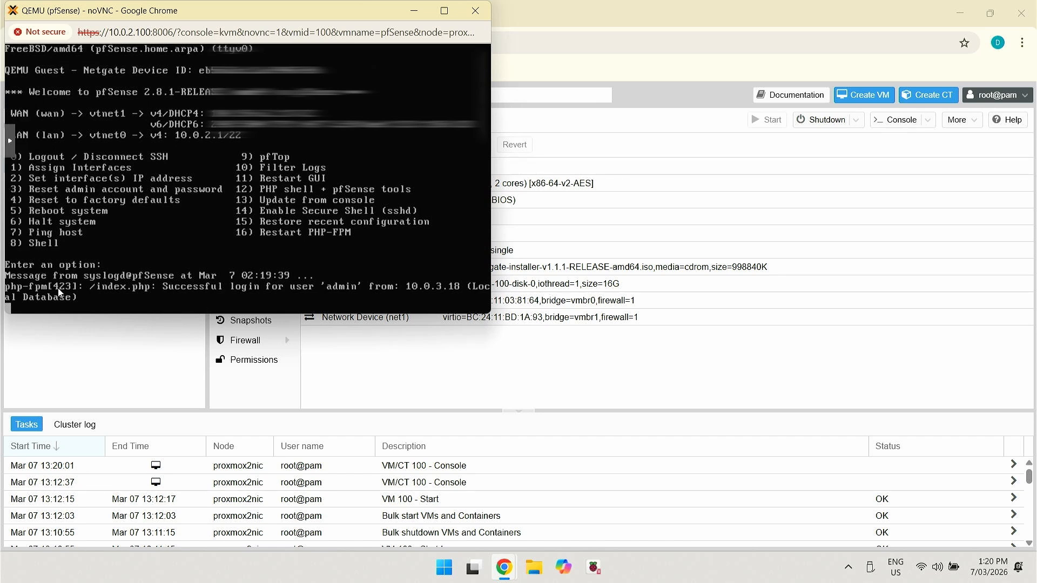
pyautogui.write('6')
pyautogui.press('Return')
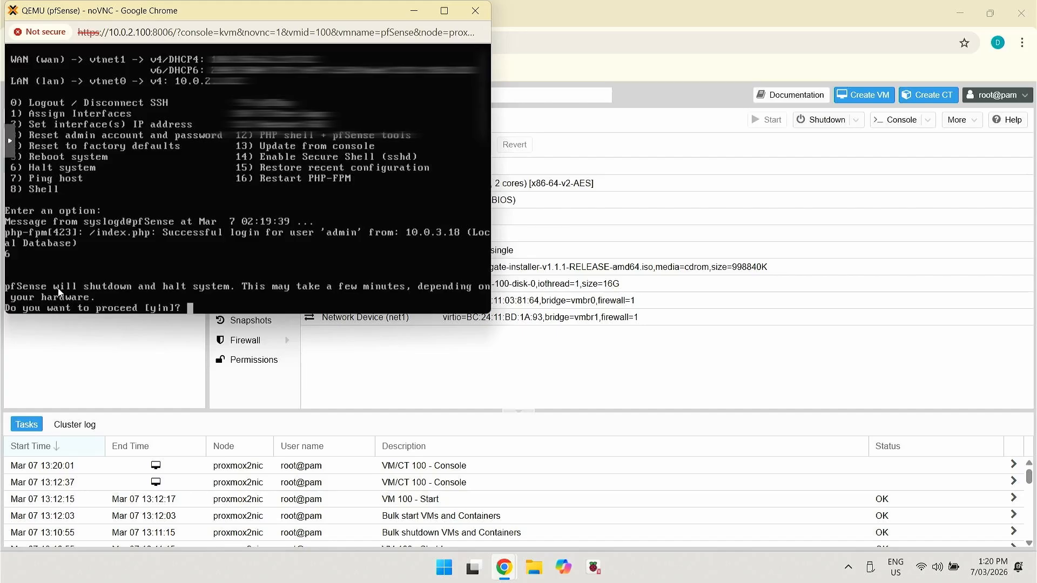
pyautogui.write('y')
pyautogui.press('Return')
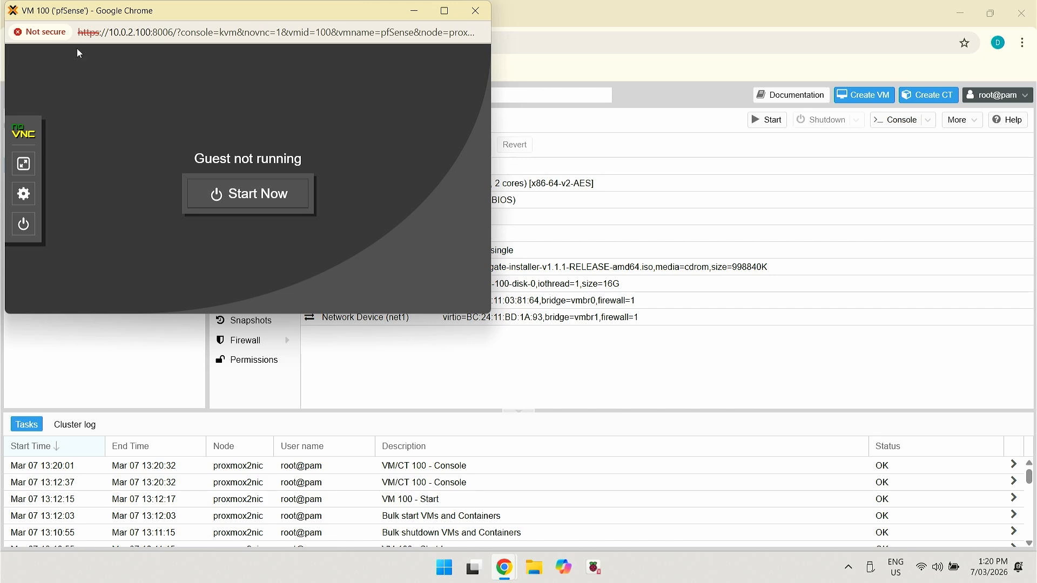
pyautogui.click(477, 12)
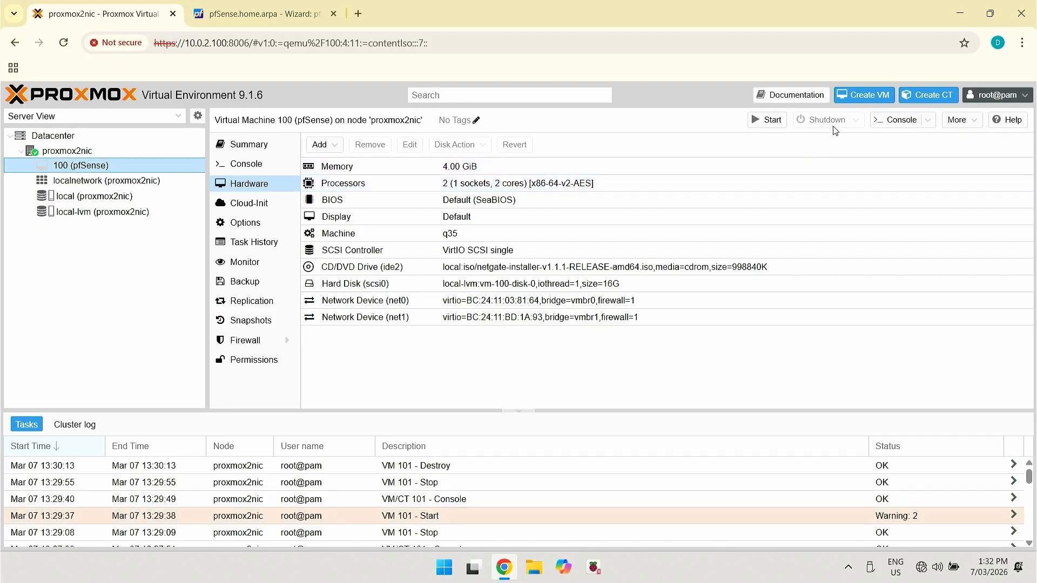
# Start a new VM named SophosHomeFW
pyautogui.click(861, 97)
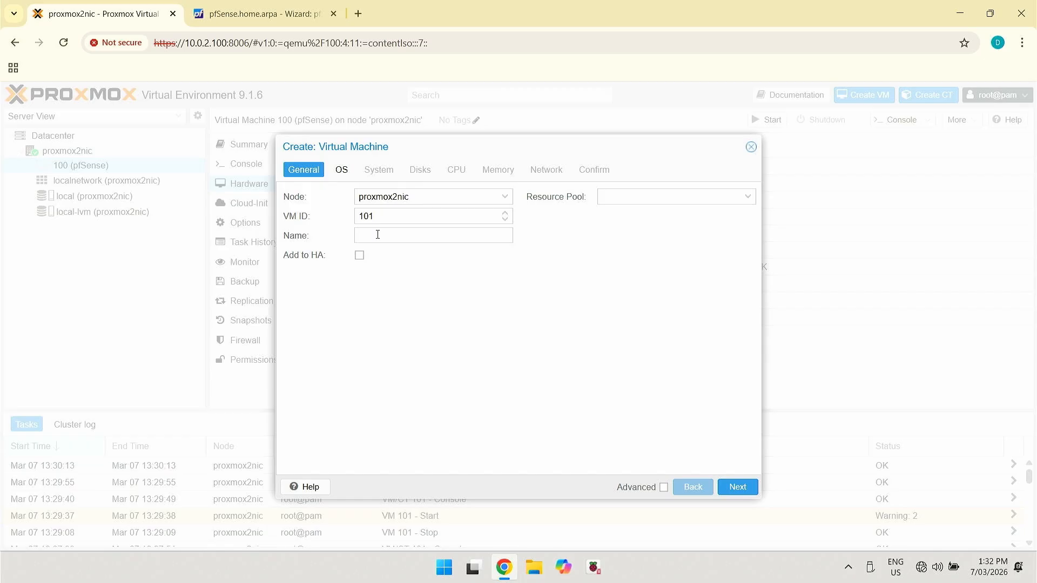
pyautogui.click(377, 234)
pyautogui.write('Soh')
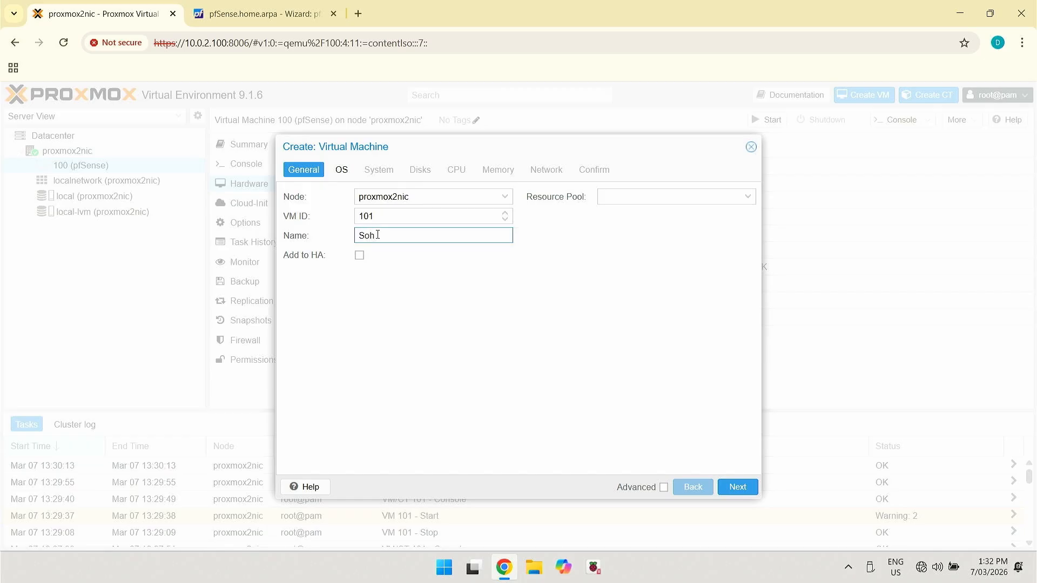
pyautogui.press('BackSpace')
pyautogui.write('phosHomeFW')
# Use SW-22.0.0_GA-411.iso as the install image and q35 as the machine type
pyautogui.click(744, 486)
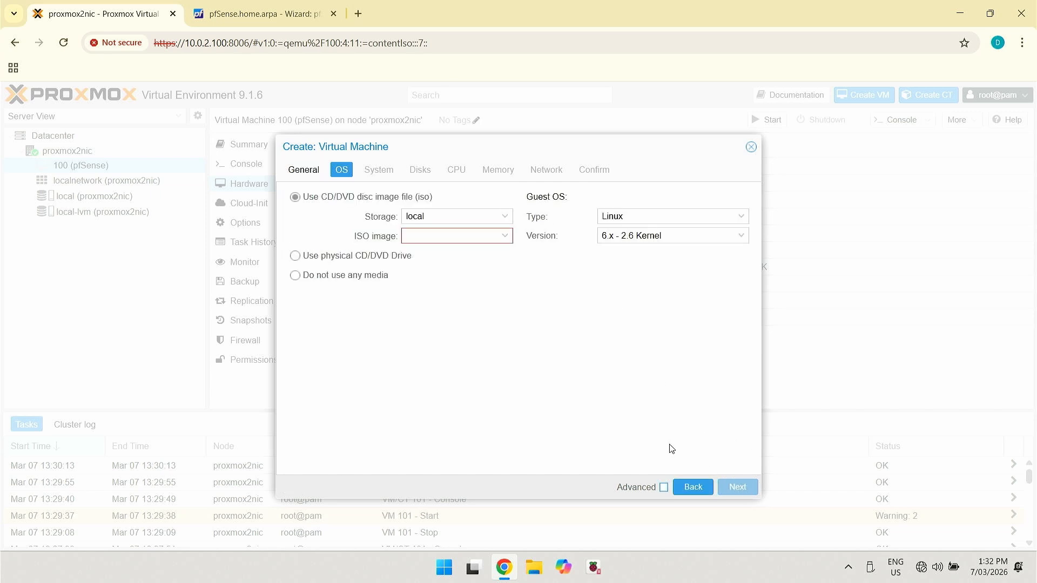
pyautogui.click(504, 236)
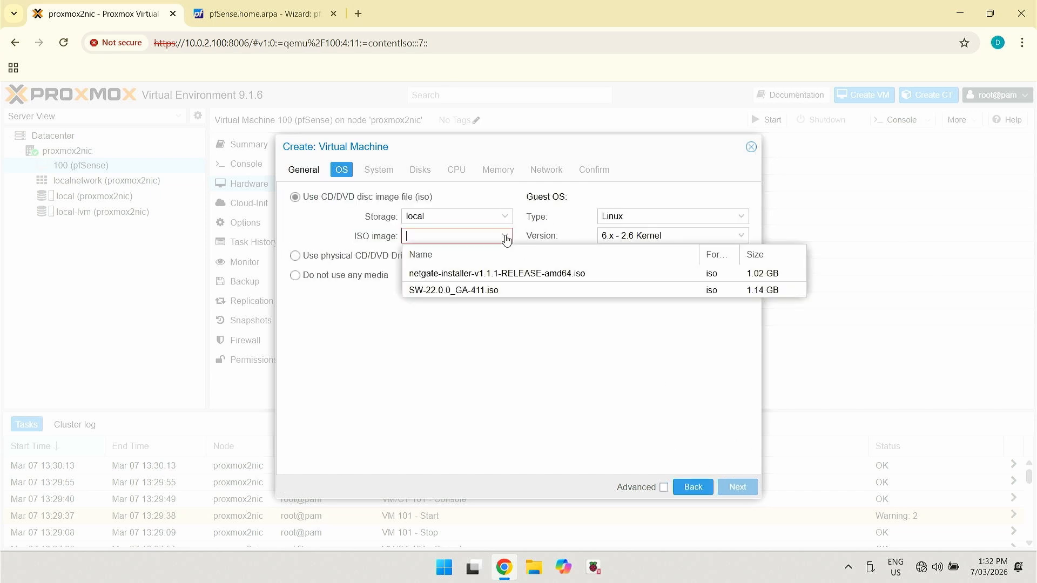
pyautogui.click(455, 290)
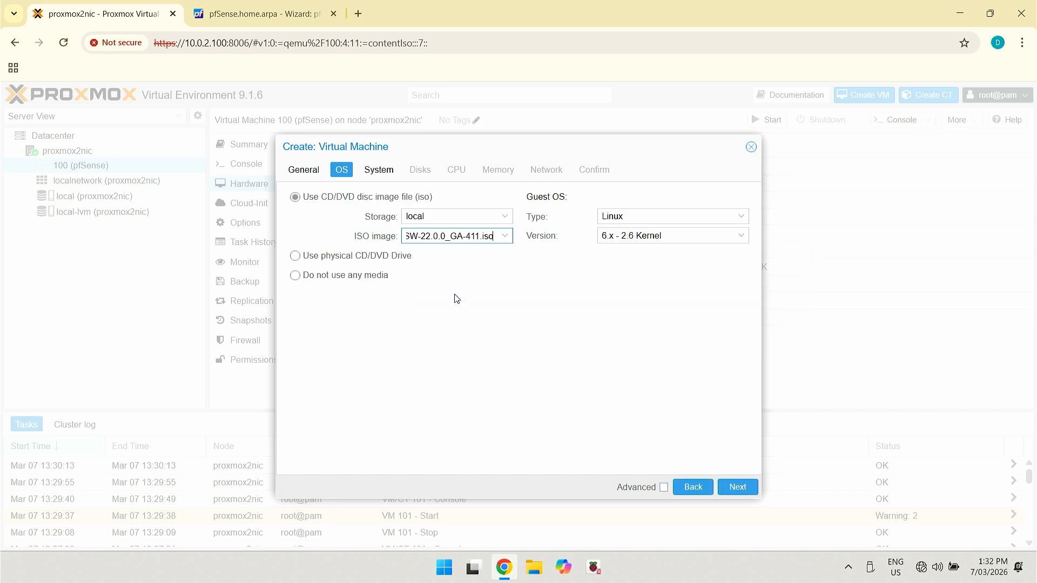
pyautogui.click(738, 488)
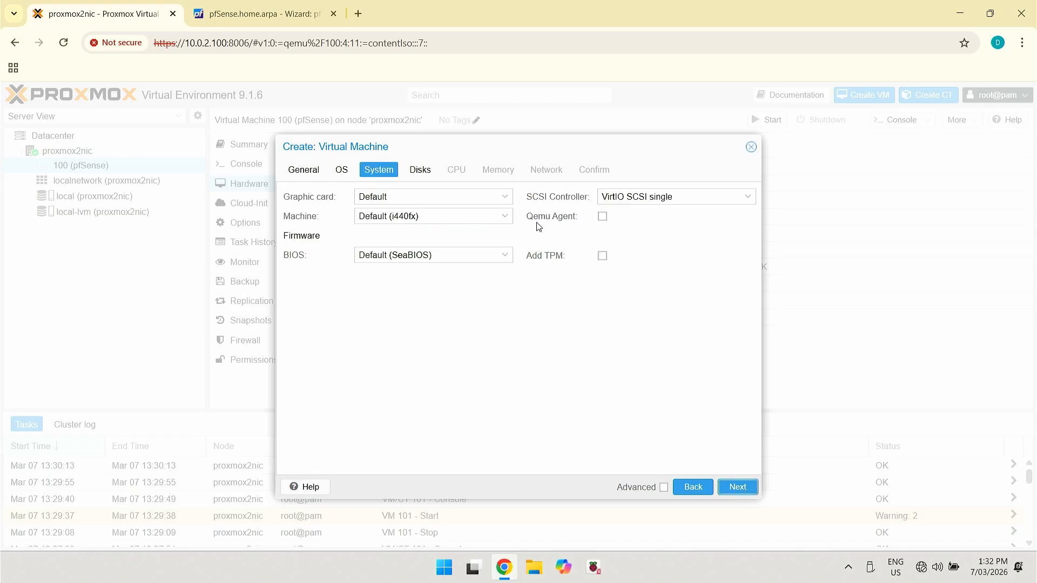
pyautogui.click(505, 216)
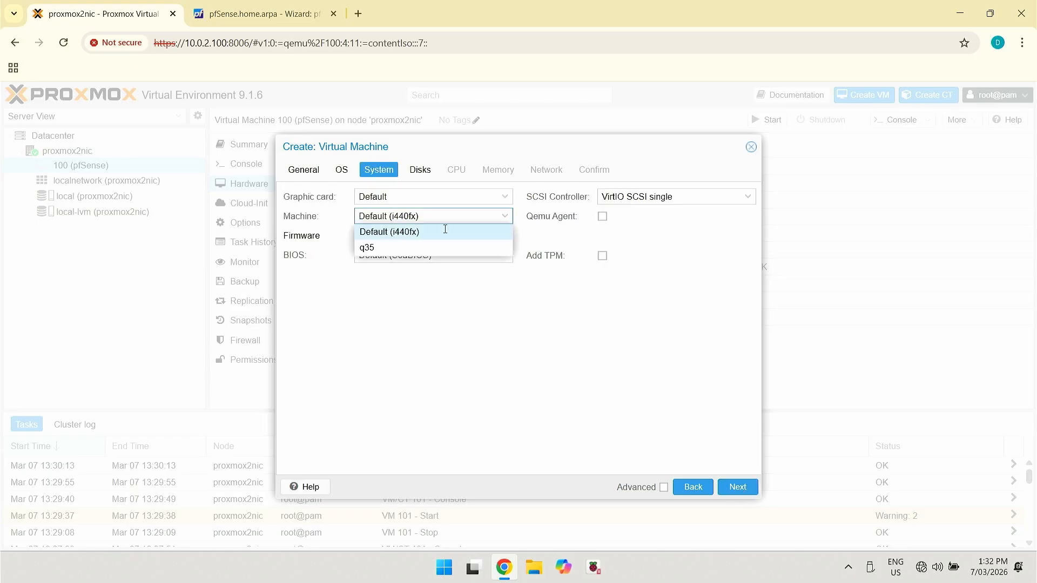
pyautogui.click(398, 250)
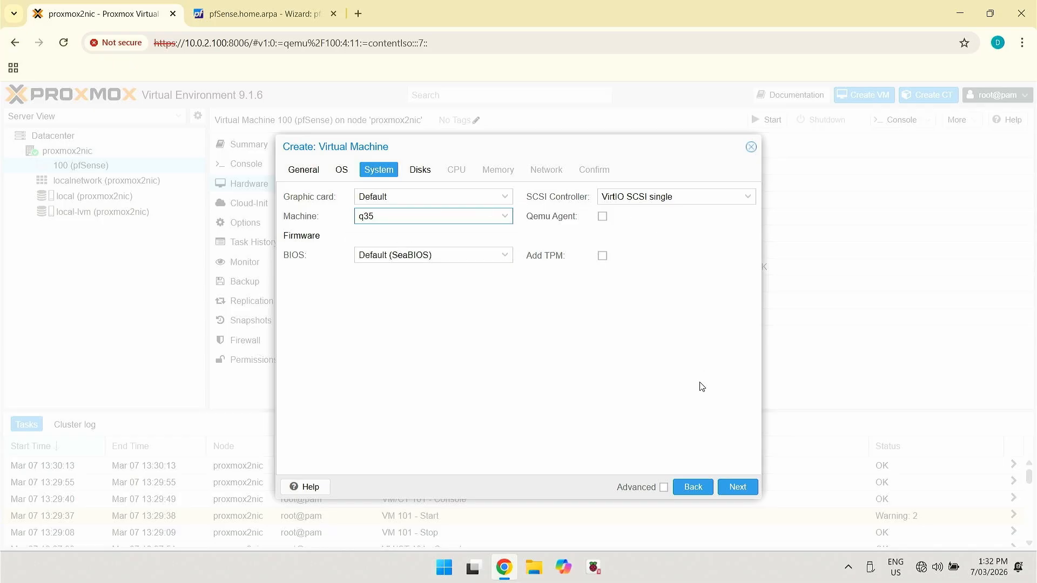
pyautogui.click(741, 488)
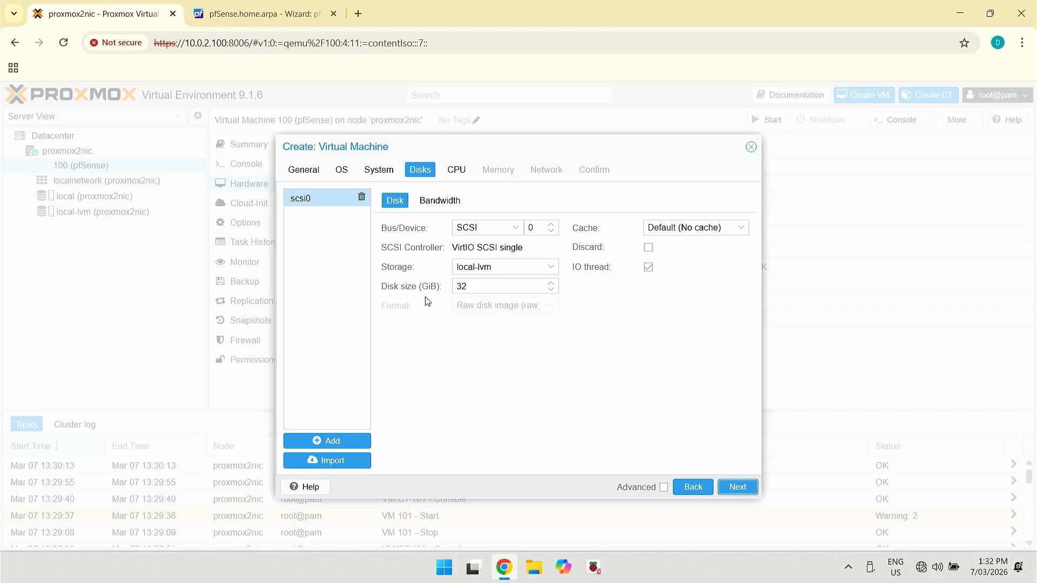
# Set the VM disk's cache mode to Write back
pyautogui.click(744, 232)
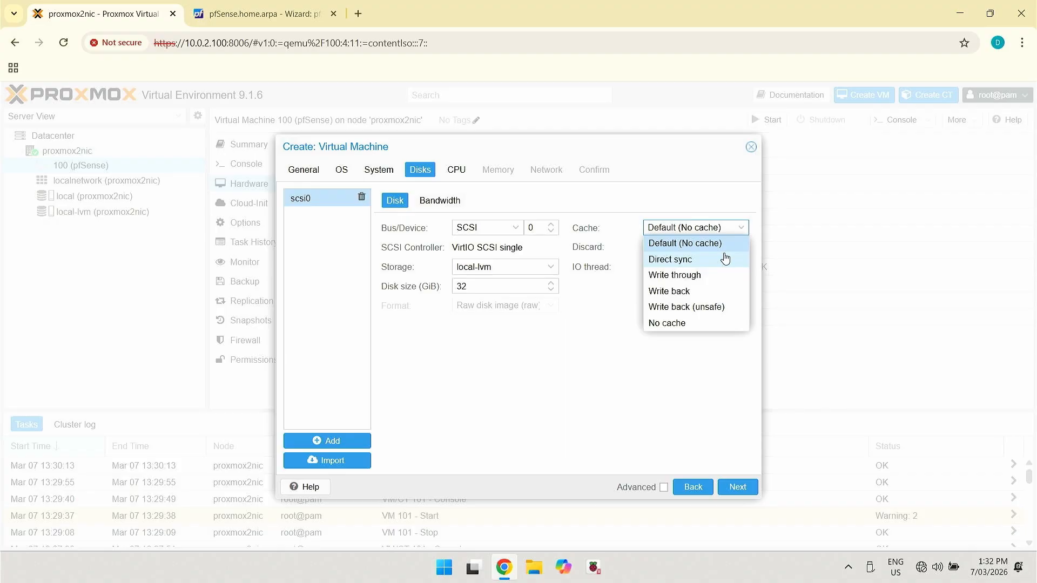
pyautogui.click(675, 292)
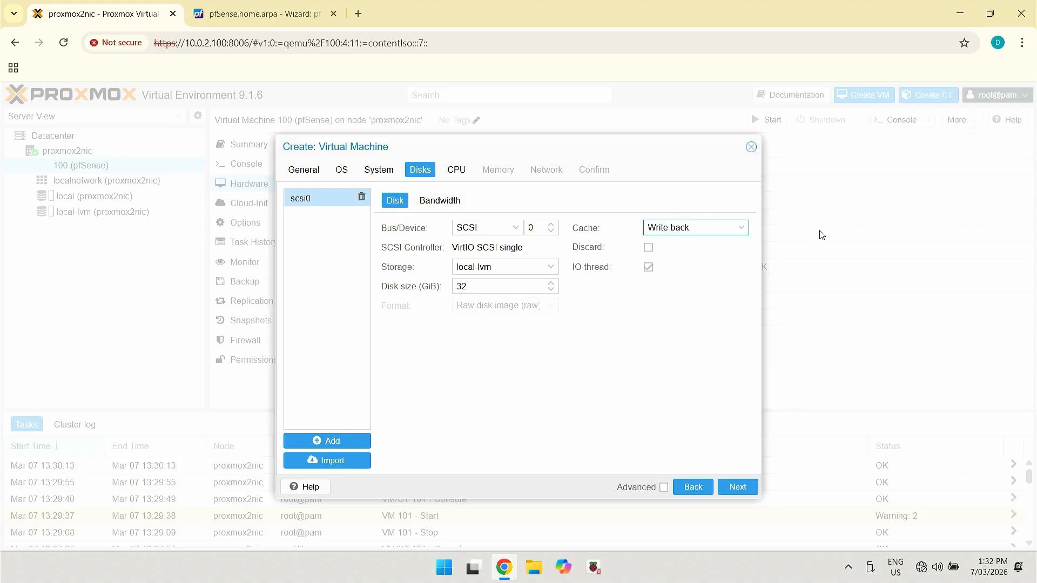
pyautogui.click(742, 490)
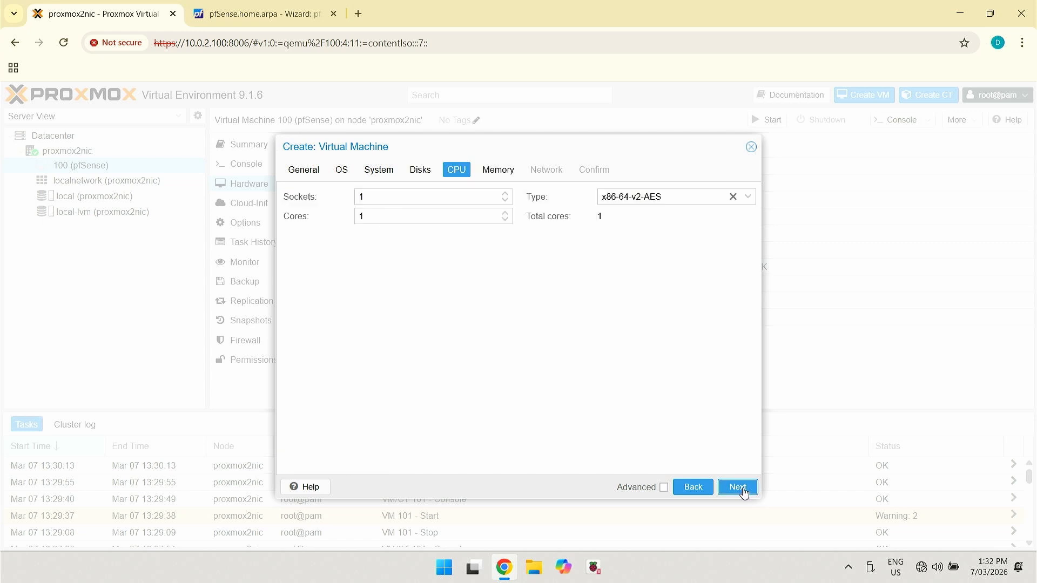
# Give the VM 2 CPU cores and 4096 MiB of memory
pyautogui.doubleClick(360, 216)
pyautogui.write('2')
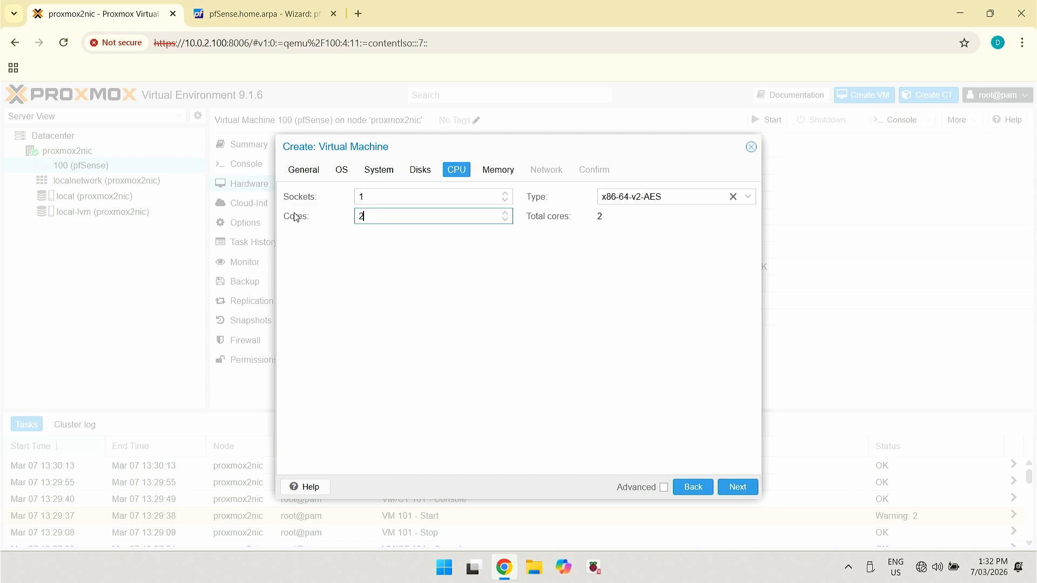
pyautogui.click(743, 488)
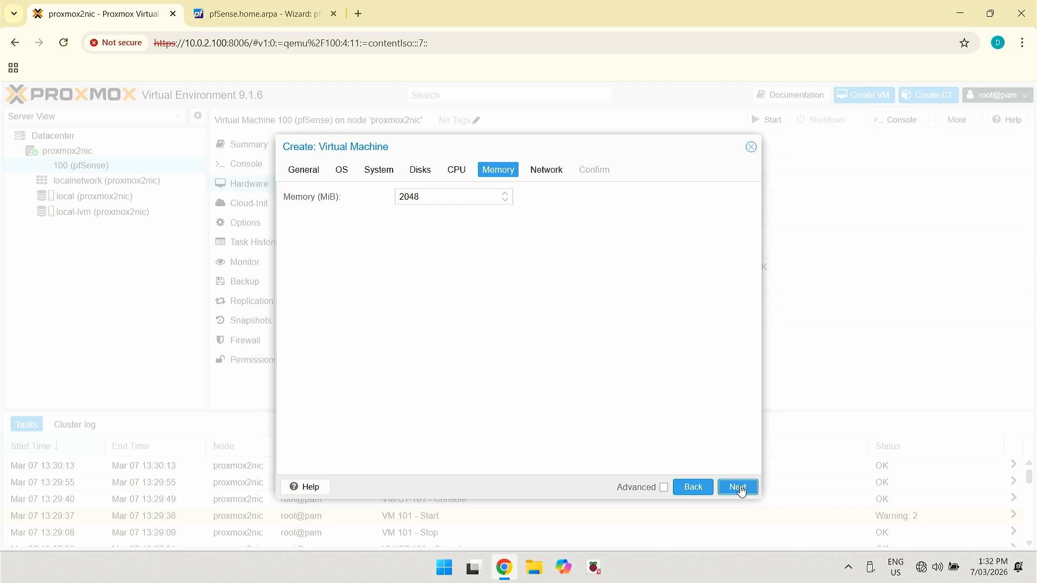
pyautogui.moveTo(423, 197); pyautogui.dragTo(344, 201)
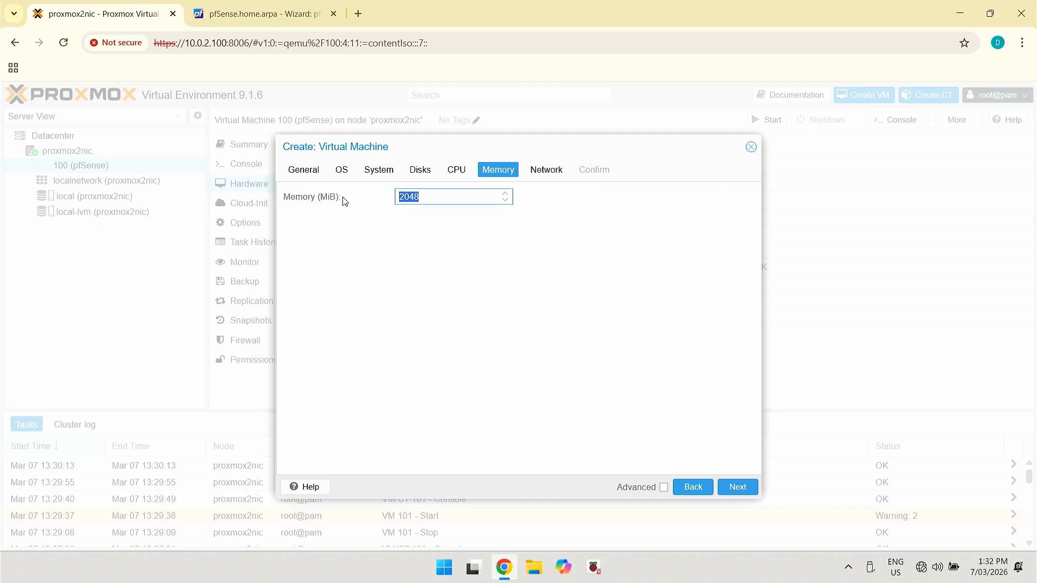
pyautogui.write('4096')
# Use an Intel E1000 network card and finish creating VM 101
pyautogui.click(742, 487)
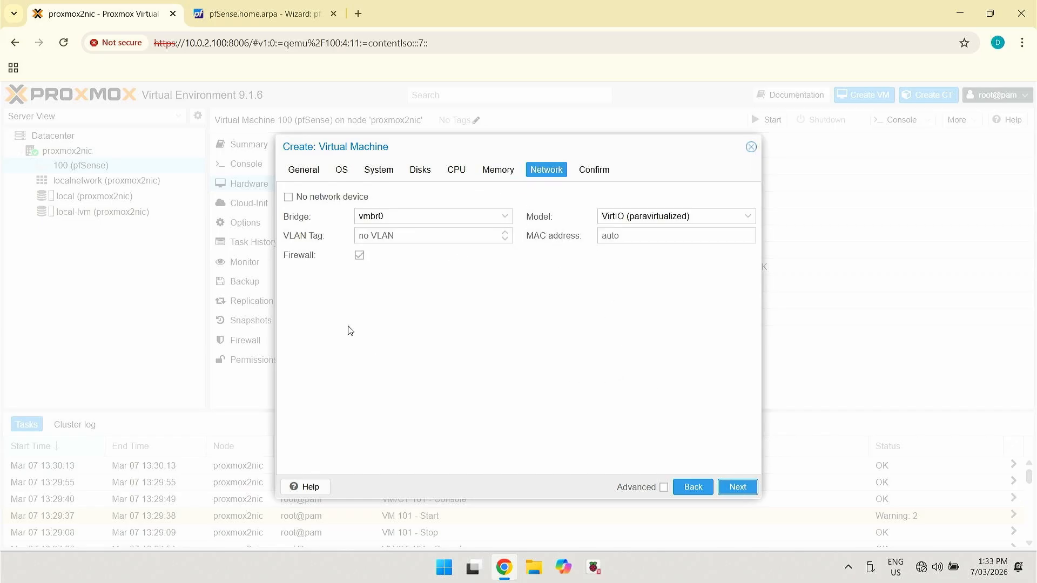
pyautogui.click(751, 218)
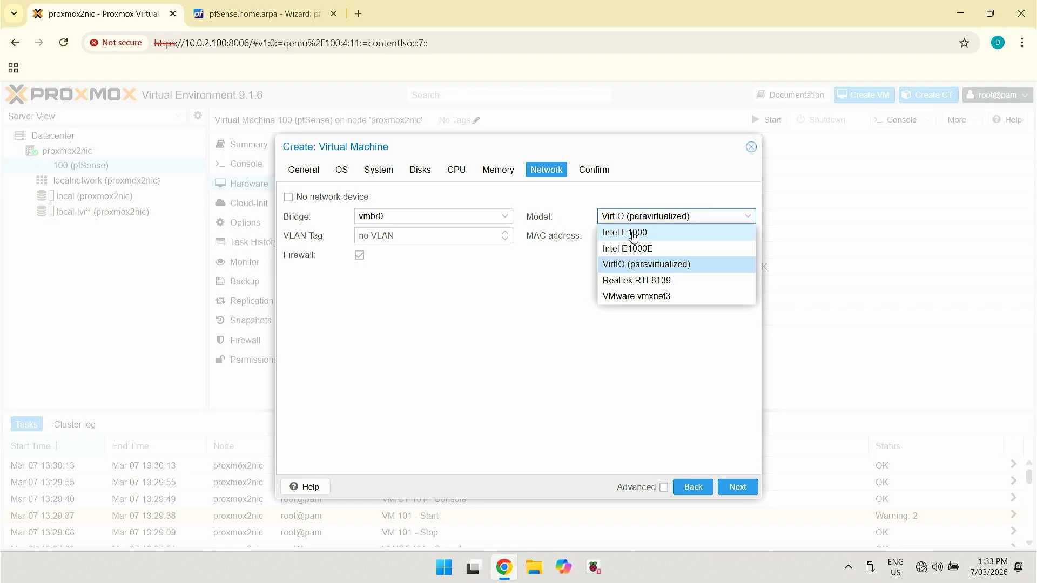
pyautogui.click(634, 233)
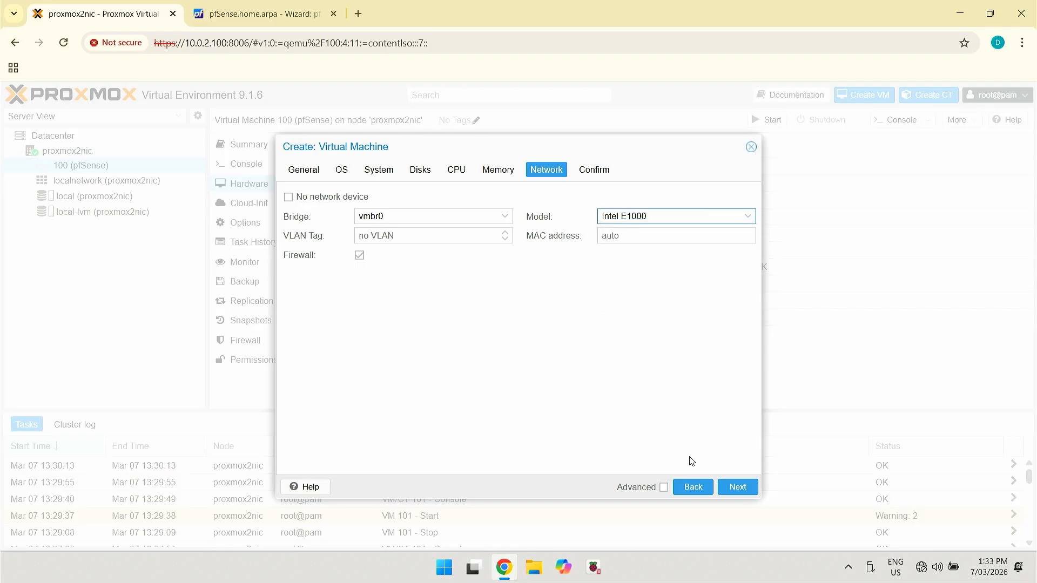
pyautogui.click(742, 489)
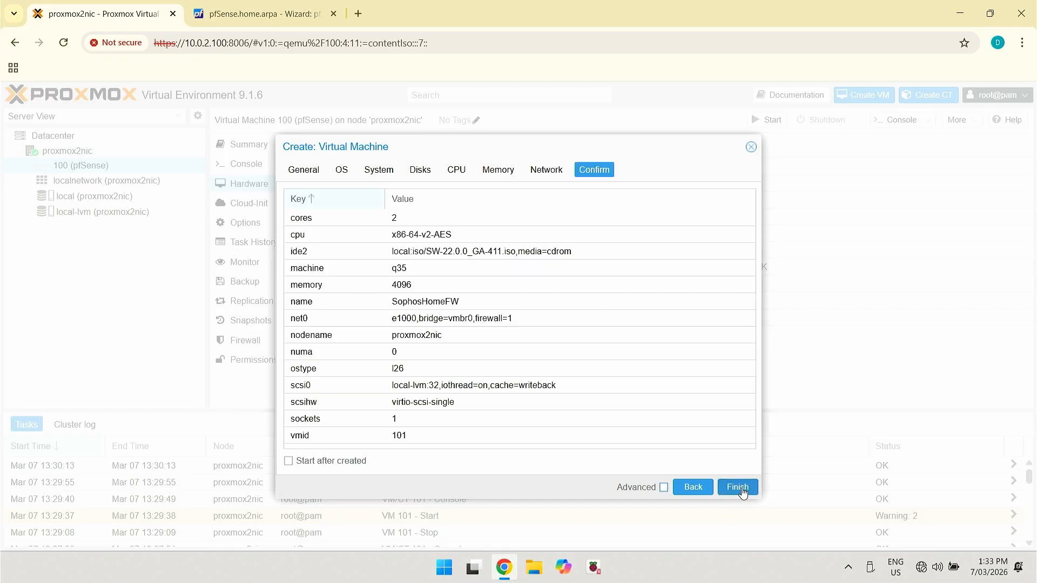
pyautogui.click(739, 488)
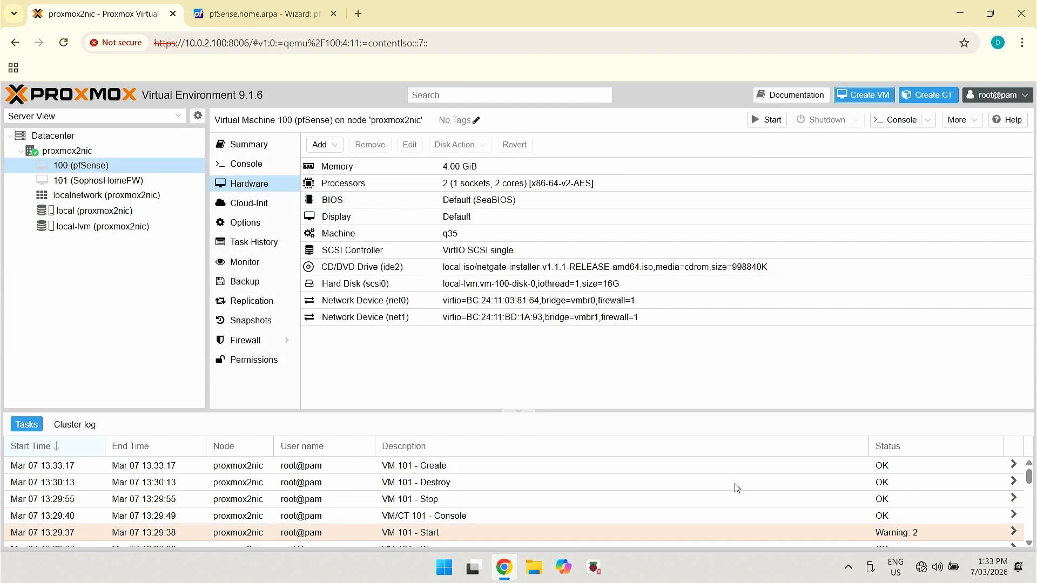
# Add a second 80 GiB hard disk on local-lvm with Write back cache
pyautogui.click(109, 182)
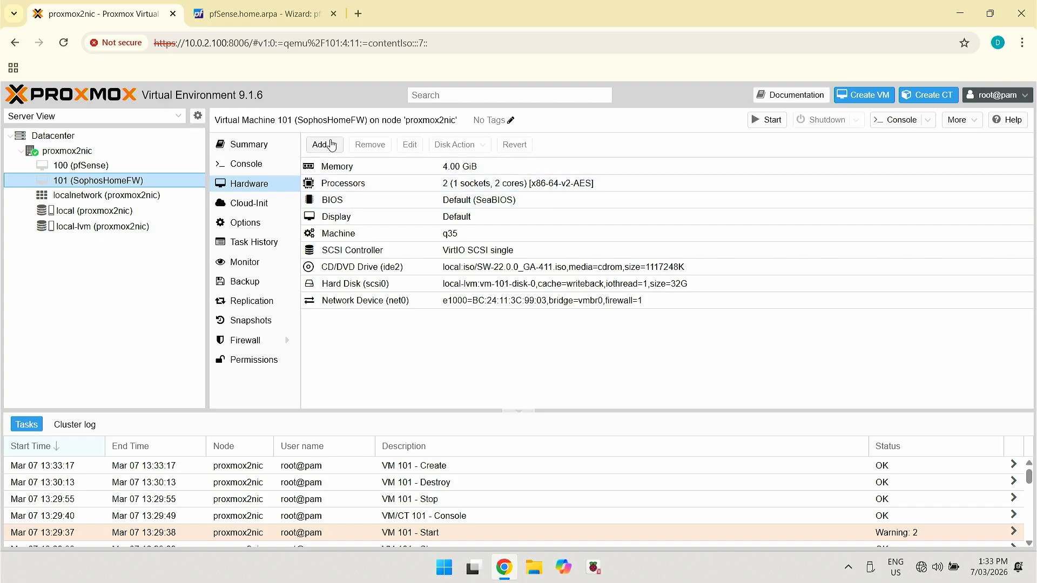
pyautogui.click(331, 145)
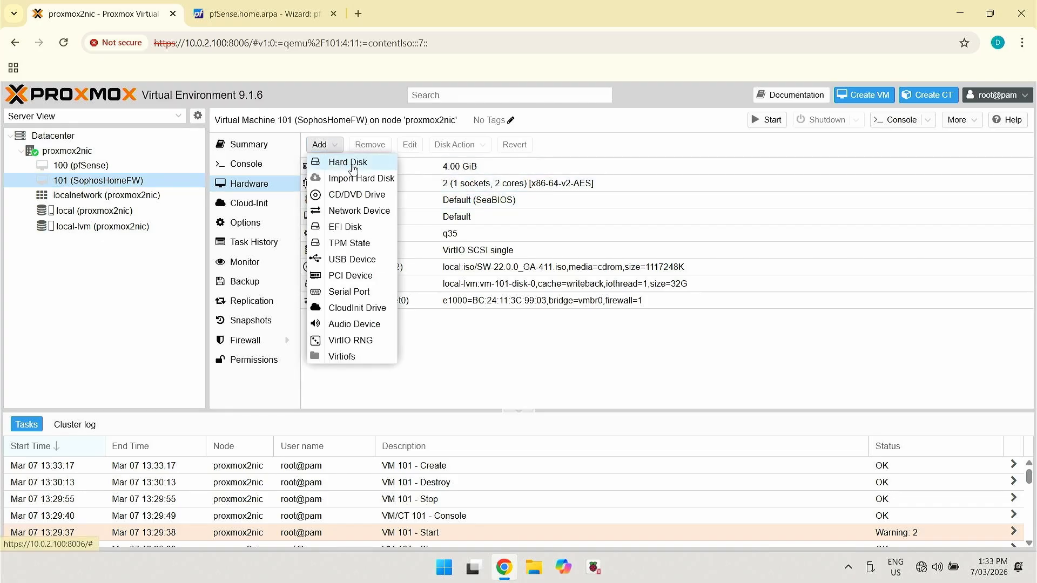
pyautogui.click(351, 162)
pyautogui.click(487, 338)
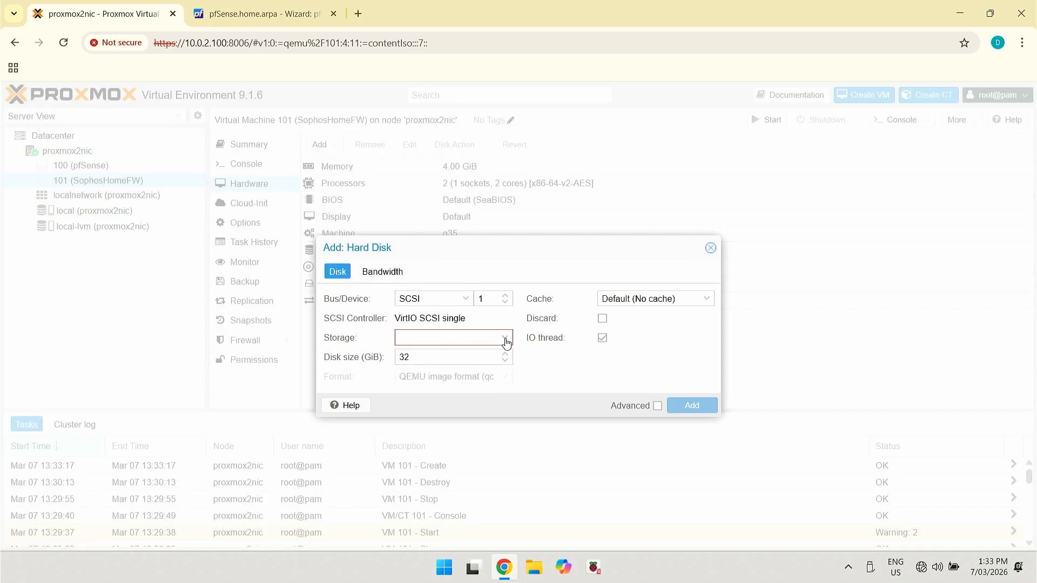
pyautogui.click(463, 374)
pyautogui.moveTo(440, 358); pyautogui.dragTo(333, 369)
pyautogui.write('80')
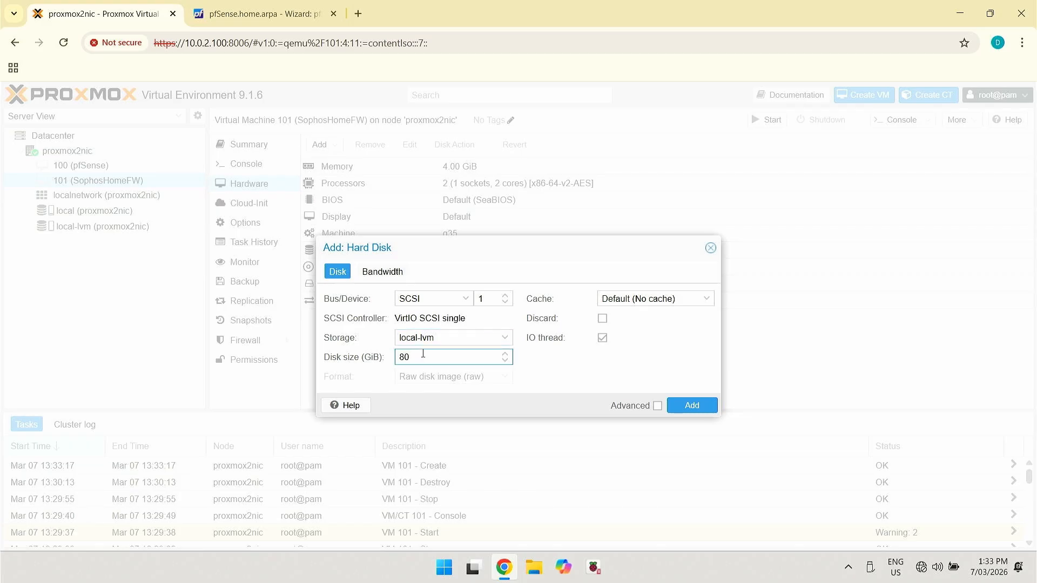
pyautogui.click(706, 307)
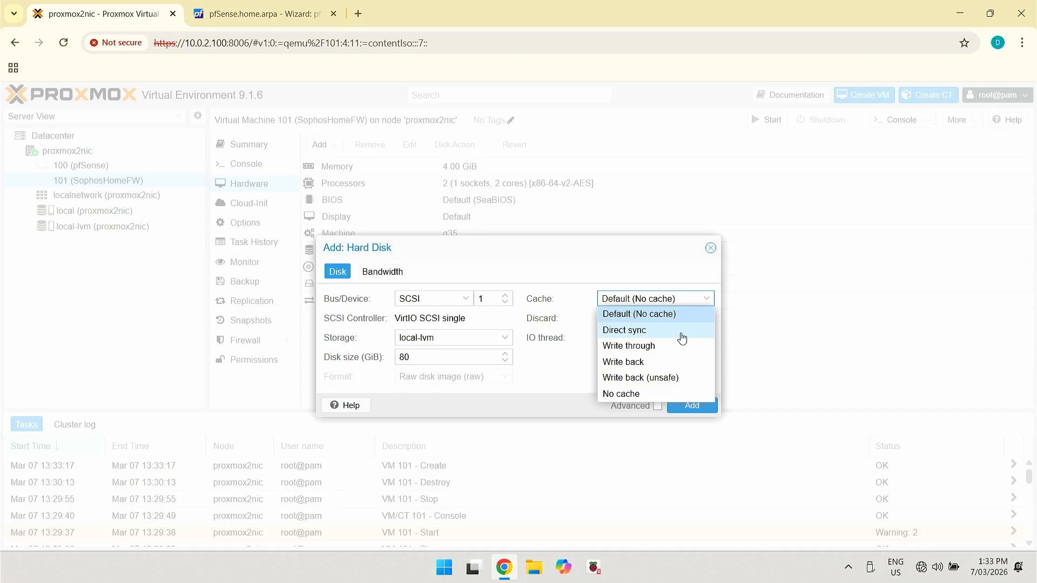
pyautogui.click(642, 369)
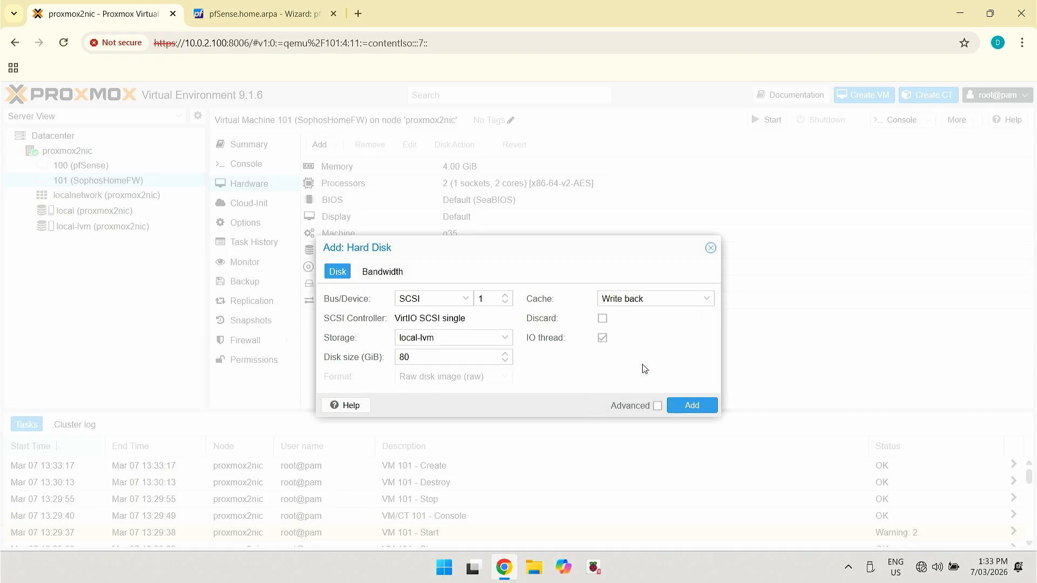
pyautogui.click(700, 404)
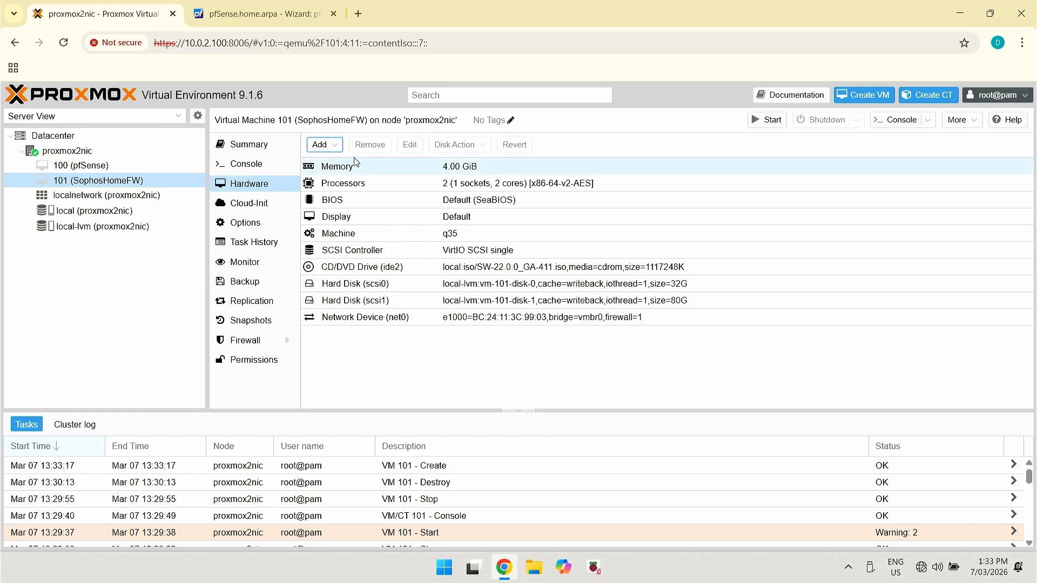
# Add a second network device on bridge vmbr1
pyautogui.click(336, 146)
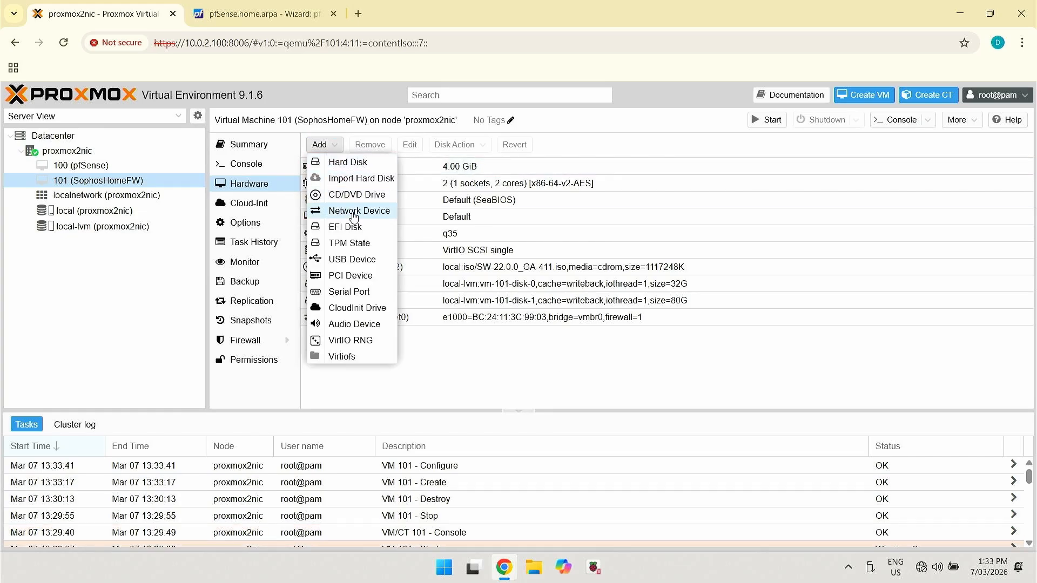
pyautogui.click(352, 212)
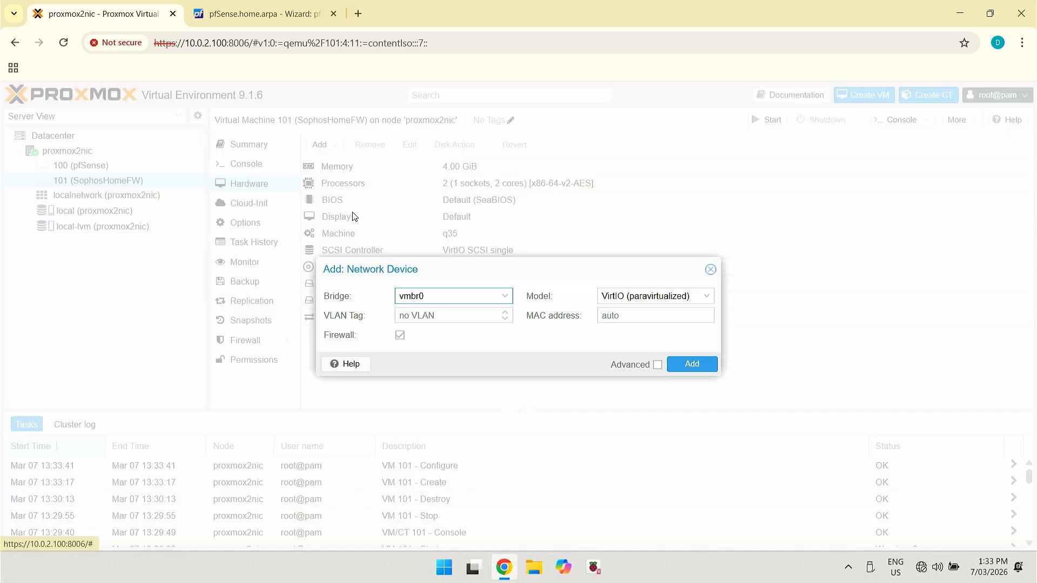
pyautogui.click(508, 298)
pyautogui.click(421, 350)
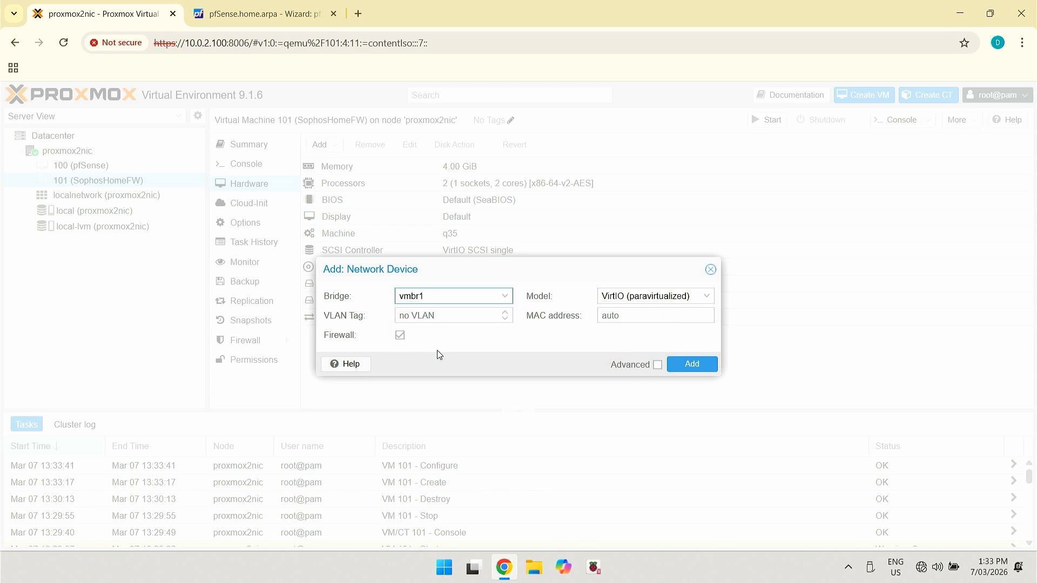
pyautogui.click(693, 366)
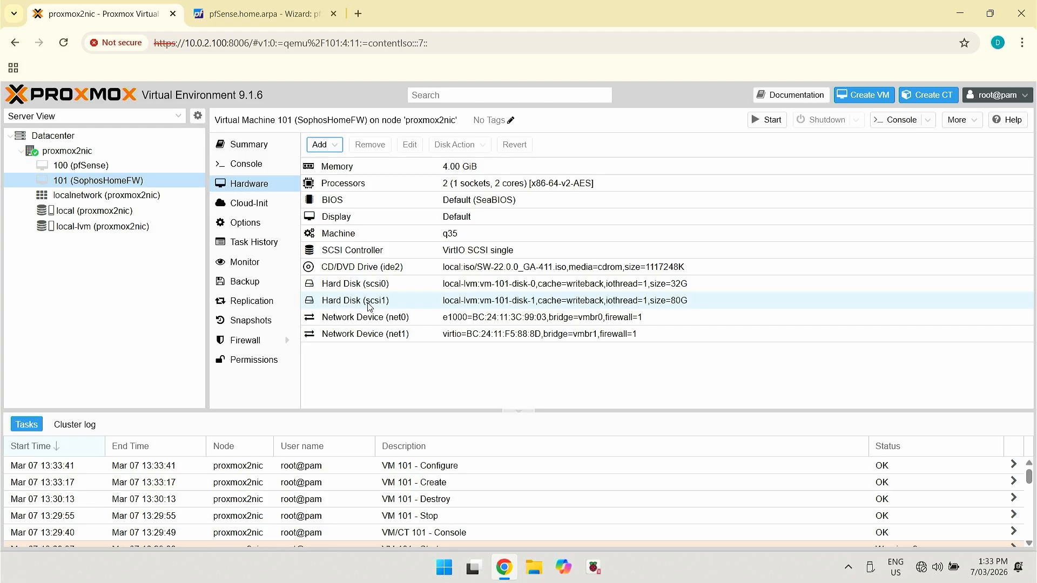
# Change net1's model to Intel E1000, then start VM 101
pyautogui.click(373, 334)
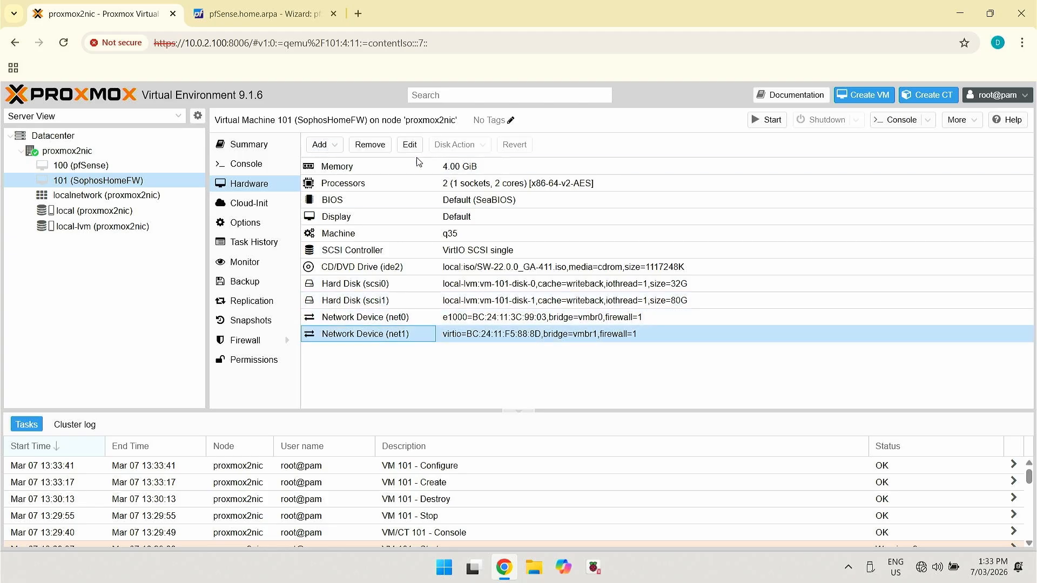
pyautogui.click(409, 144)
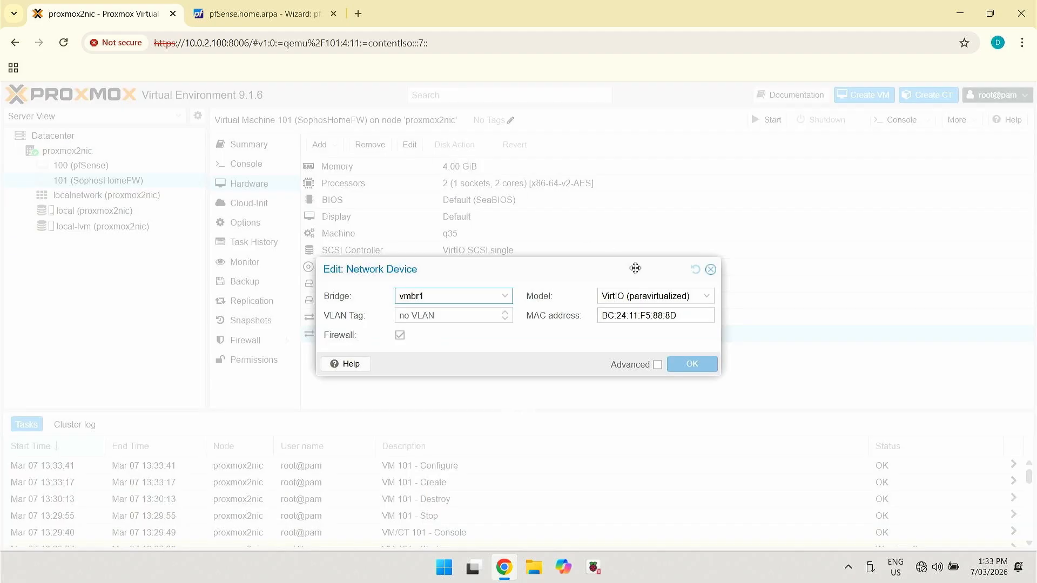
pyautogui.click(699, 298)
pyautogui.click(649, 316)
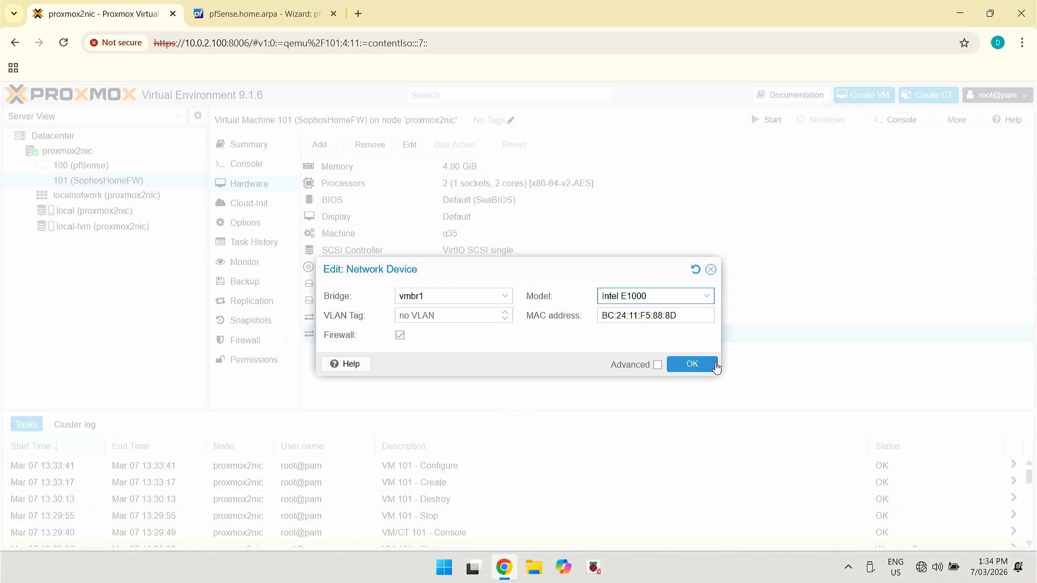
pyautogui.click(688, 364)
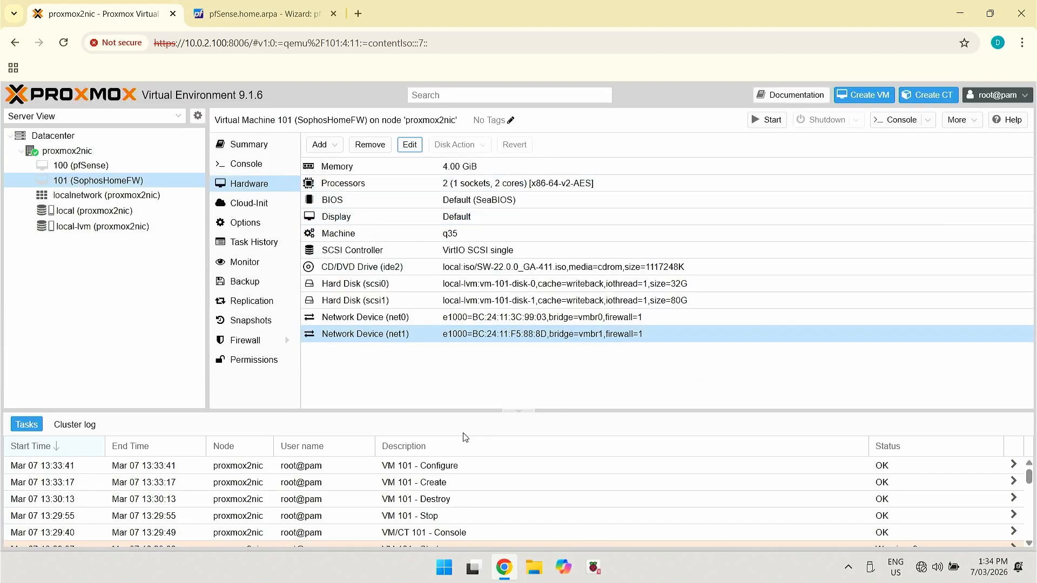
pyautogui.click(770, 120)
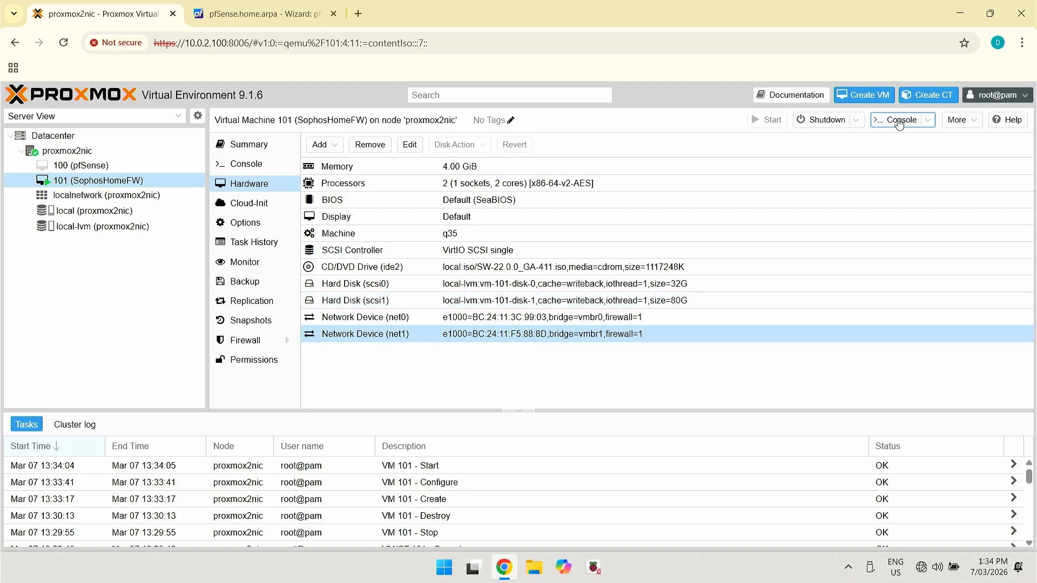
# Open VM 101's noVNC console to see the Sophos installer prompt
pyautogui.click(899, 120)
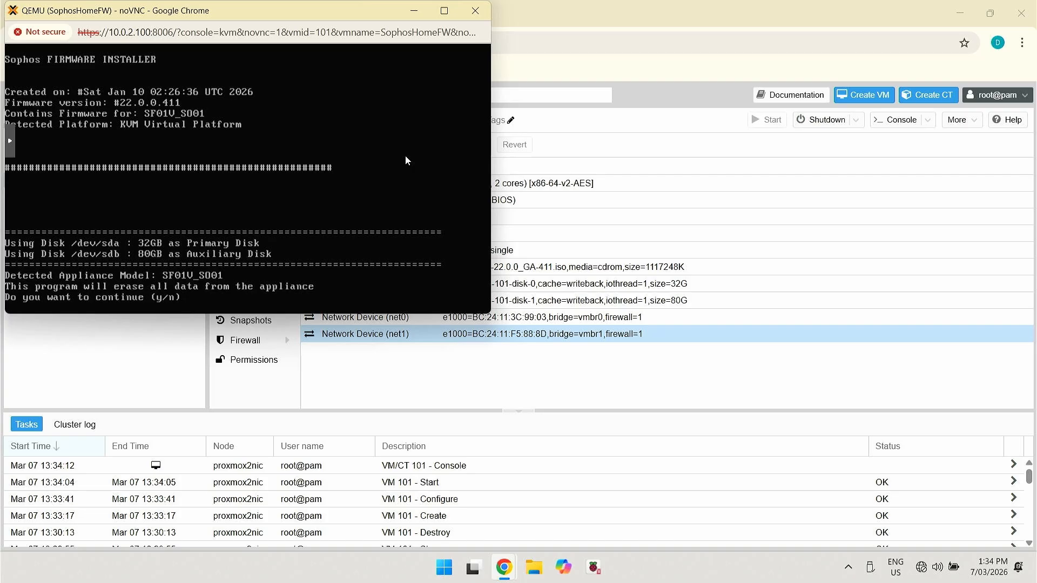
# Answer y to erase the disks and install Sophos, then answer y to reboot
pyautogui.write('y')
pyautogui.press('Return')
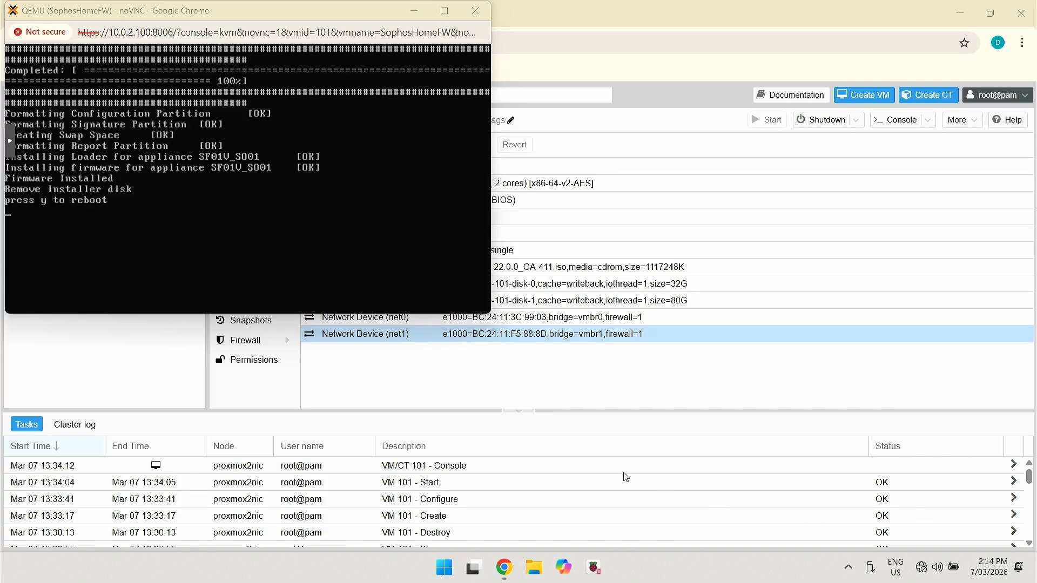
pyautogui.click(262, 179)
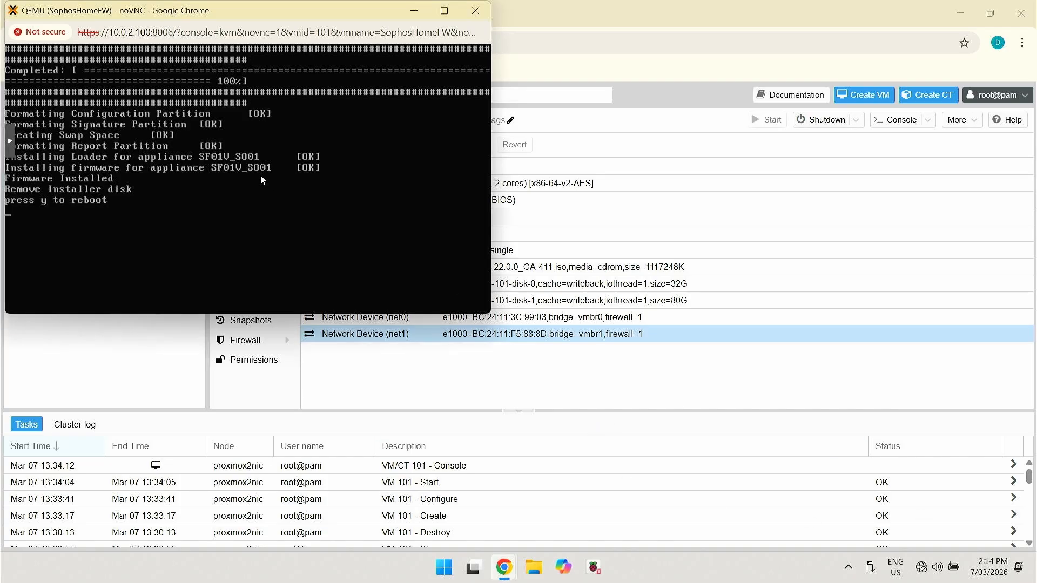
pyautogui.write('y')
pyautogui.press('Return')
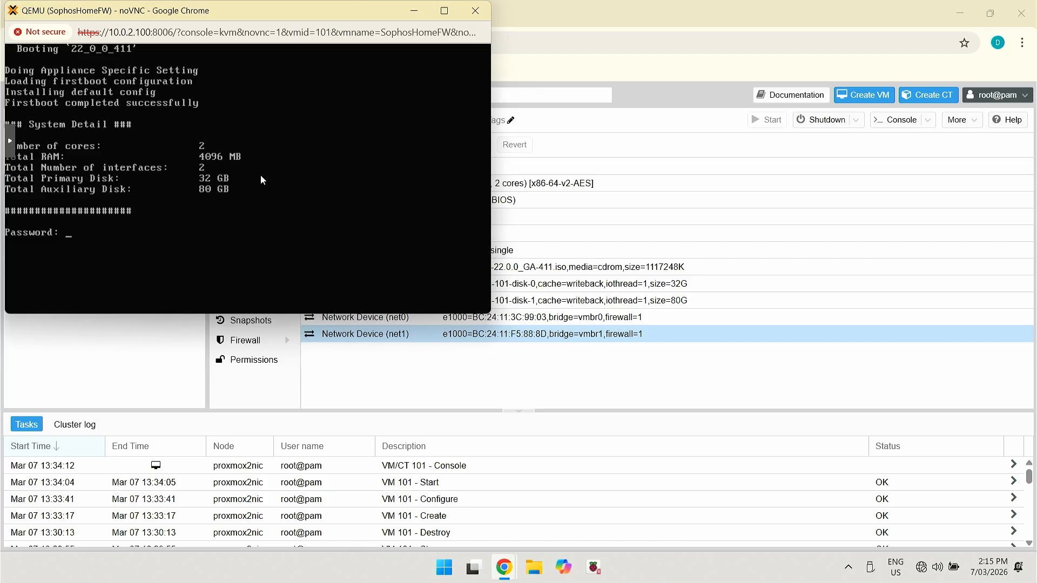
# Log in at the console prompt and choose Accept on the Sophos Terms of Use
pyautogui.press('Return')
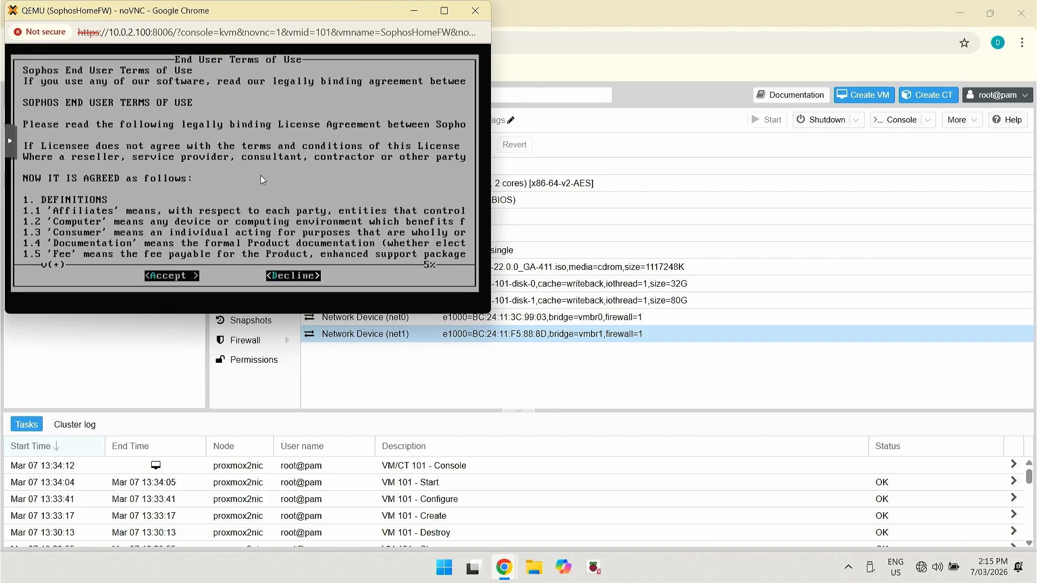
pyautogui.press('Return')
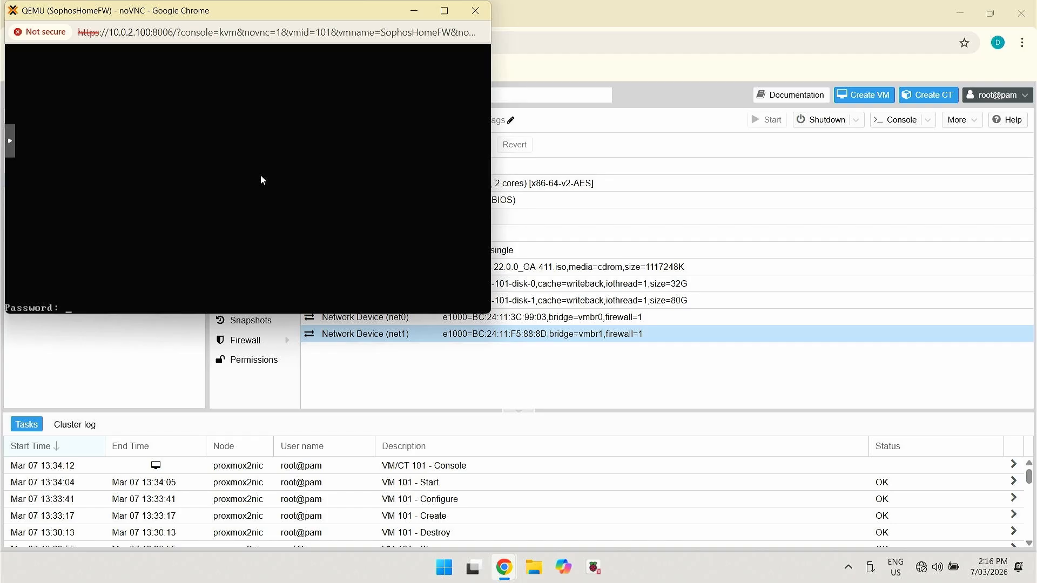
pyautogui.press('Return')
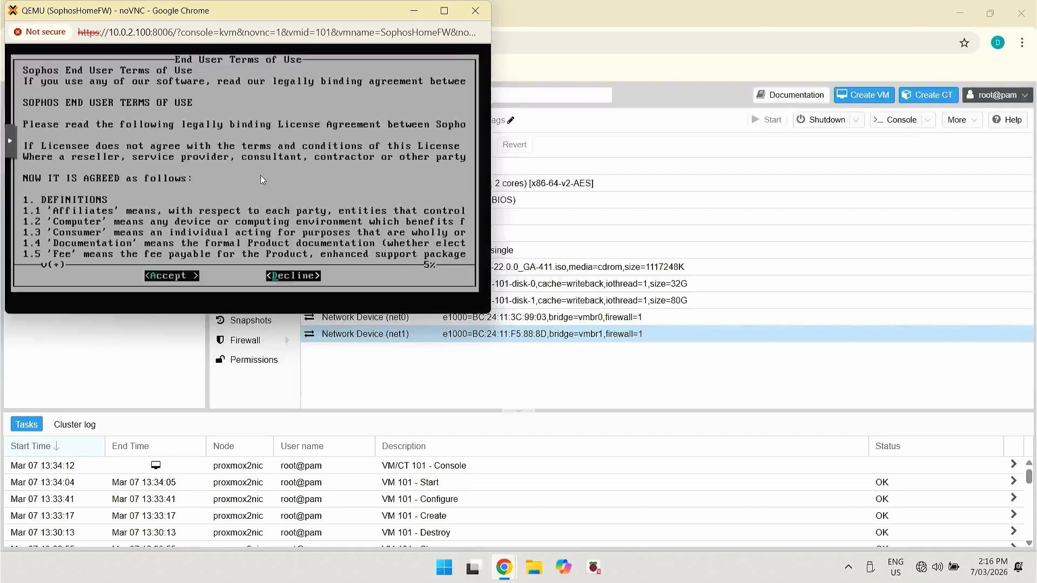
pyautogui.press('Left')
pyautogui.press('Return')
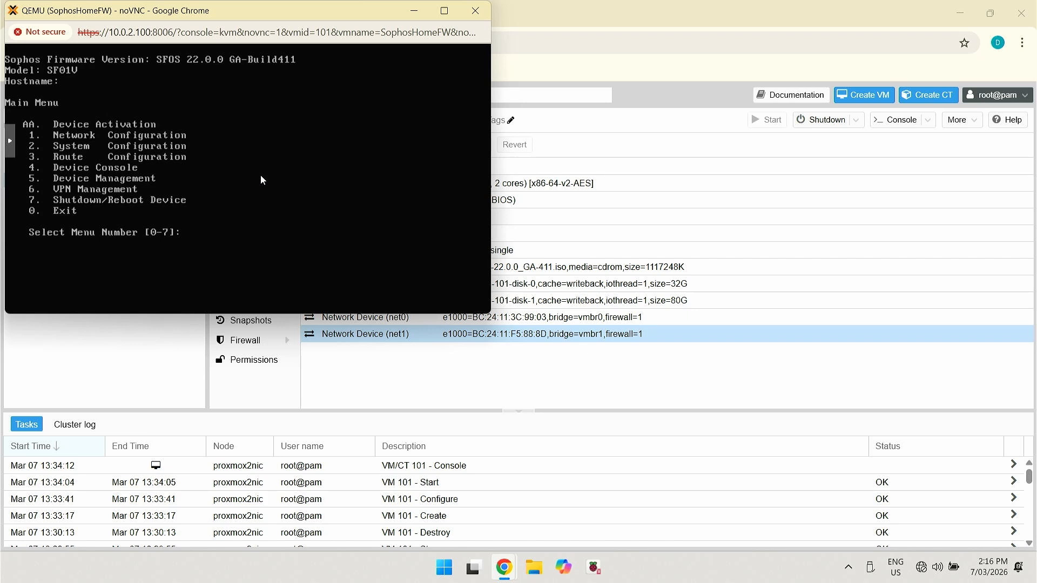
# Open Network Configuration > Interface Configuration and page past the Port1 LAN (172.16.16.16) and Port2 WAN (DHCP) summaries
pyautogui.write('1')
pyautogui.press('Return')
pyautogui.write('1')
pyautogui.press('Return')
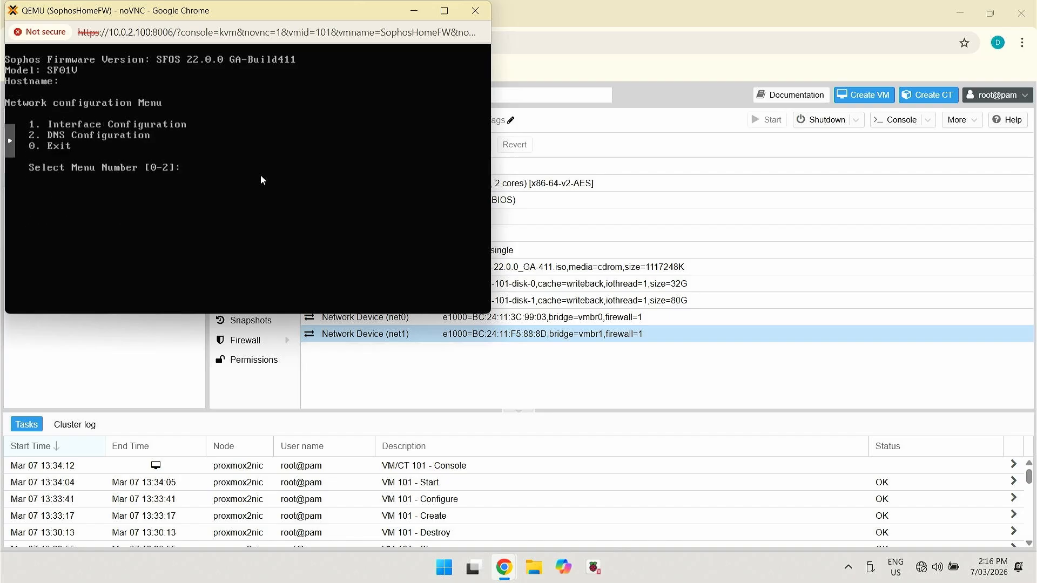
pyautogui.write('1')
pyautogui.press('Return')
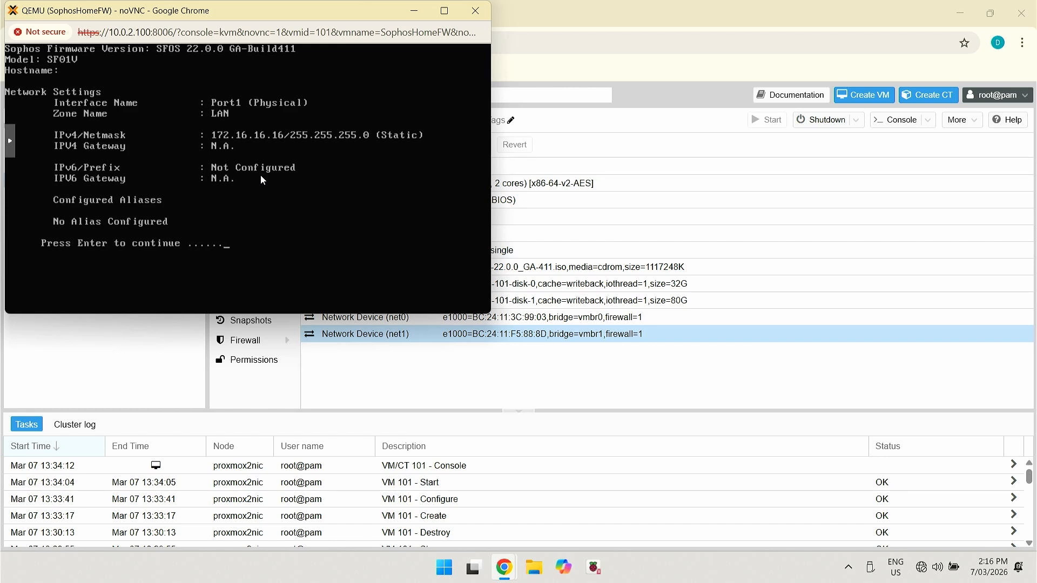
pyautogui.press('Return')
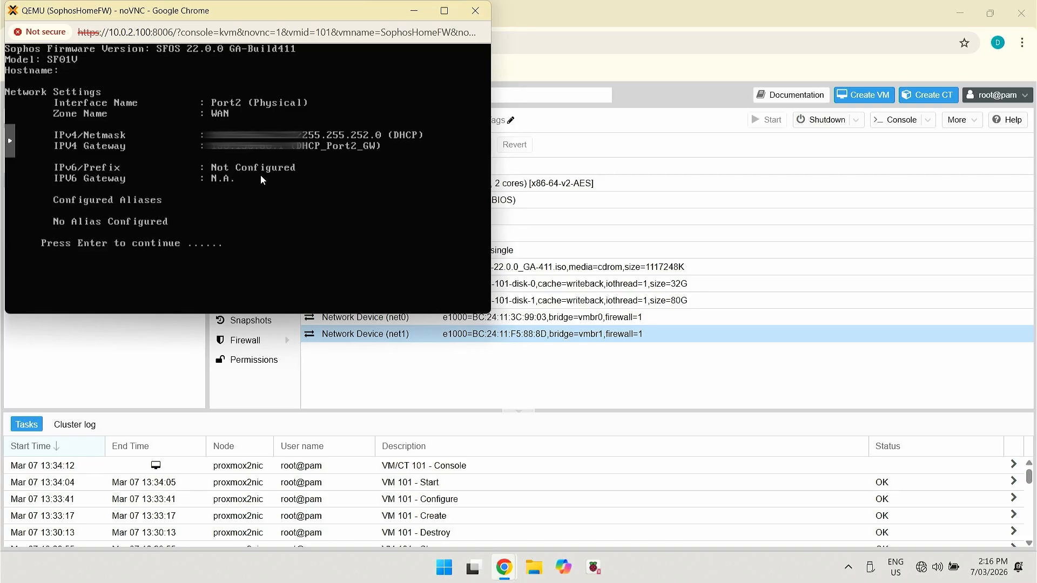
pyautogui.press('Return')
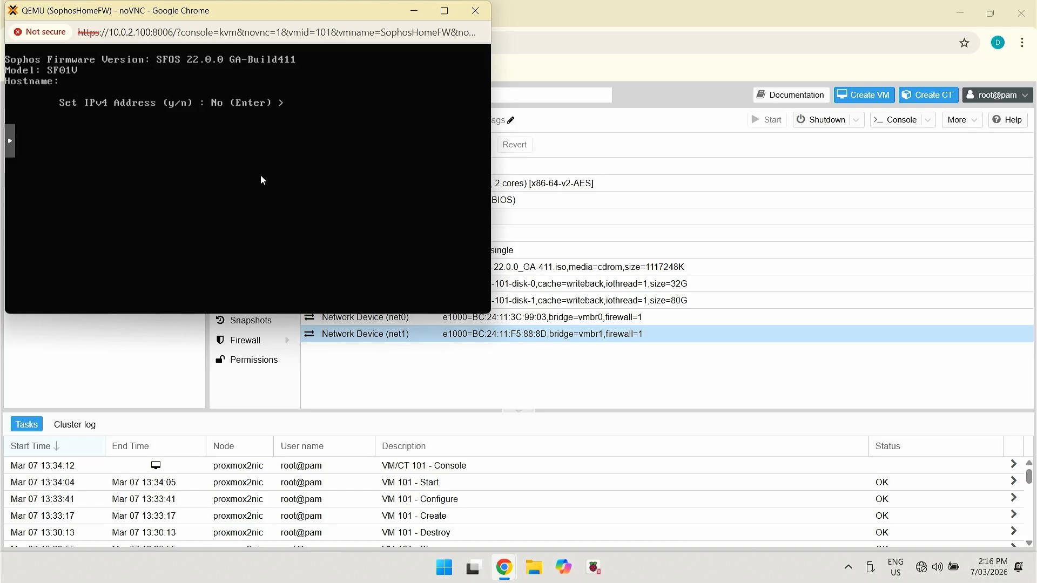
# Set Port1's LAN IPv4 address to 10.0.2.1 with netmask 255.255.252.0
pyautogui.write('y')
pyautogui.press('Return')
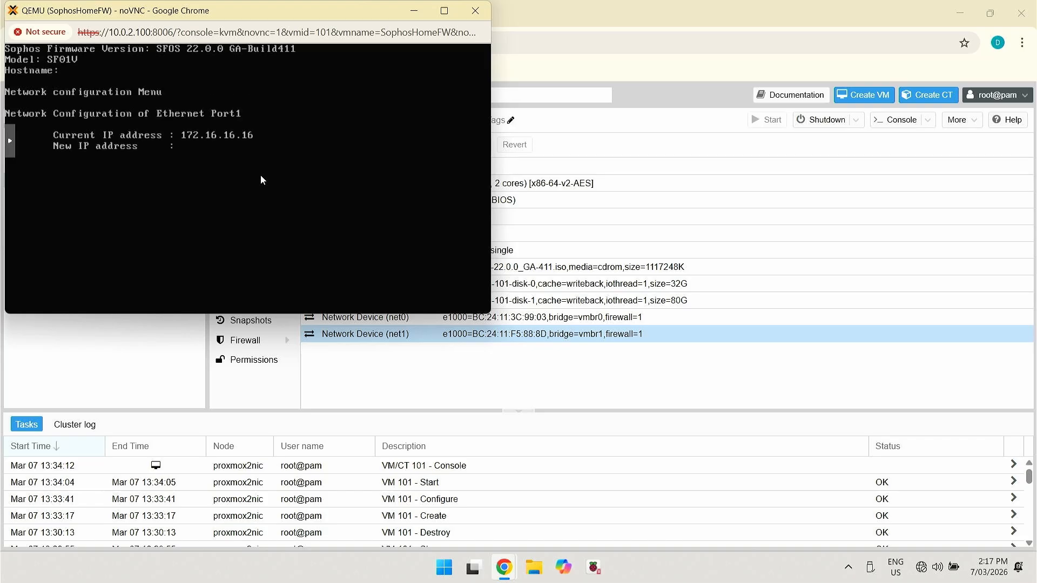
pyautogui.write('10.0.2.1')
pyautogui.press('Return')
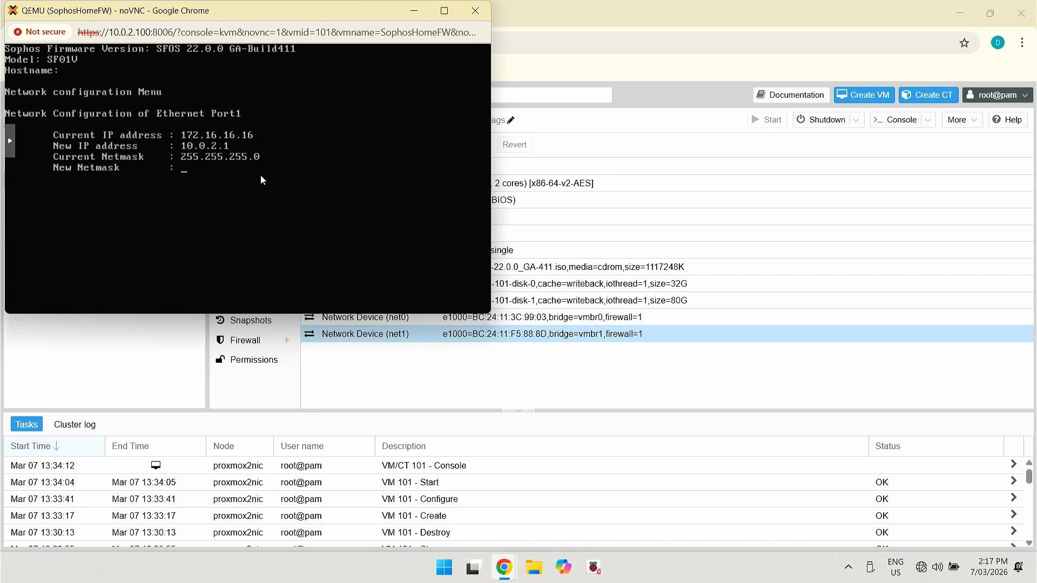
pyautogui.write('255.255.252.0')
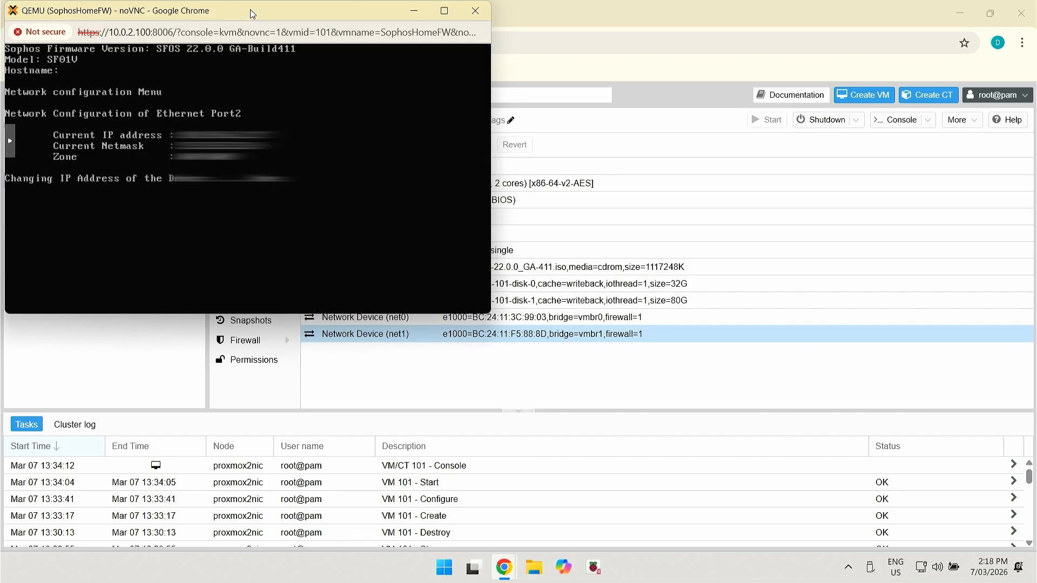
pyautogui.moveTo(252, 14); pyautogui.dragTo(287, 81)
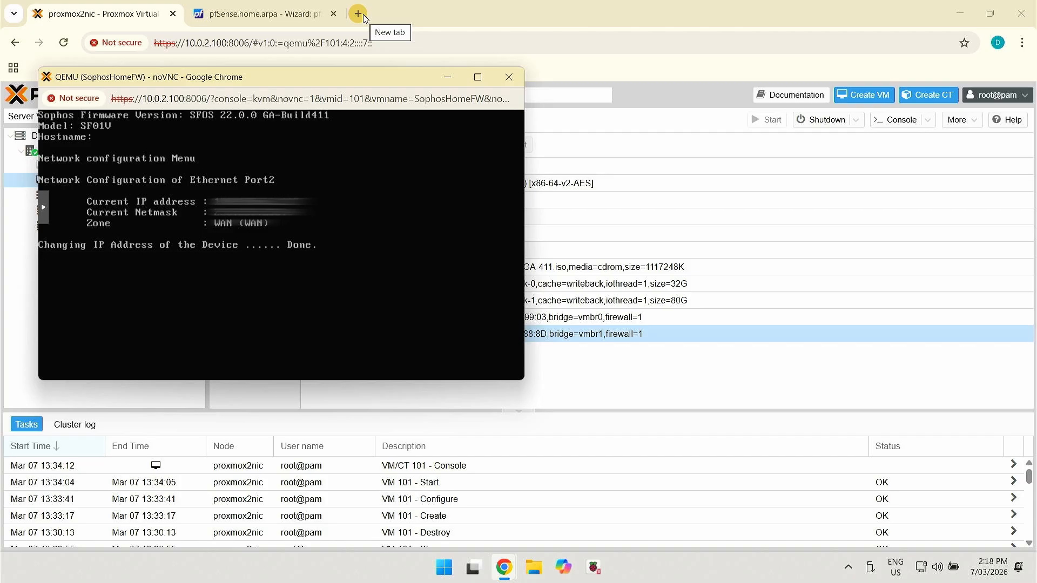
pyautogui.moveTo(314, 86); pyautogui.dragTo(371, 100)
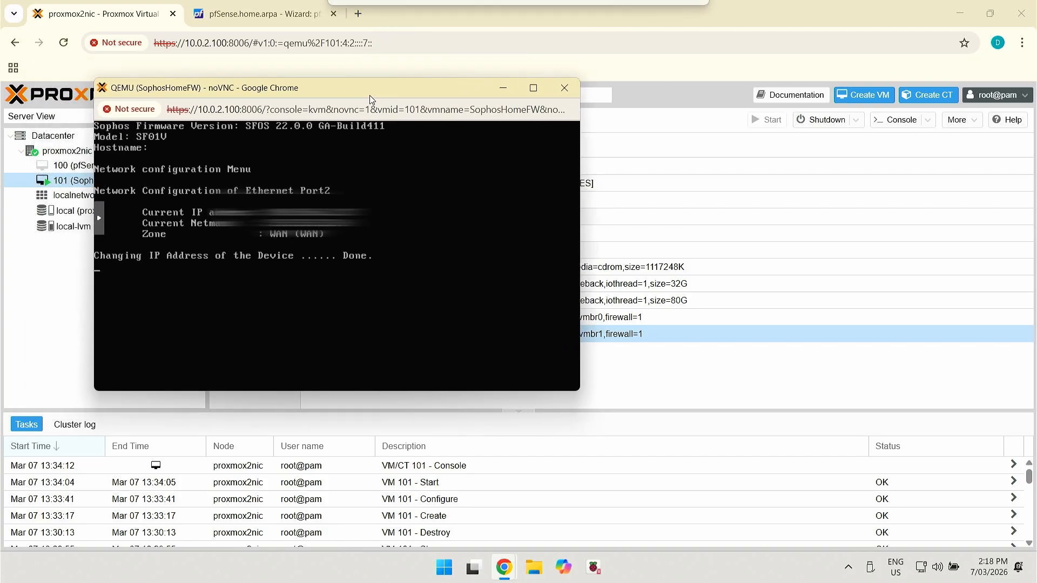
pyautogui.click(358, 14)
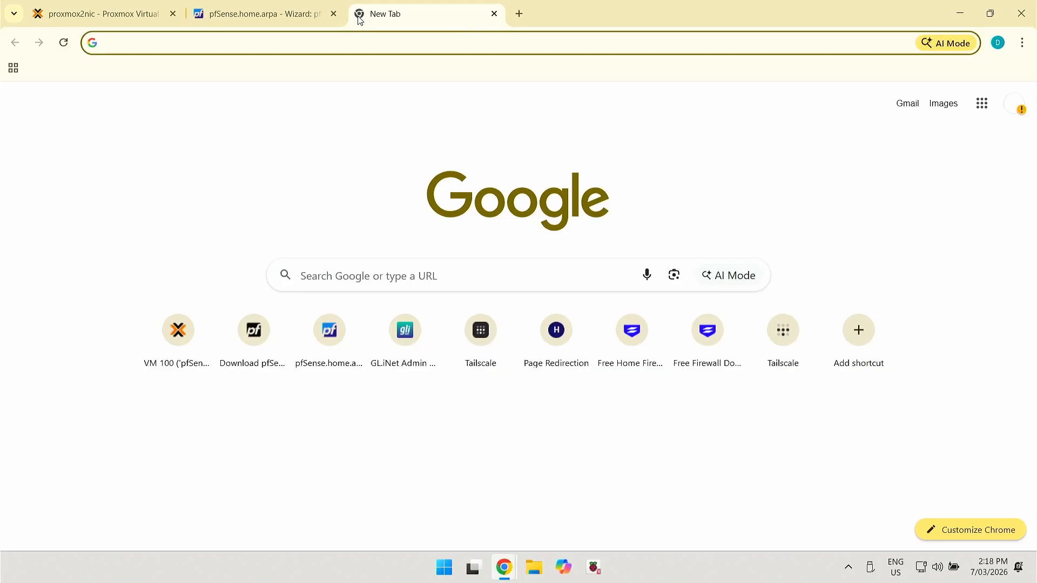
pyautogui.write('https://')
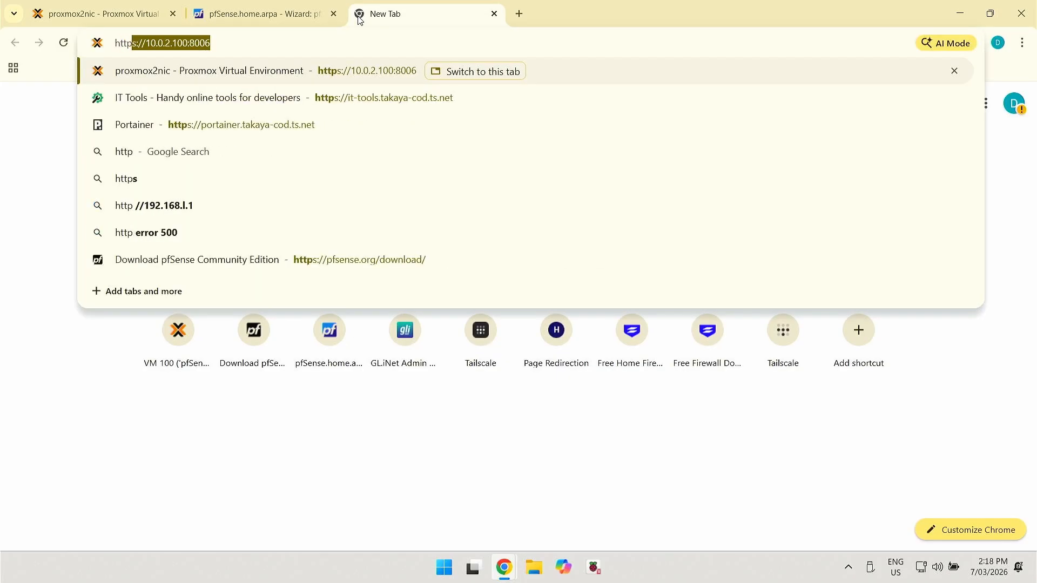
pyautogui.write('10.')
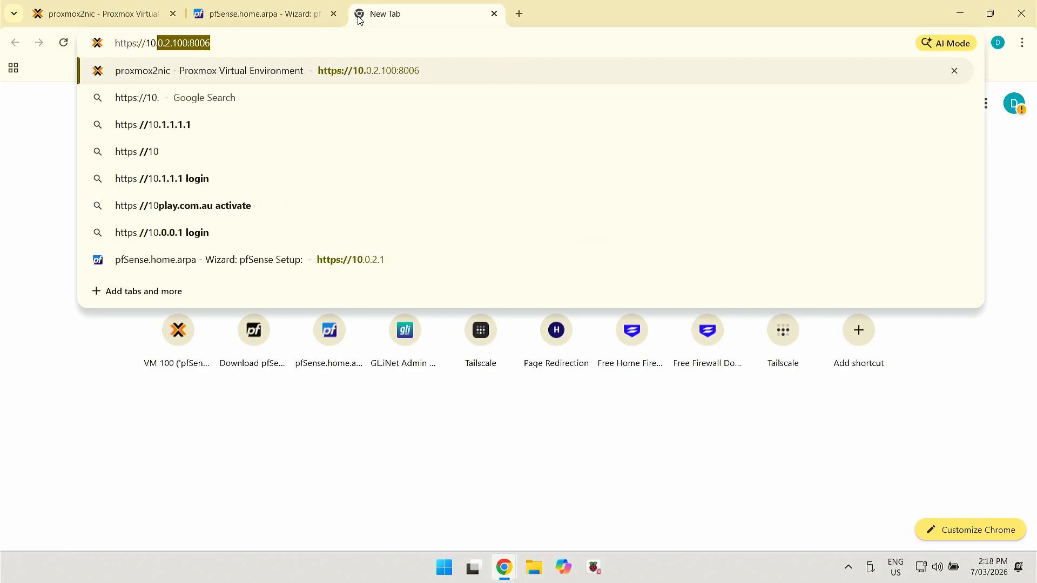
pyautogui.write('0.2.1')
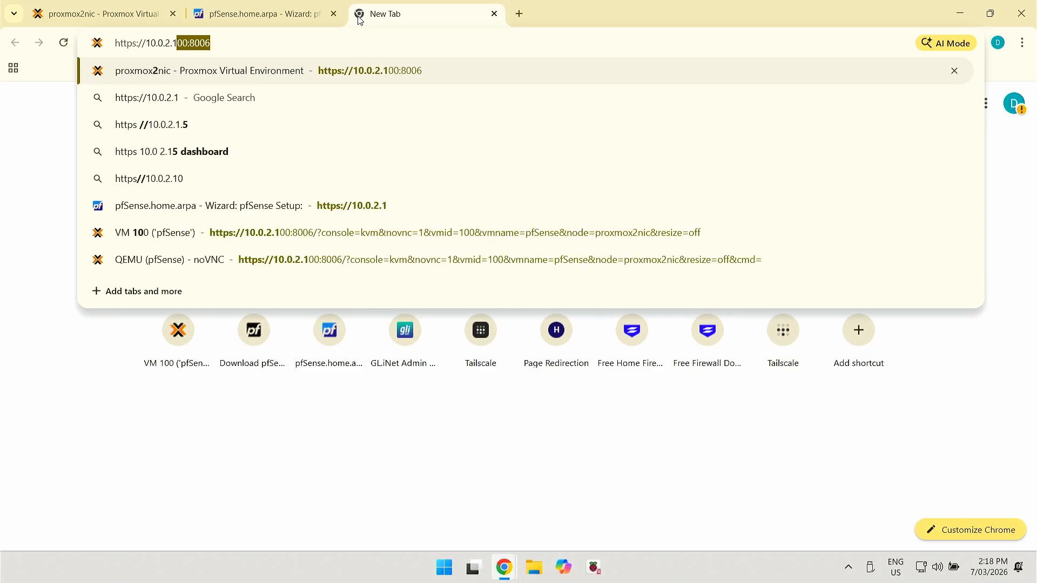
pyautogui.press('Delete')
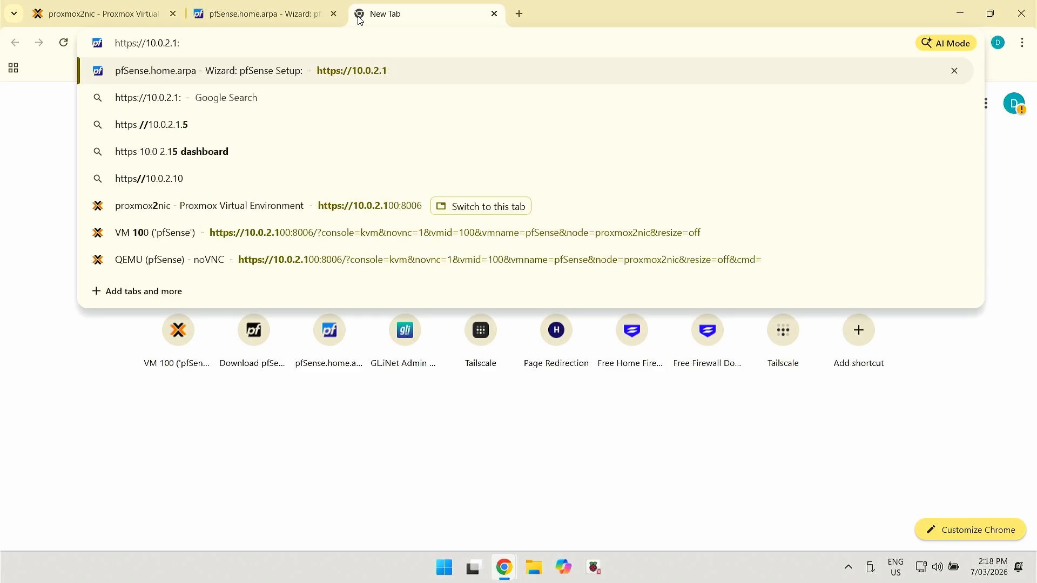
pyautogui.write(':4444')
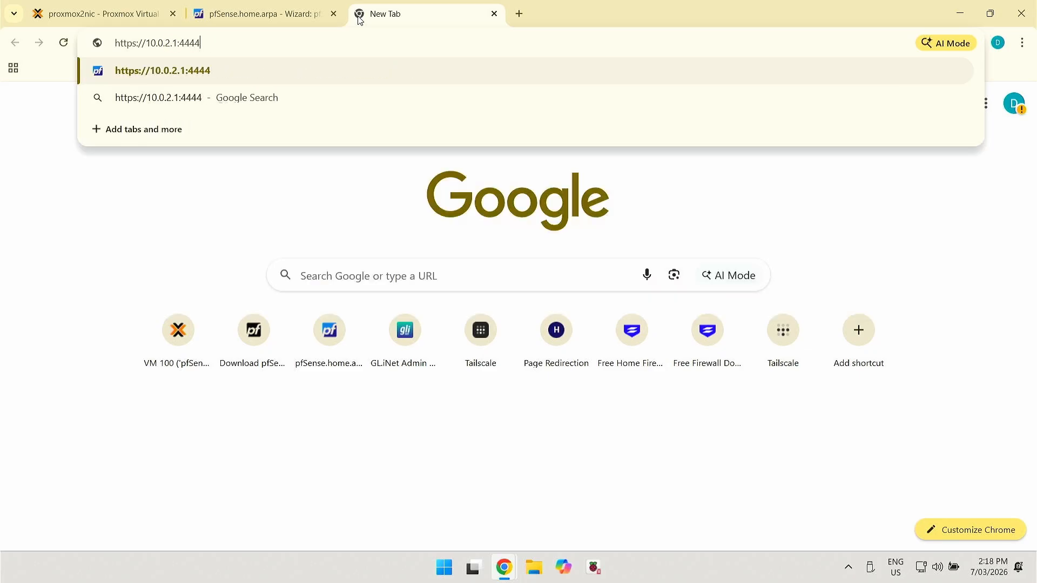
pyautogui.press('Return')
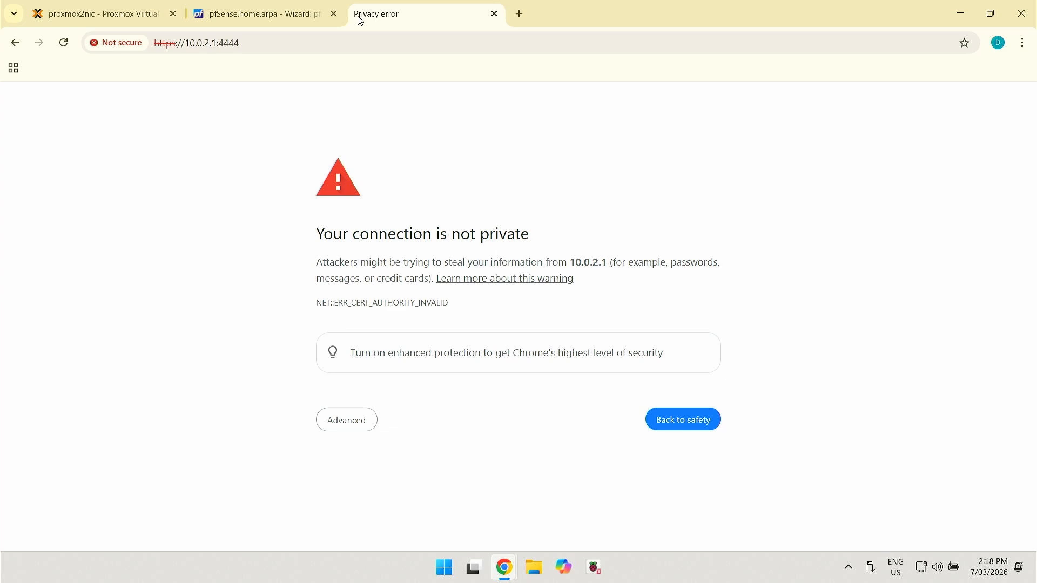
pyautogui.click(350, 421)
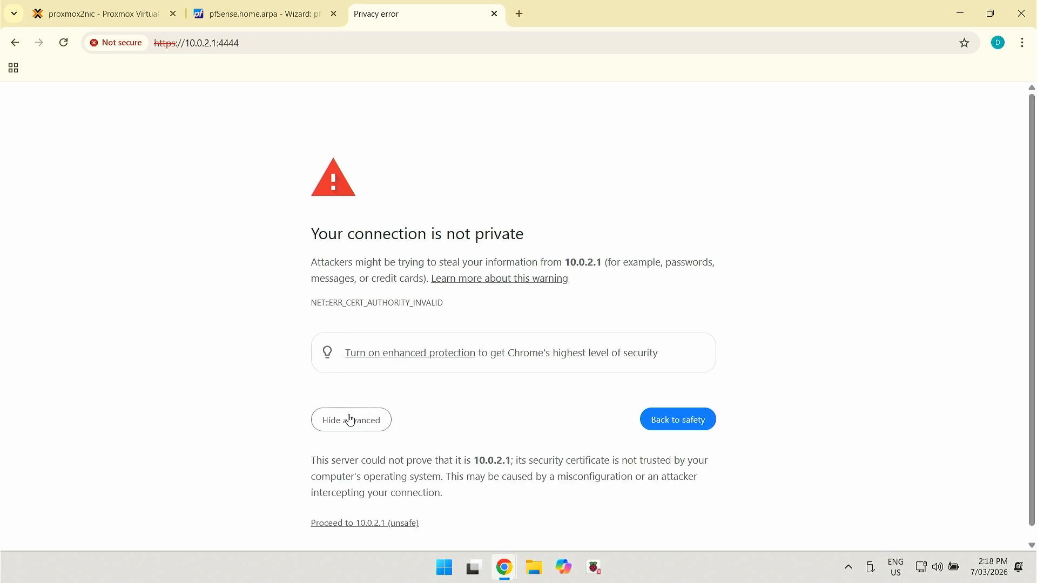
pyautogui.click(354, 523)
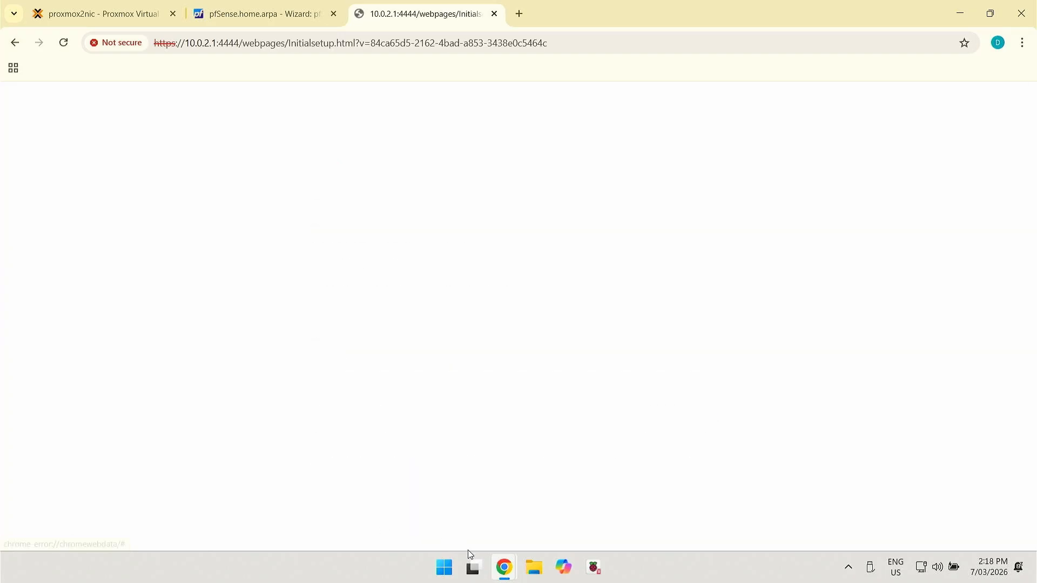
# Answer n to IPv6 setup, exit the console to the Main Menu with 0, then return to Chrome's wizard
pyautogui.moveTo(502, 571)
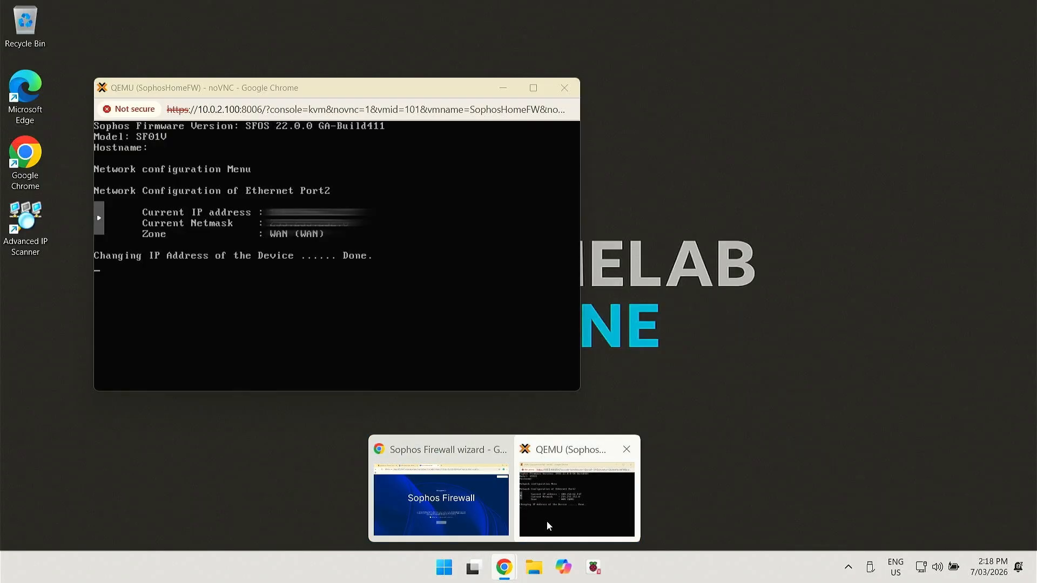
pyautogui.click(549, 526)
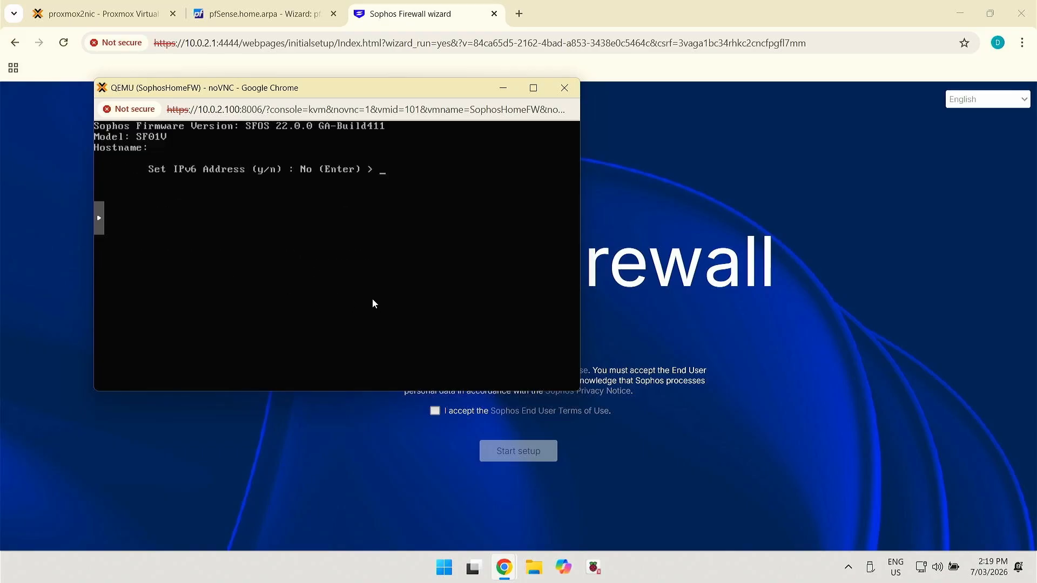
pyautogui.write('n')
pyautogui.press('Return')
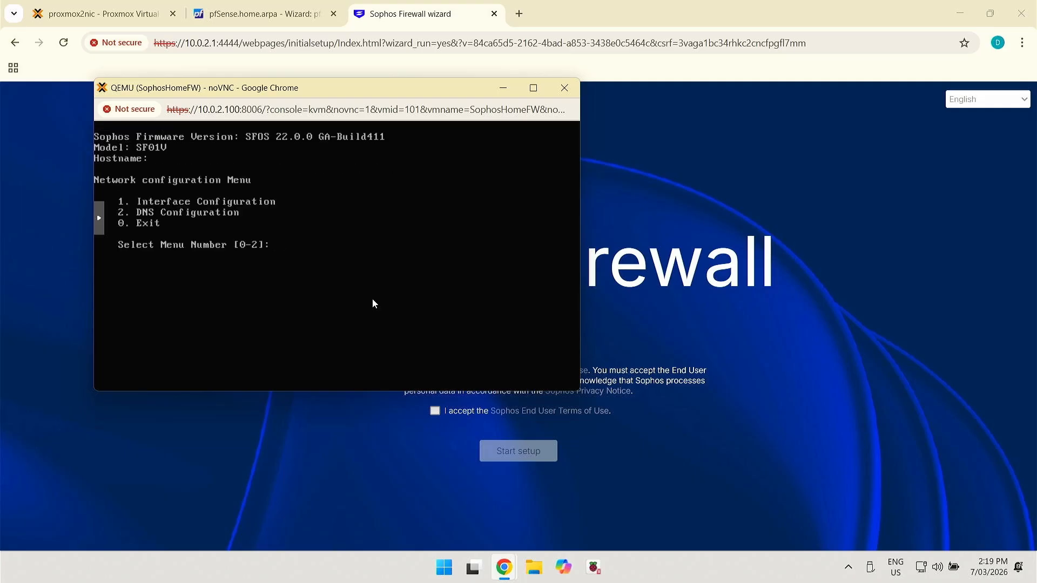
pyautogui.write('0')
pyautogui.press('Return')
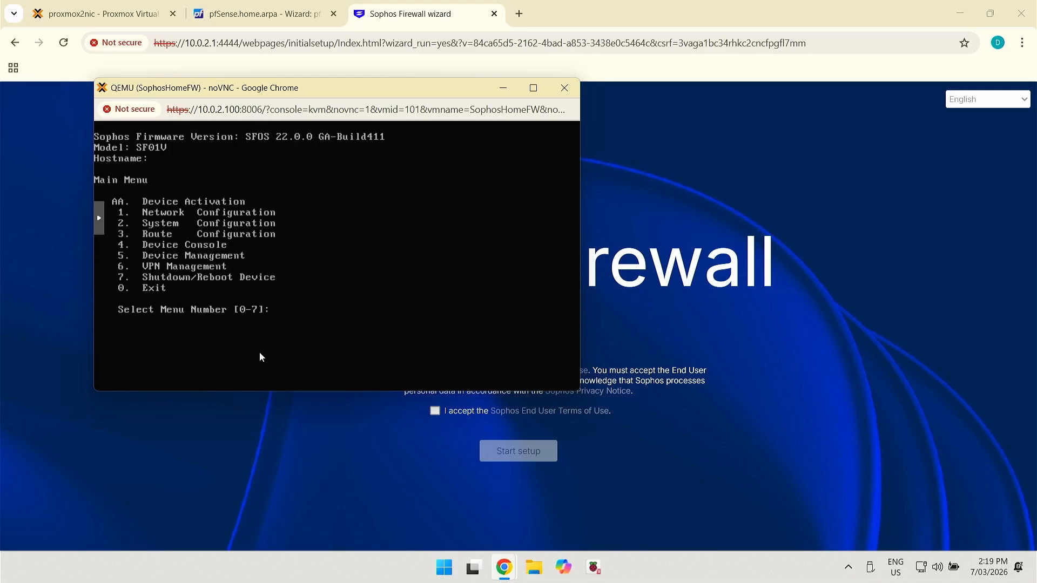
pyautogui.click(588, 21)
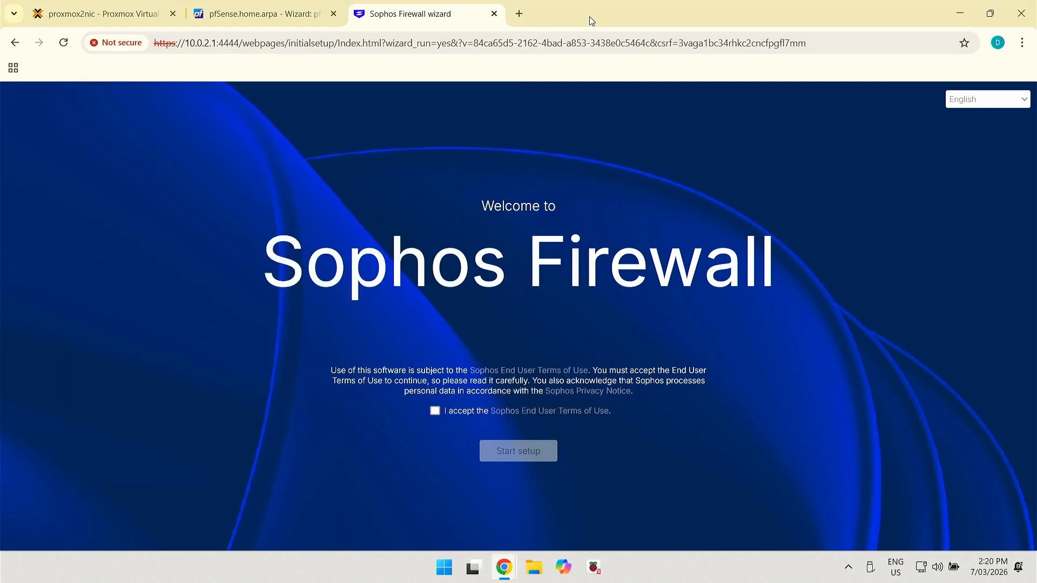